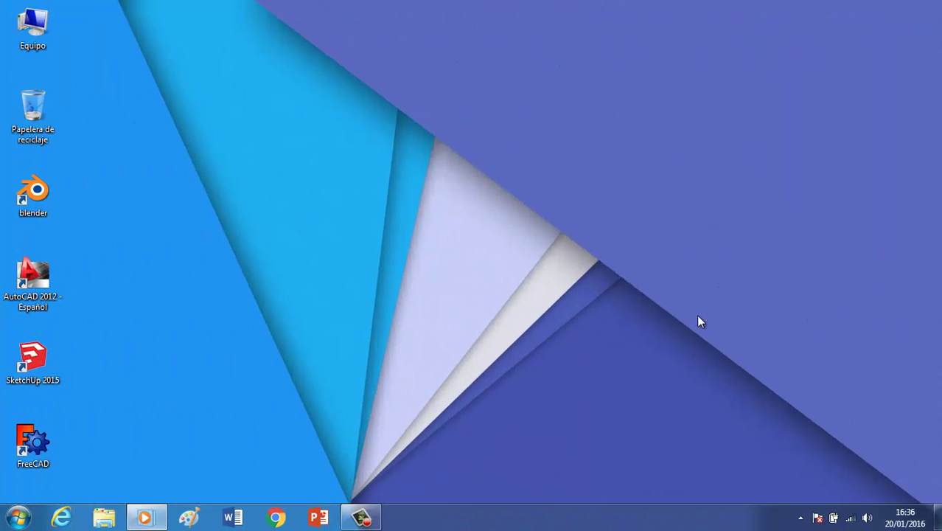
Launch FreeCAD from its desktop shortcut and create a new empty document
left_click(22, 440)
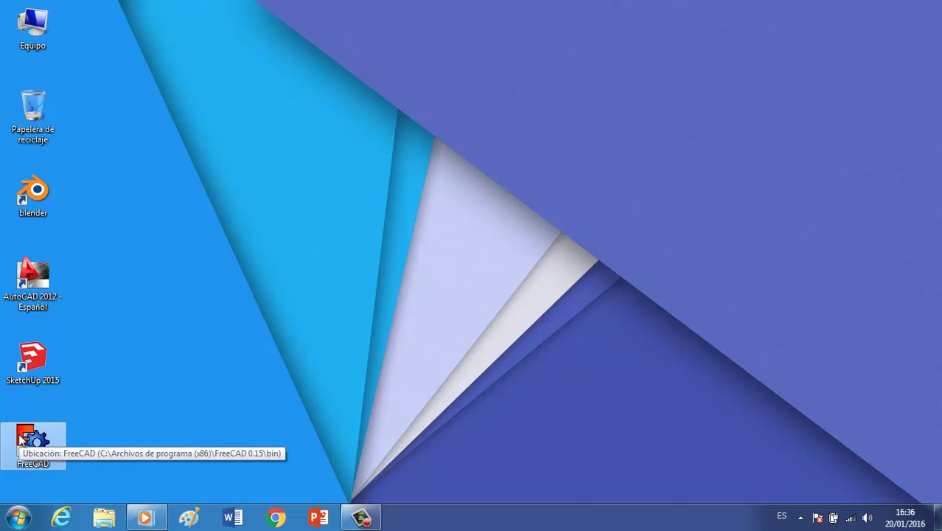
double_click(22, 440)
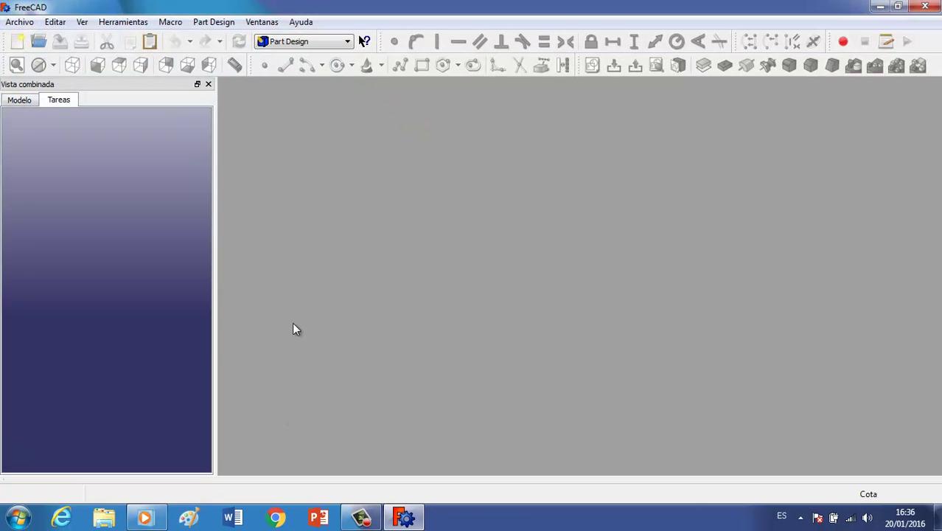
left_click(17, 43)
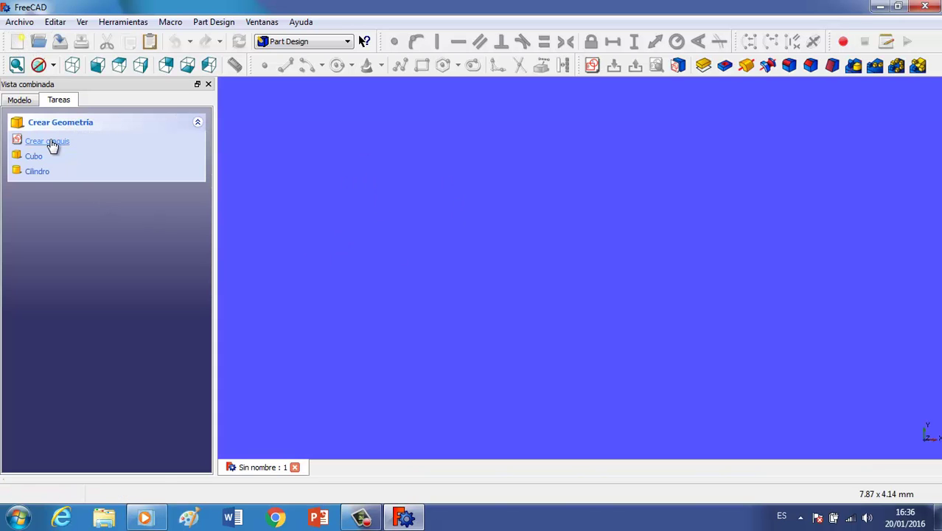
Create a new sketch oriented on Plano XZ
left_click(53, 142)
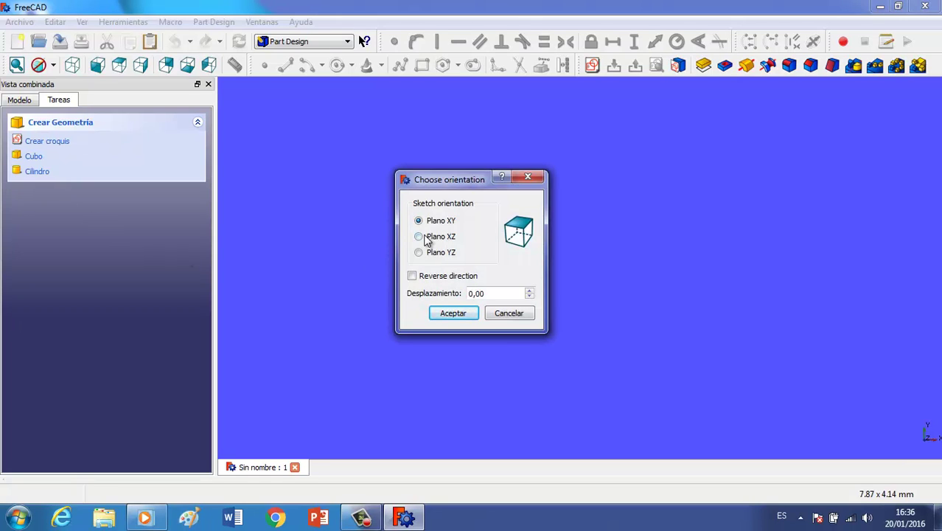
left_click(419, 237)
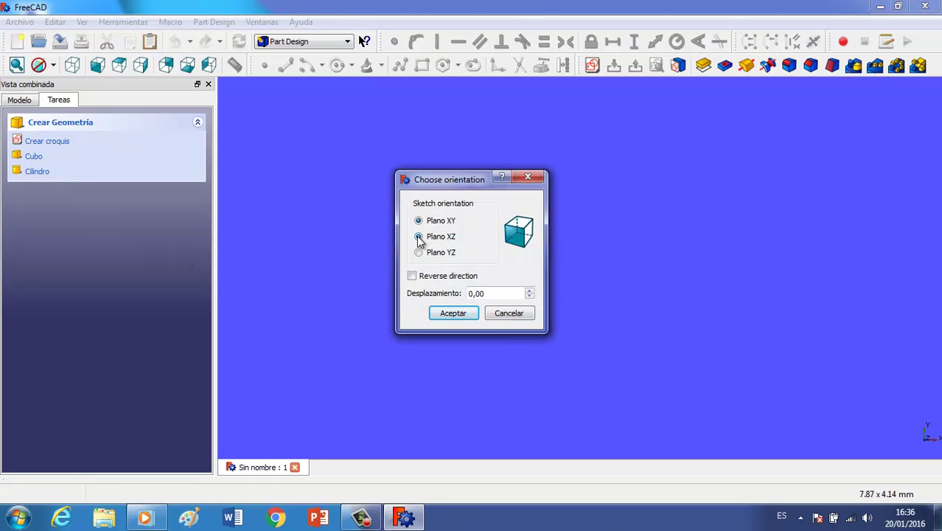
left_click(454, 313)
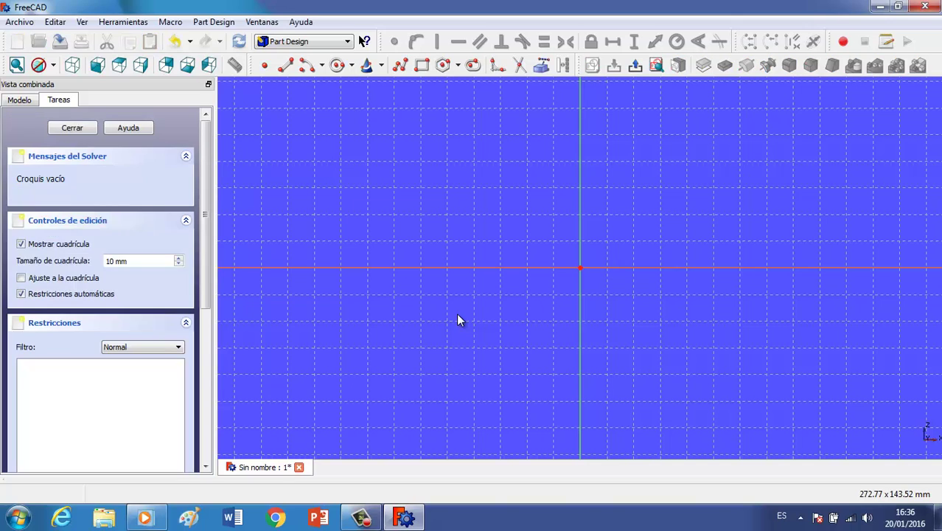
Draw a polyline: a horizontal line turning down into a vertical line
left_click(400, 65)
left_click(403, 104)
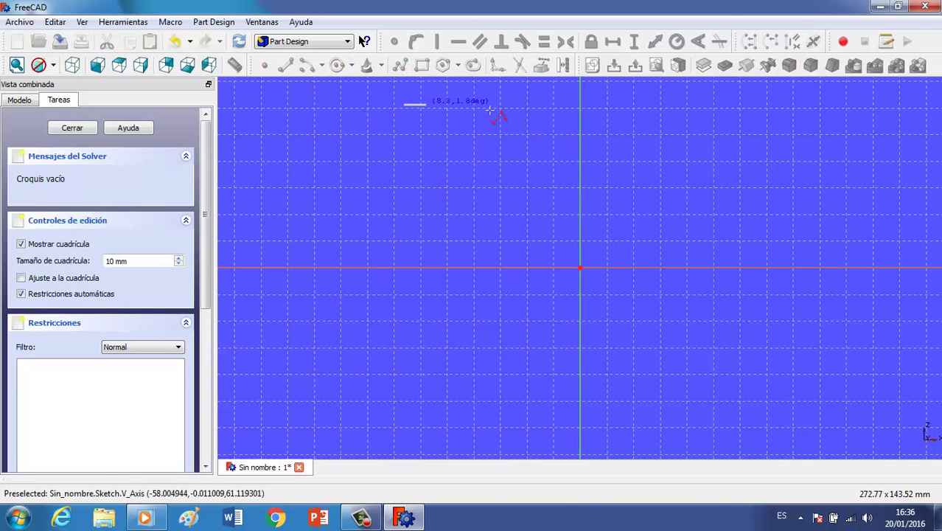
left_click(543, 104)
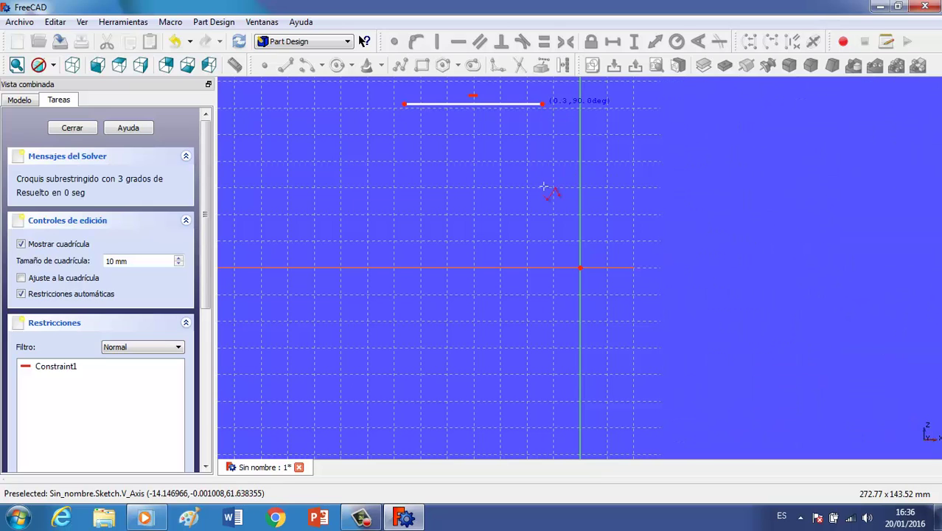
left_click(543, 238)
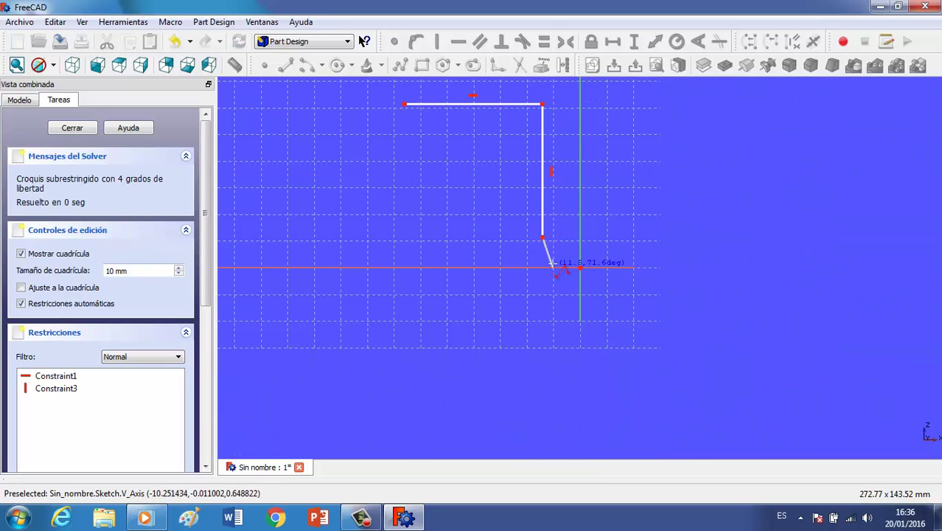
right_click(548, 255)
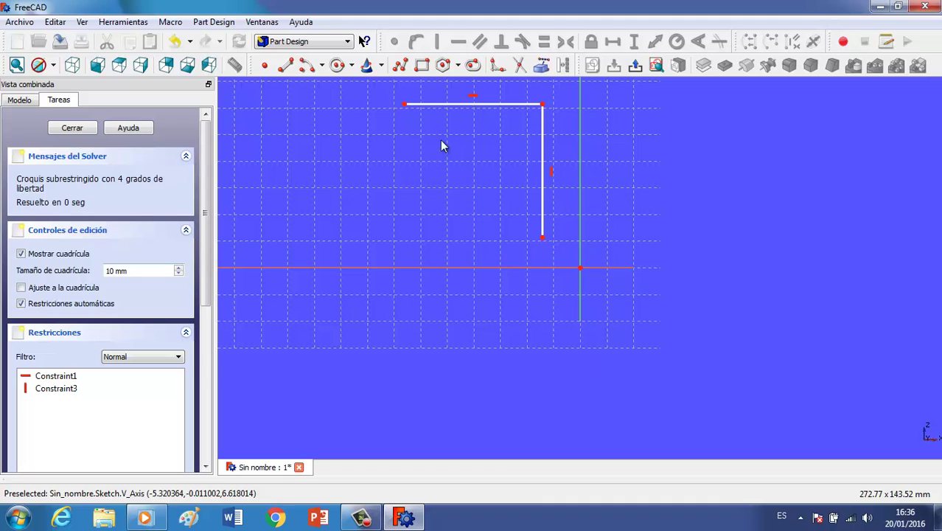
Round the corner between the two lines with a sketch fillet arc
left_click(498, 65)
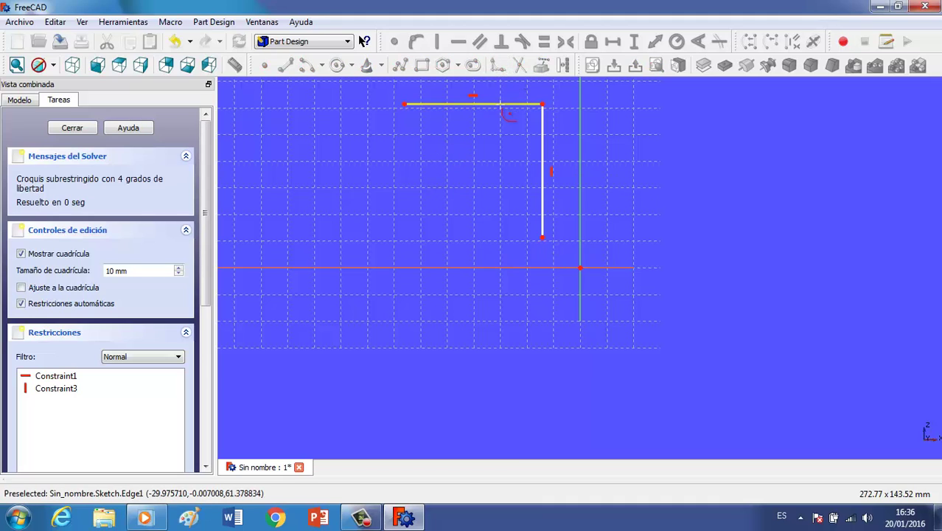
left_click(544, 160)
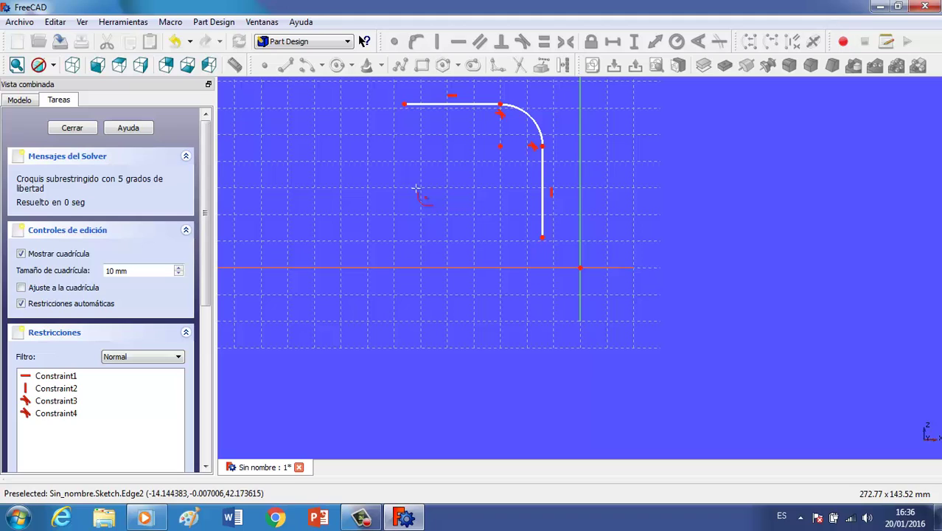
right_click(414, 149)
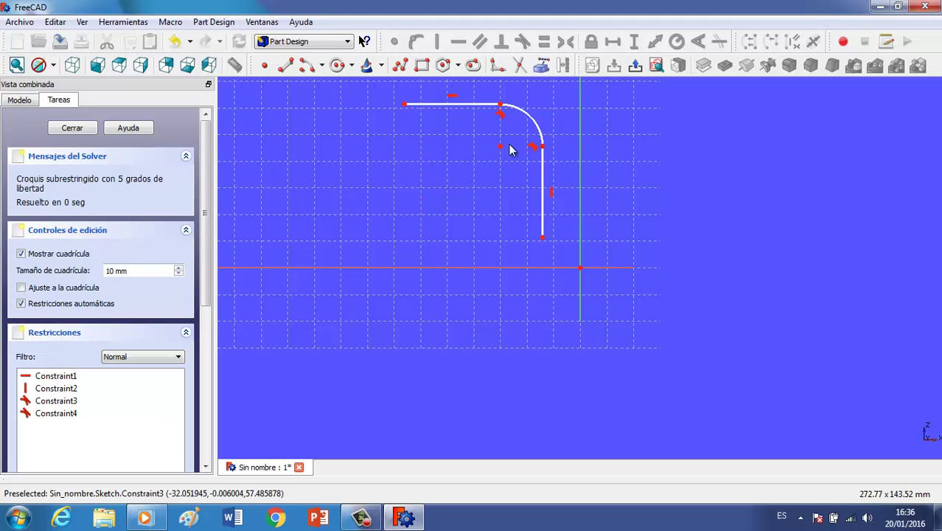
left_click(537, 127)
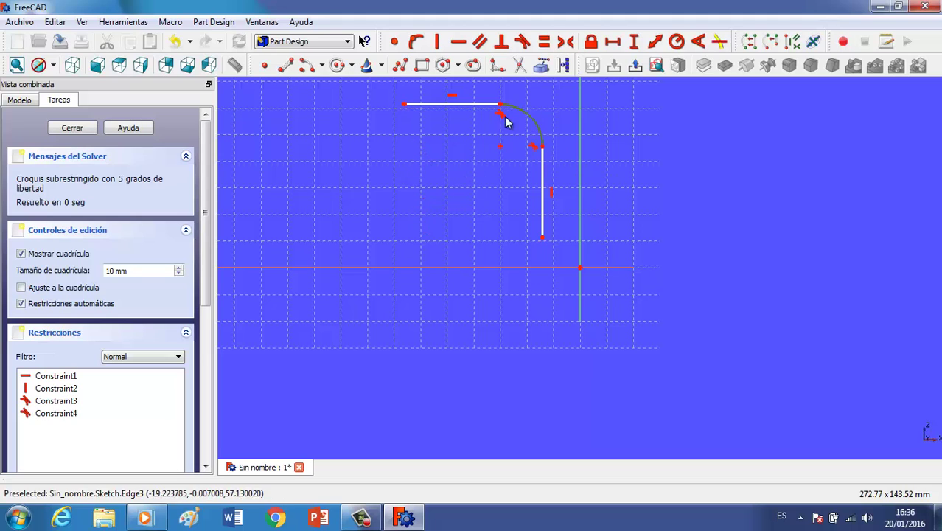
Give the corner arc a 45 mm radius and put the vertical line's lower end on the vertical axis
left_click(676, 41)
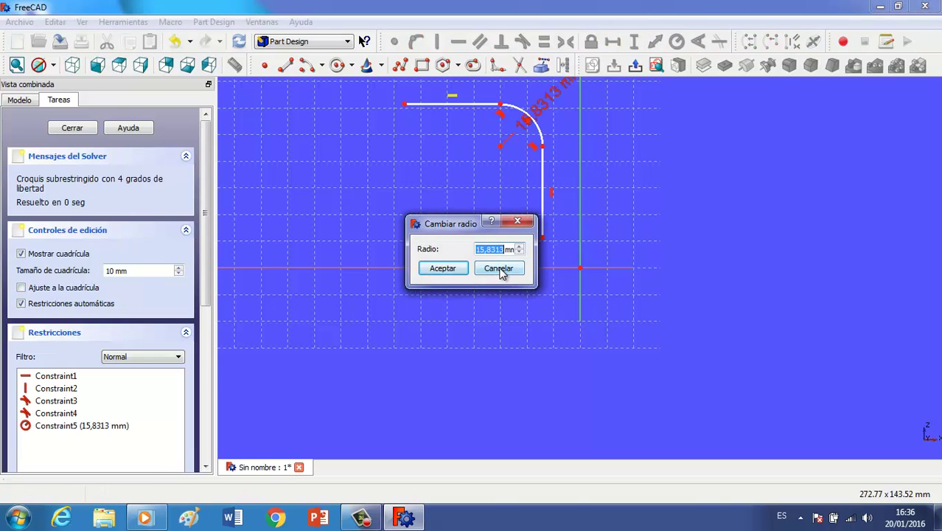
type("45")
left_click(446, 270)
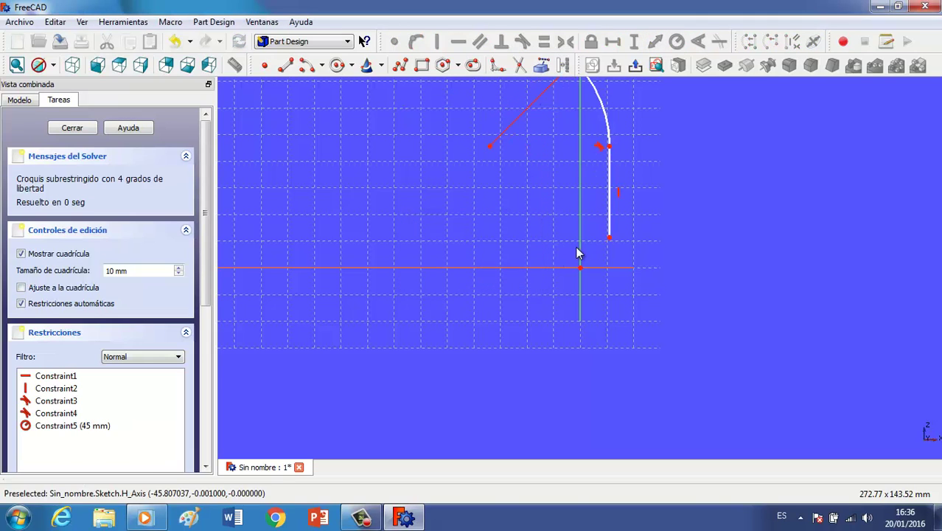
scroll(684, 223, "down", 2)
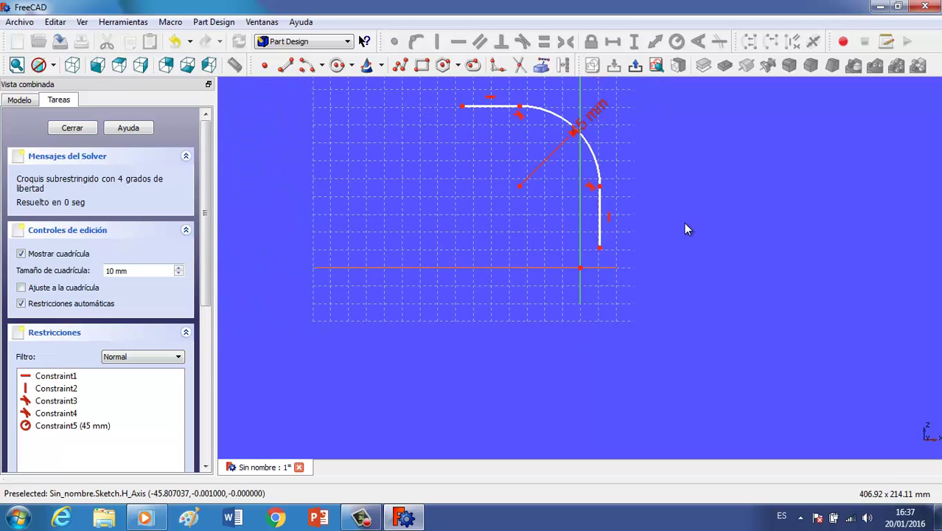
left_click(598, 249)
left_click(579, 230)
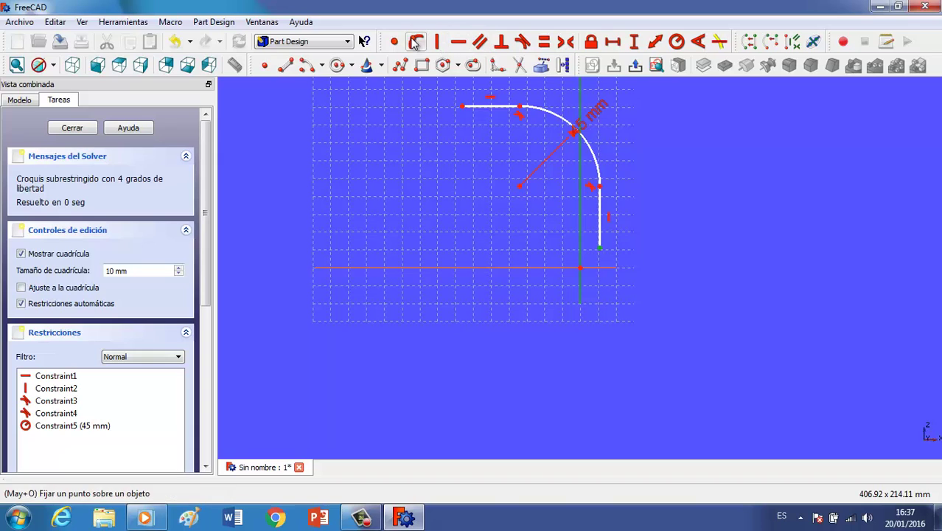
left_click(416, 42)
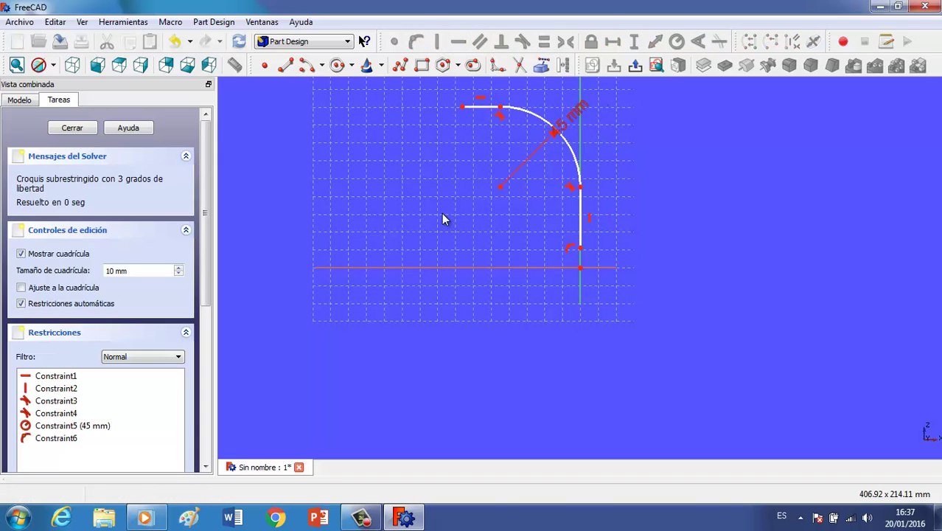
Place that lower endpoint 8 mm vertically above the origin
left_click(580, 249)
left_click(579, 268)
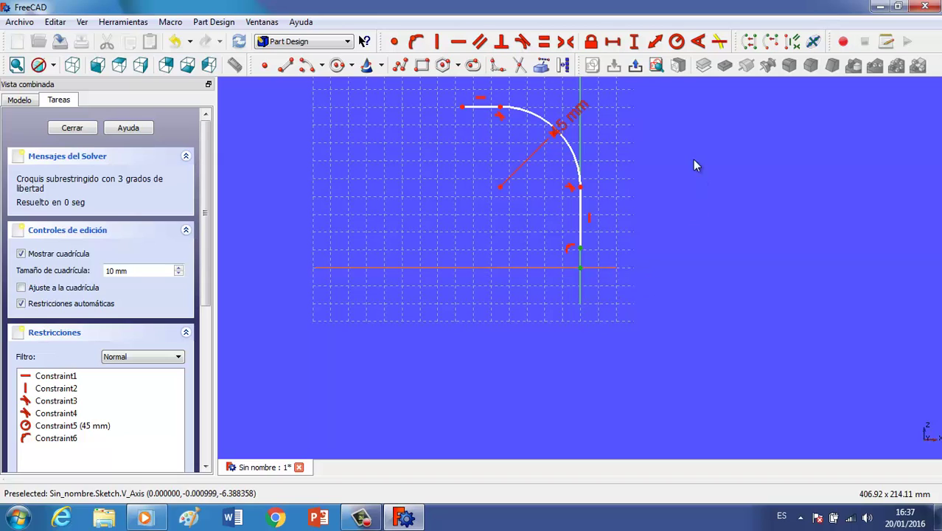
left_click(634, 42)
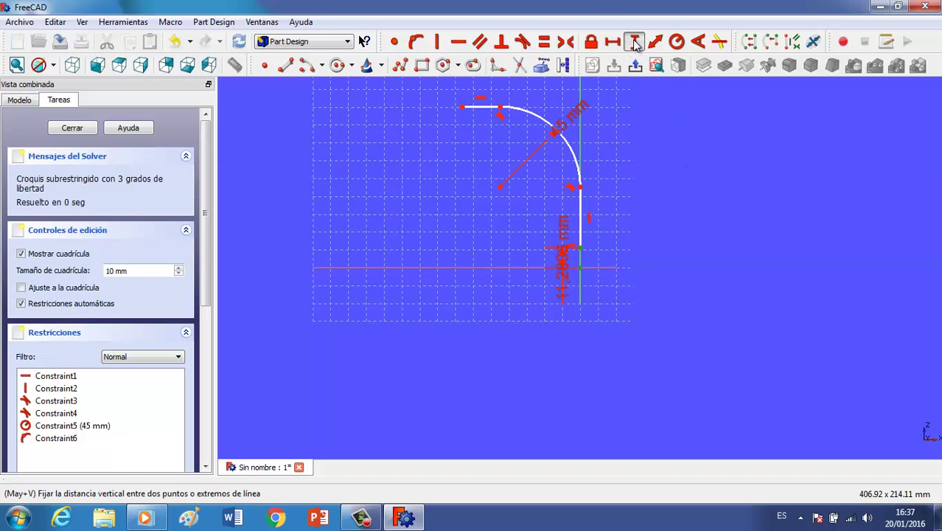
type("8")
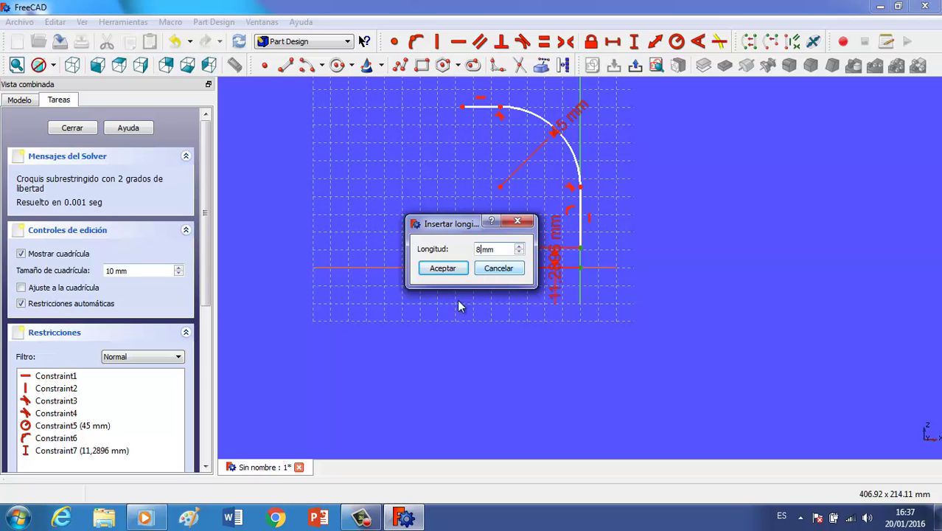
left_click(440, 269)
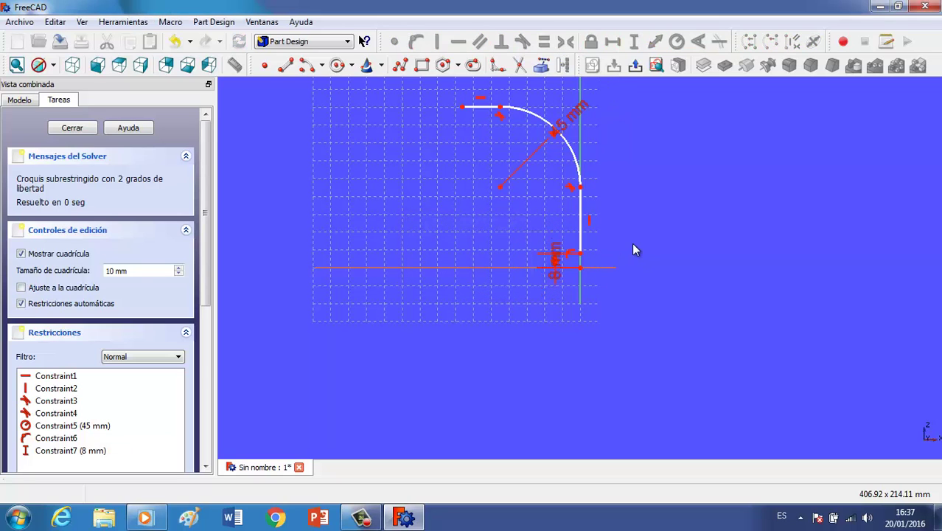
key("v")
key("f")
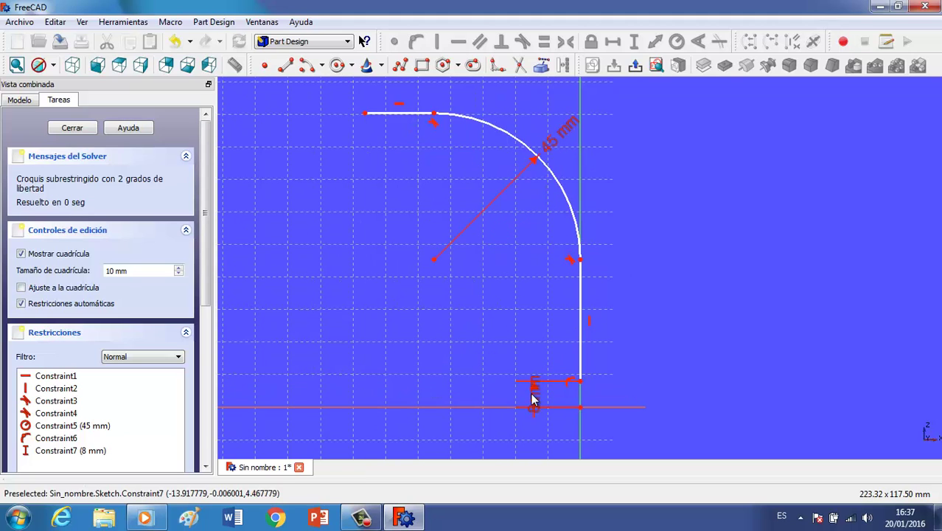
Constrain the top line's left end 70 mm above the horizontal axis
mouse_move(536, 394)
left_mouse_down()
mouse_move(660, 396)
mouse_move(664, 411)
mouse_move(666, 339)
left_mouse_up()
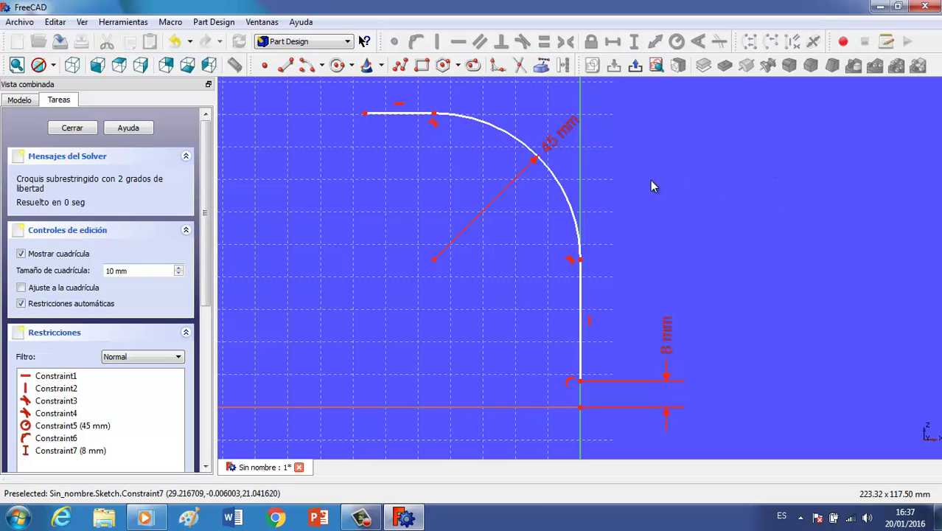
left_click(365, 112)
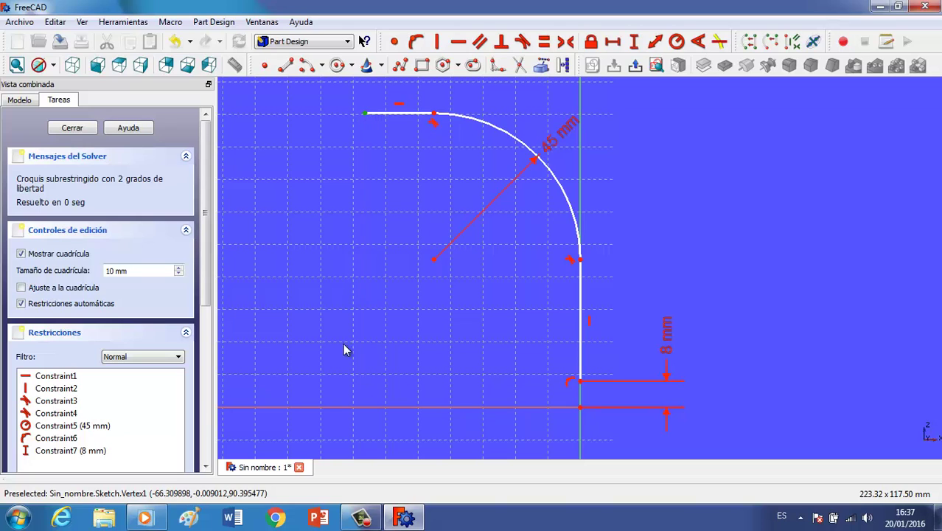
left_click(362, 406)
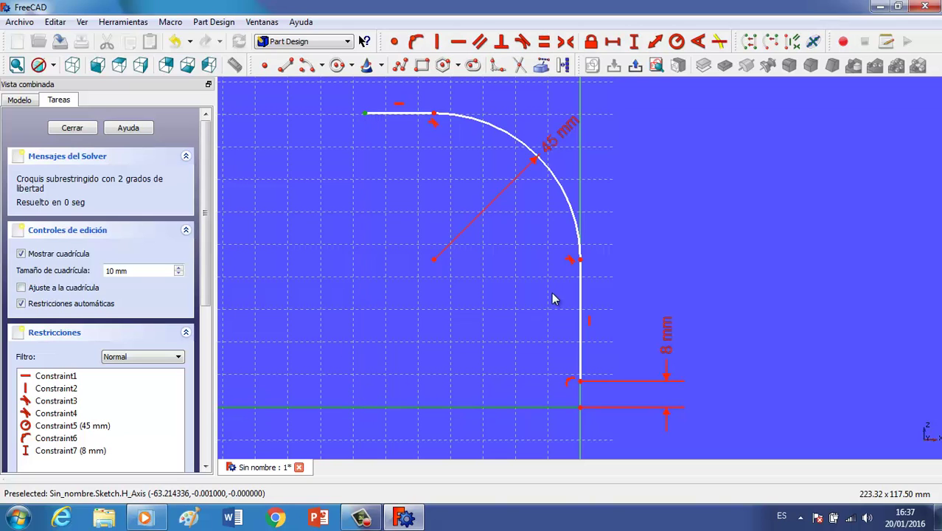
left_click(634, 42)
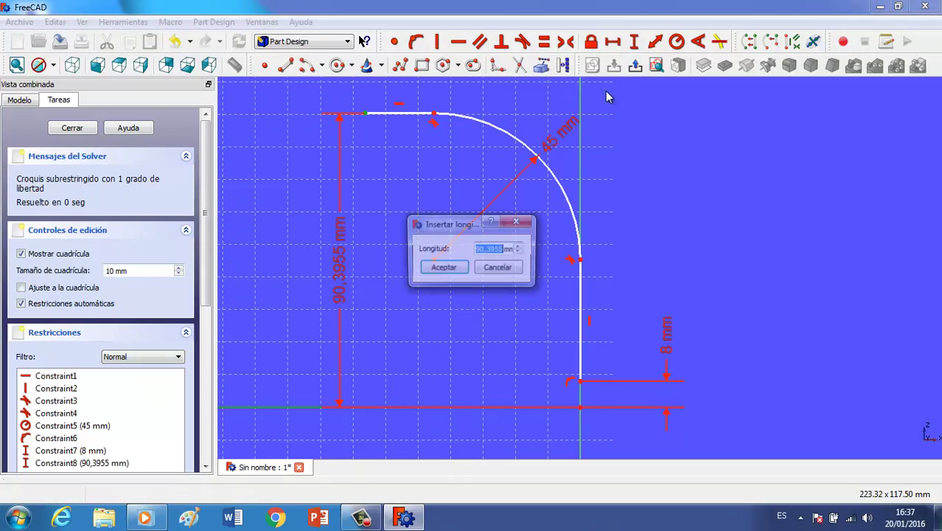
type("70")
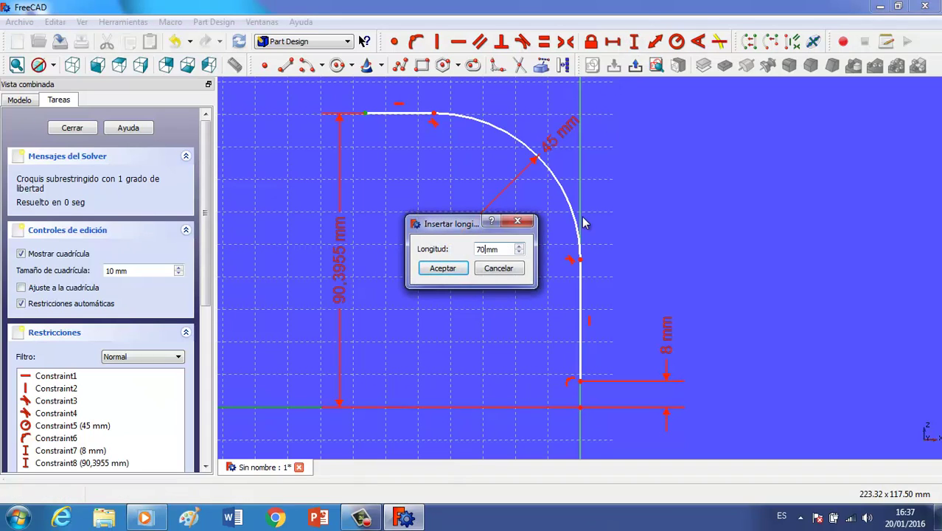
left_click(443, 268)
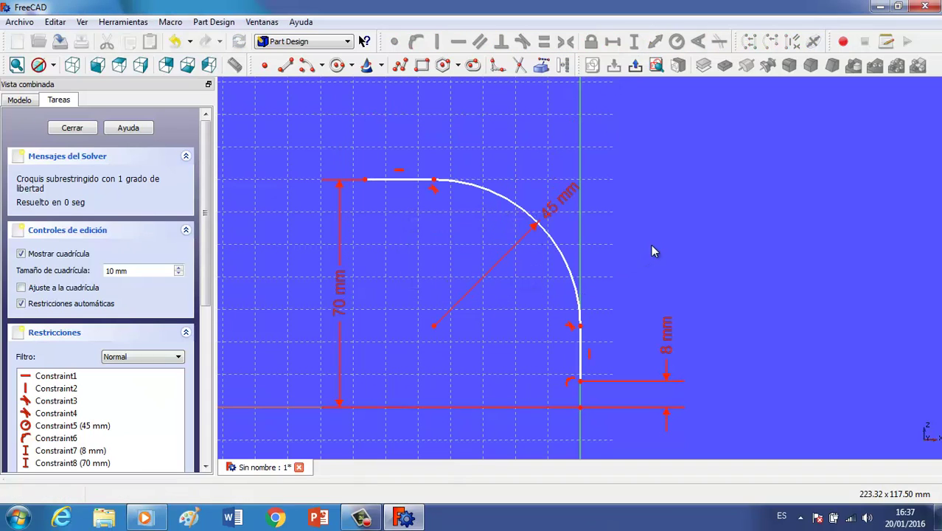
Add a 55 mm horizontal distance from the top line's end to the vertical axis, then close the sketch
left_click(365, 177)
left_click(580, 131)
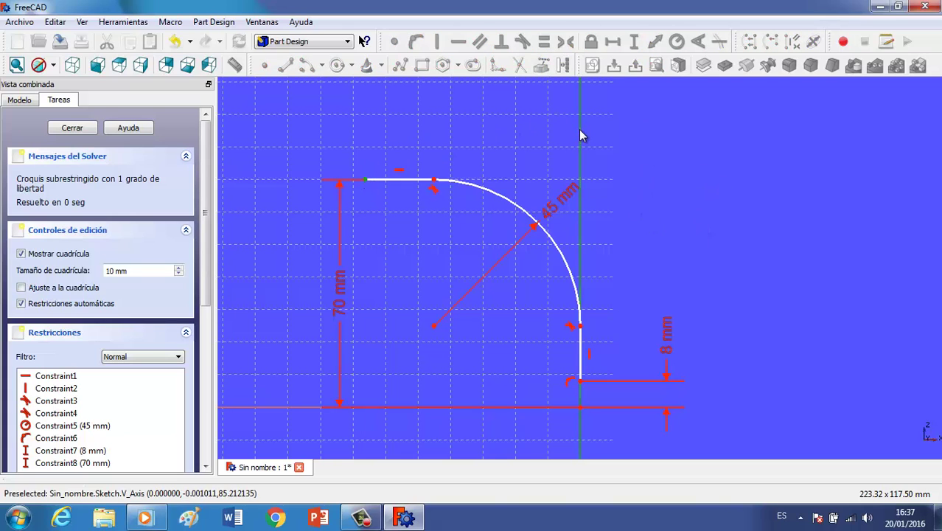
left_click(611, 42)
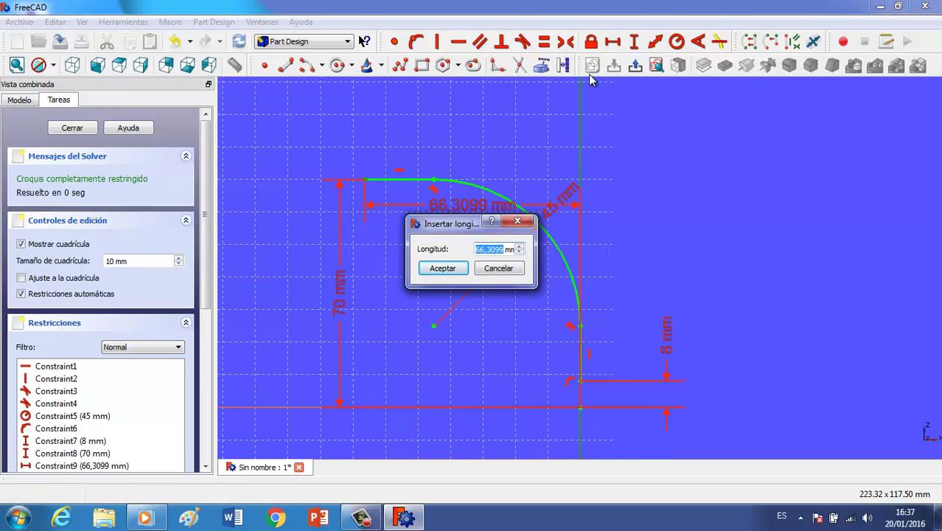
type("55")
left_click(443, 268)
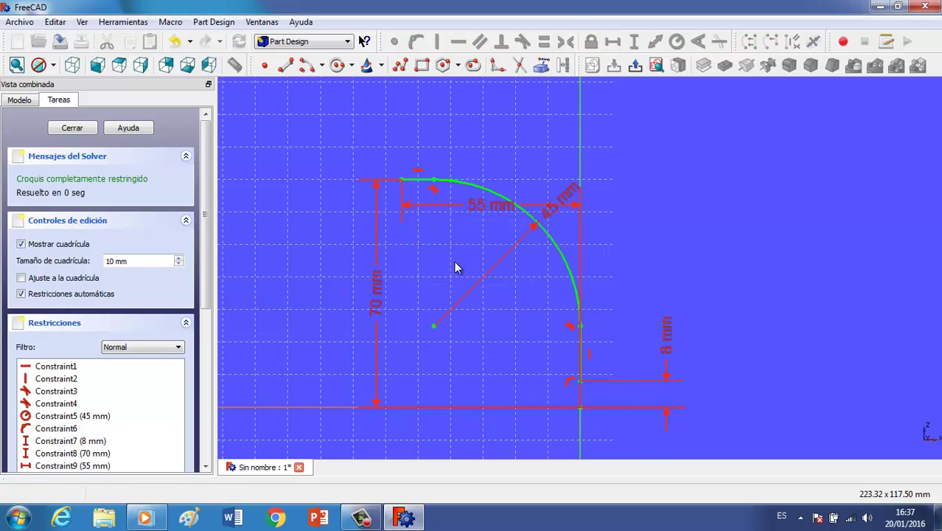
left_click_drag(490, 205, 500, 118)
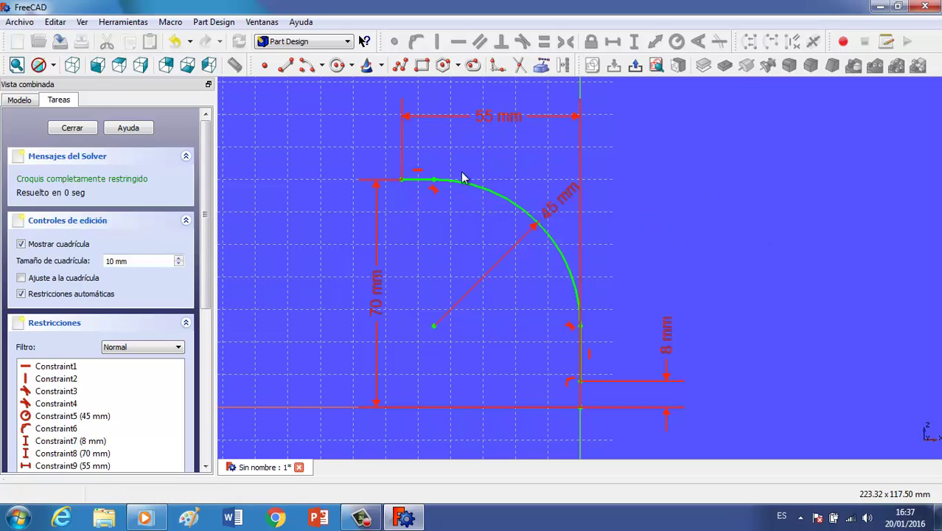
left_click(72, 128)
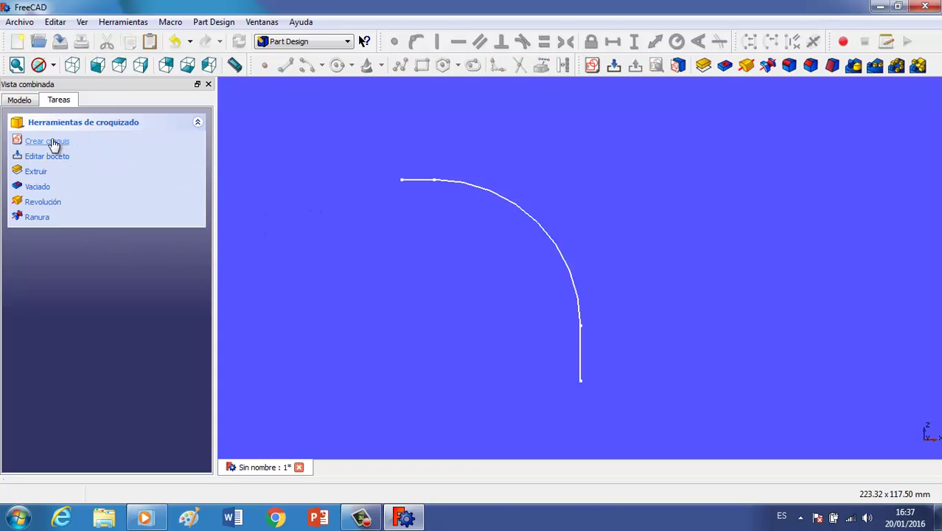
Create a second sketch on Plano XY with an offset of 70
left_click(53, 141)
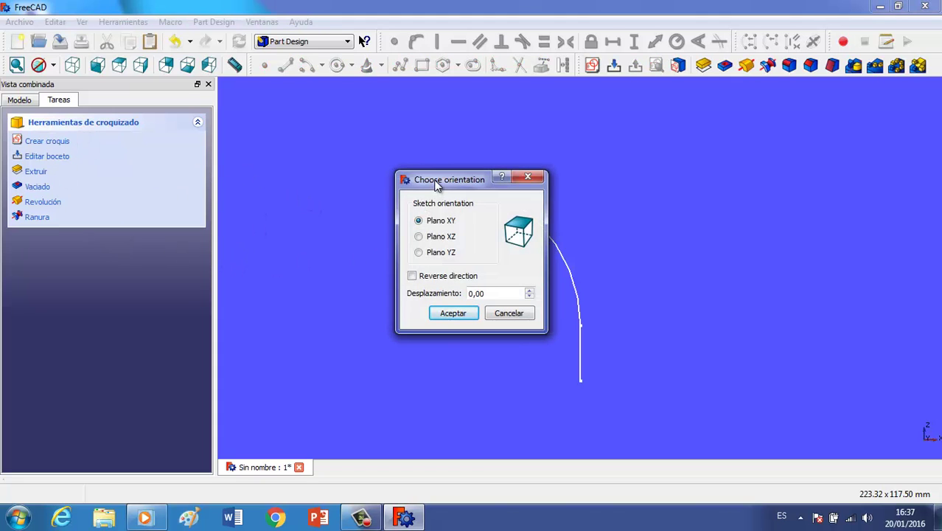
left_click_drag(435, 184, 558, 140)
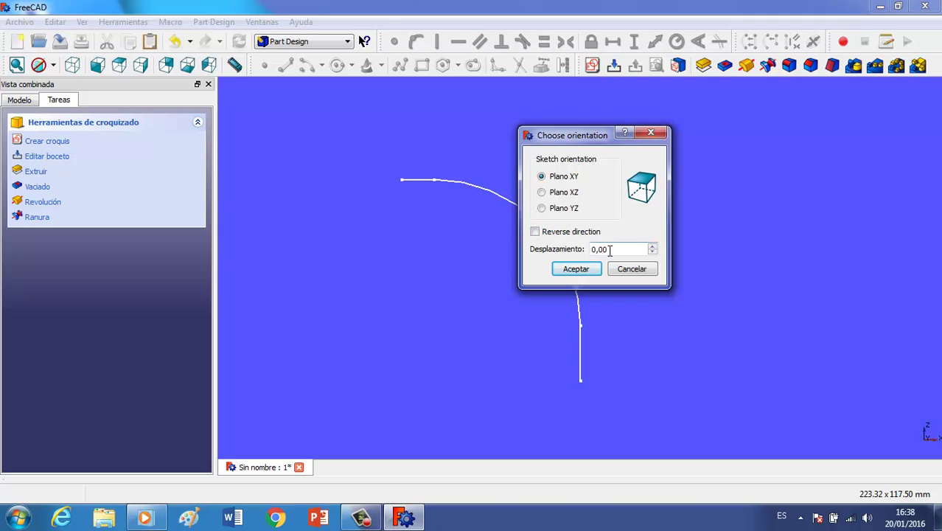
left_click_drag(579, 247, 566, 254)
type("70")
left_click(576, 269)
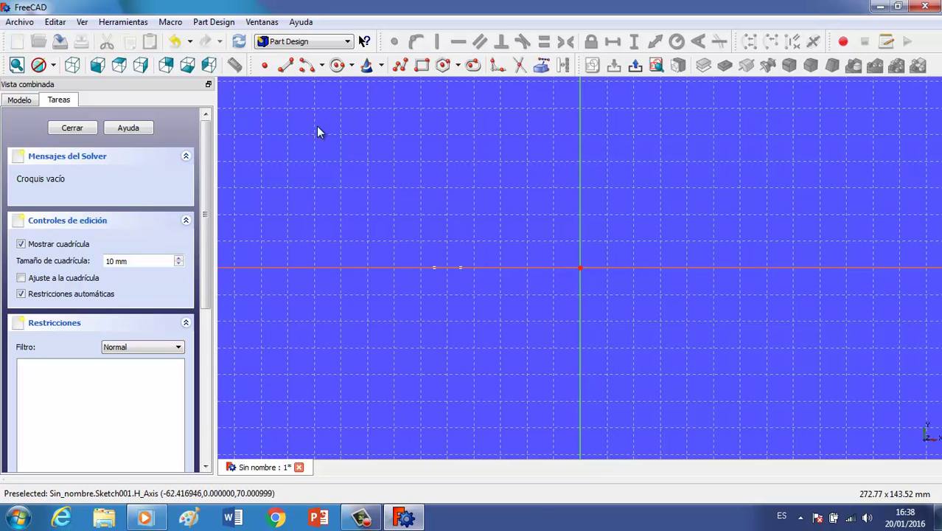
Draw a polyline: a vertical line turning into a horizontal line
left_click(400, 64)
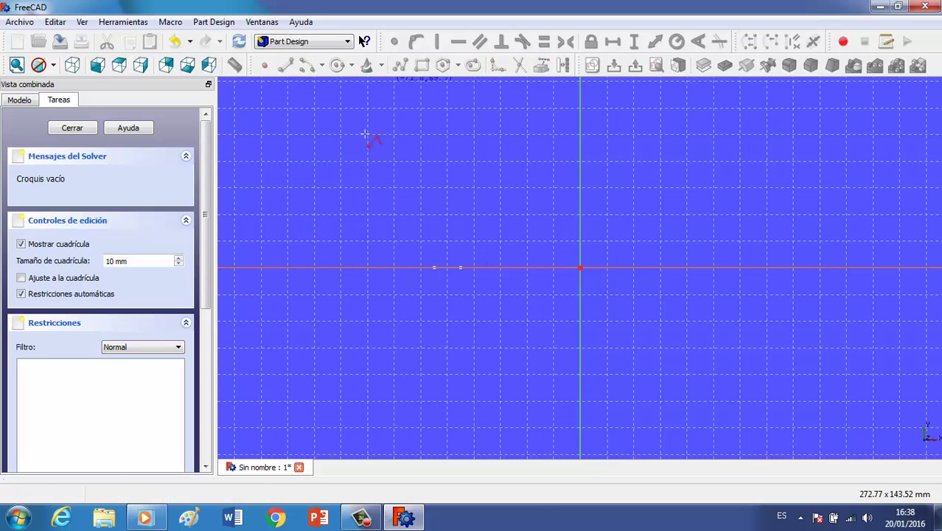
left_click(330, 110)
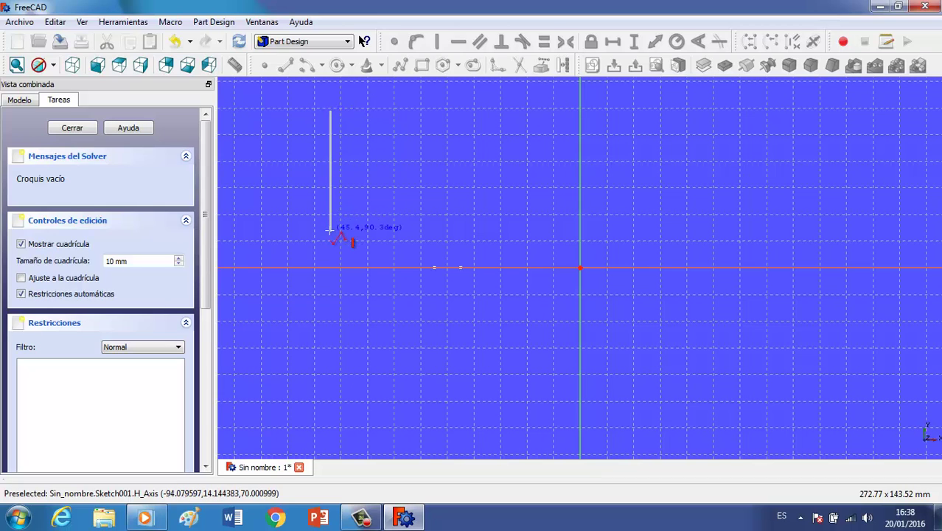
left_click(330, 230)
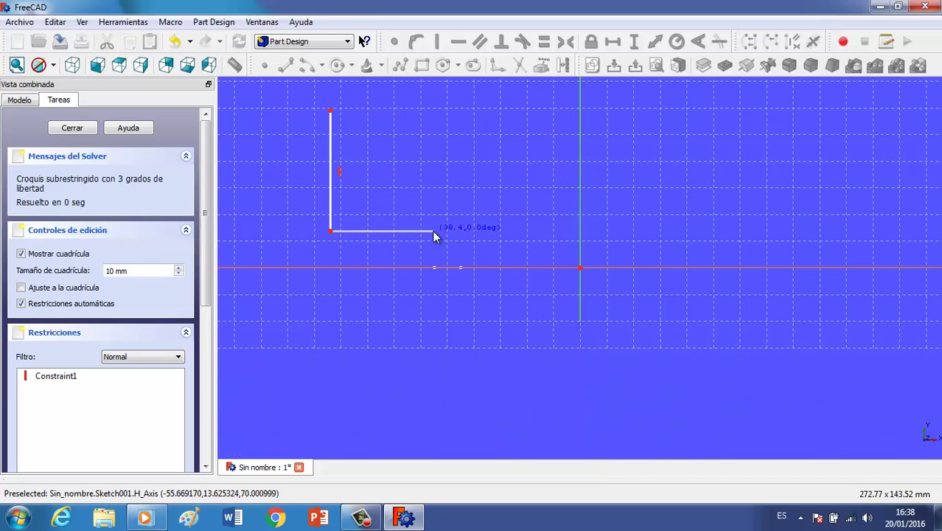
left_click(433, 232)
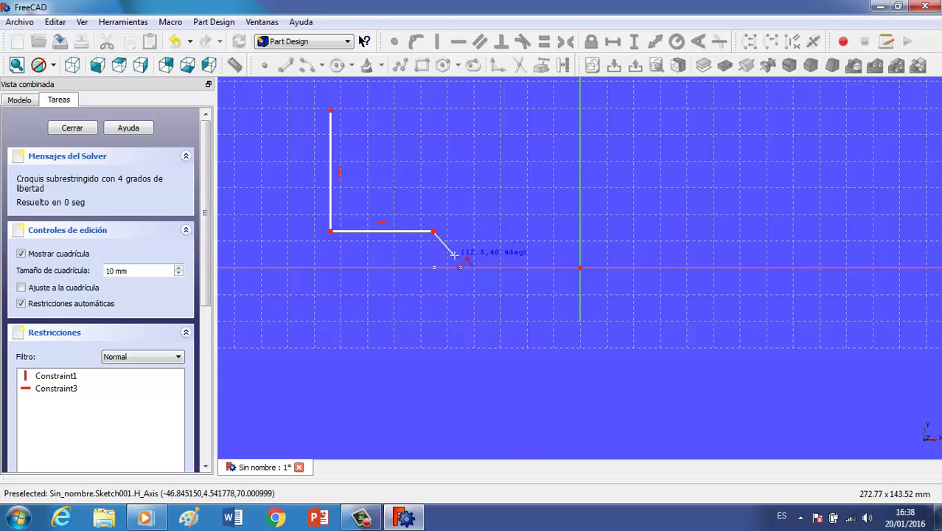
key("Escape")
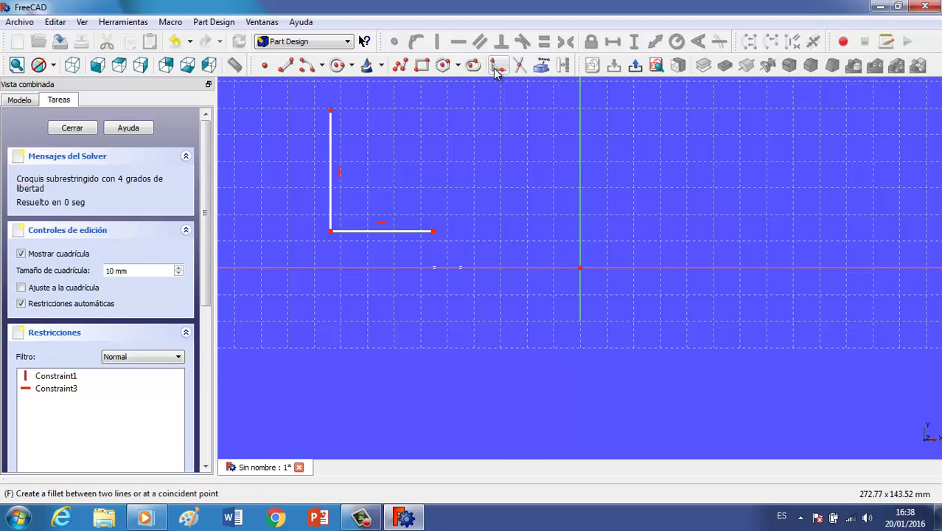
Fillet the corner between the vertical and horizontal lines with a sketch arc
left_click(498, 67)
left_click(332, 192)
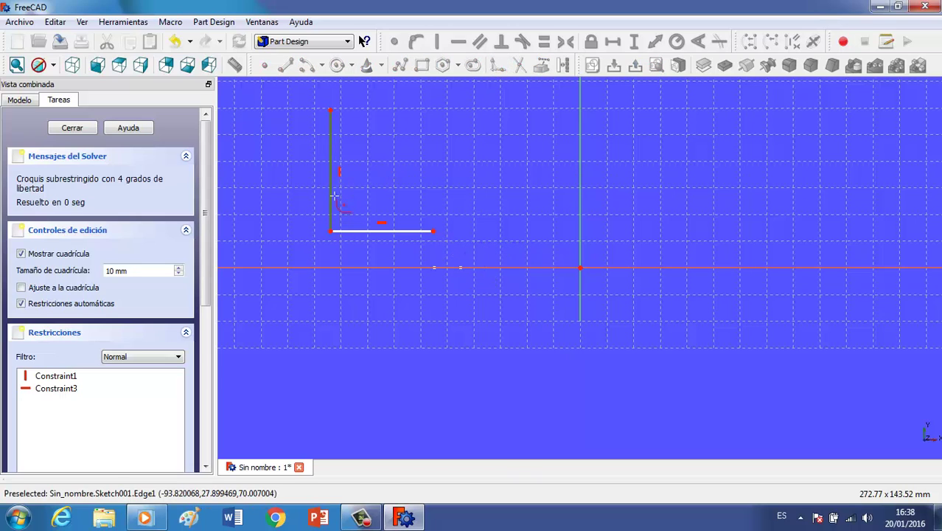
left_click(369, 233)
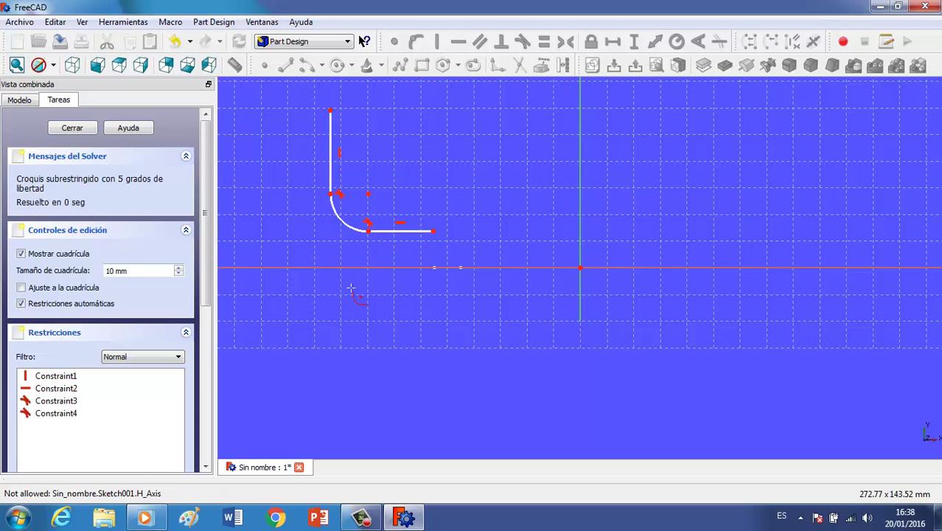
right_click(436, 148)
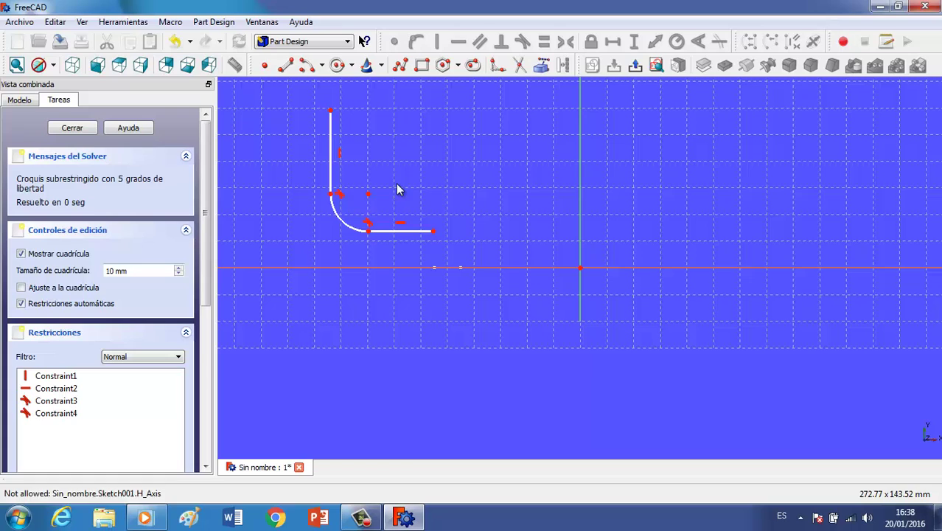
left_click(345, 227)
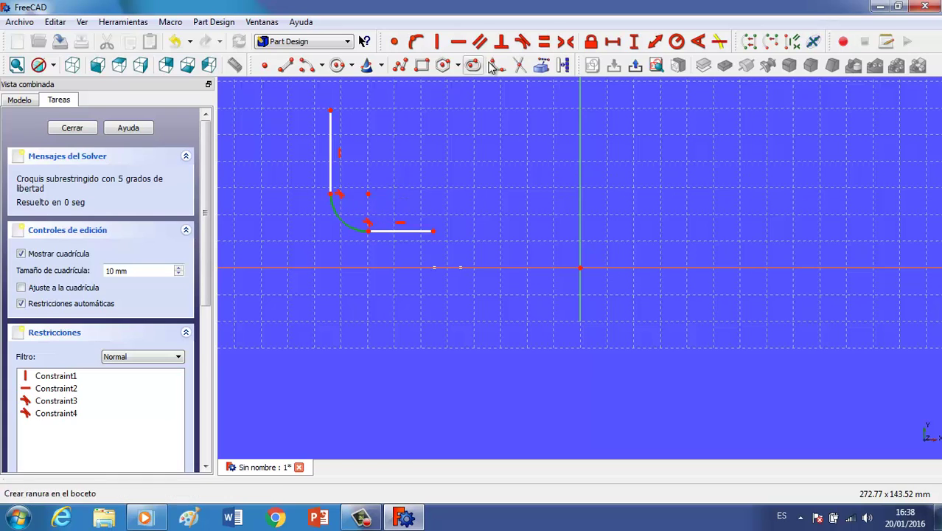
Set the fillet arc radius to 45 mm and put the bottom line's right end on the horizontal axis
left_click(675, 42)
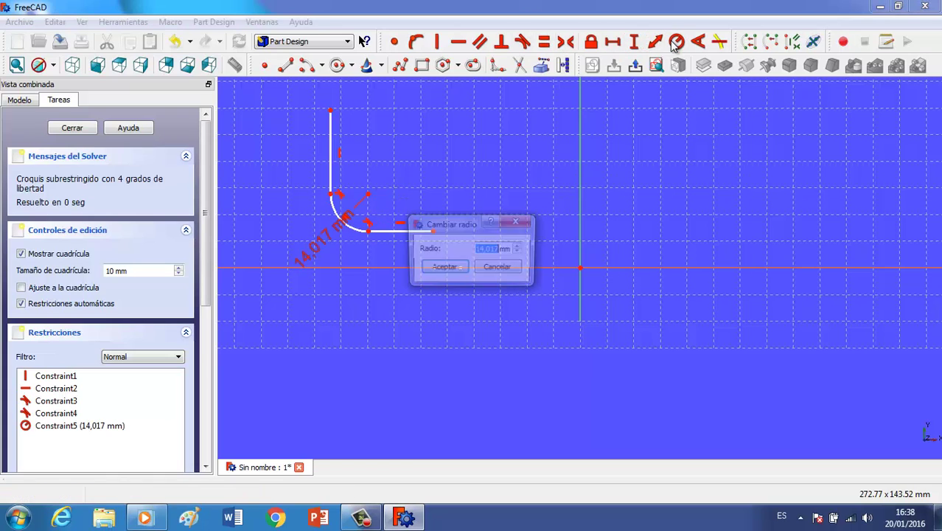
type("45")
left_click(441, 269)
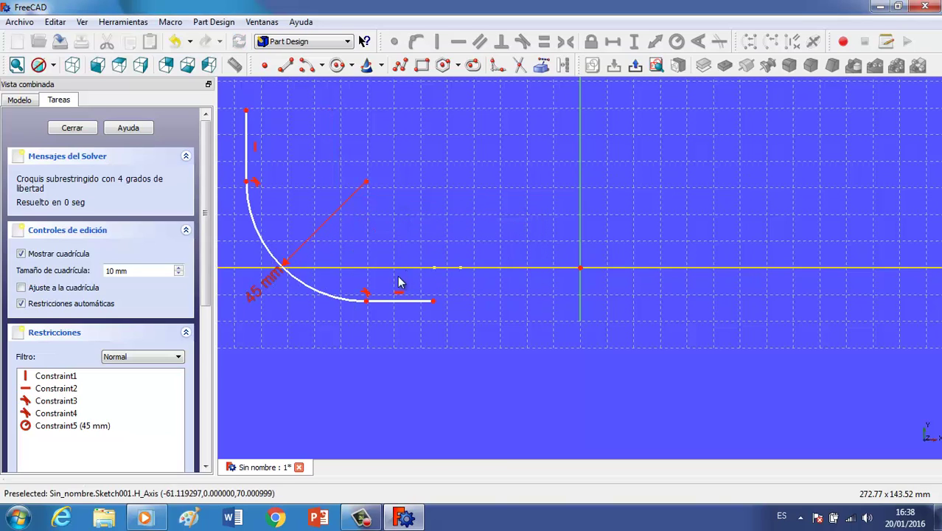
left_click(433, 302)
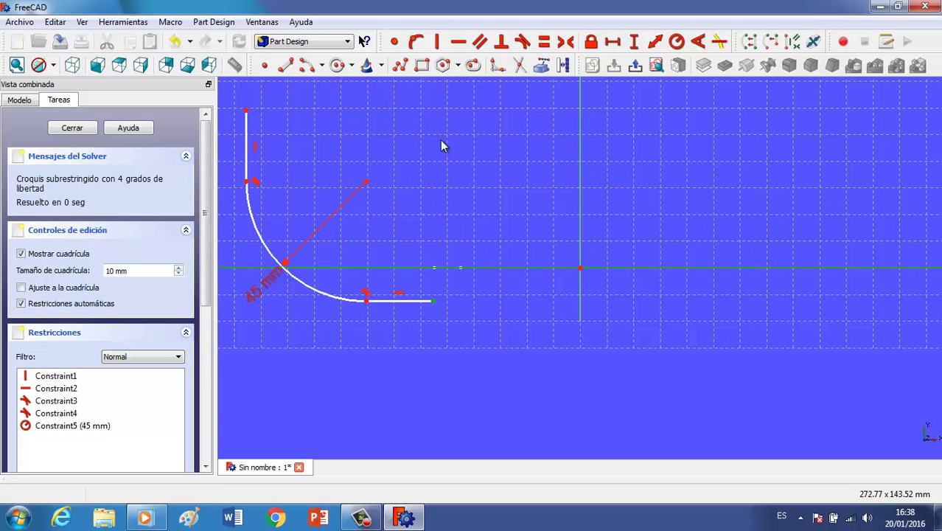
left_click(418, 42)
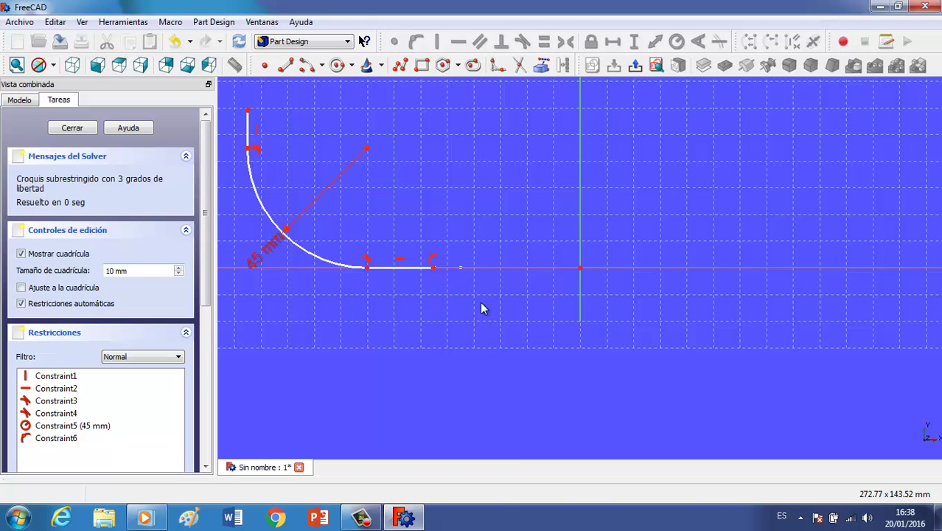
Place that endpoint 55 mm horizontally from the origin
left_click(434, 268)
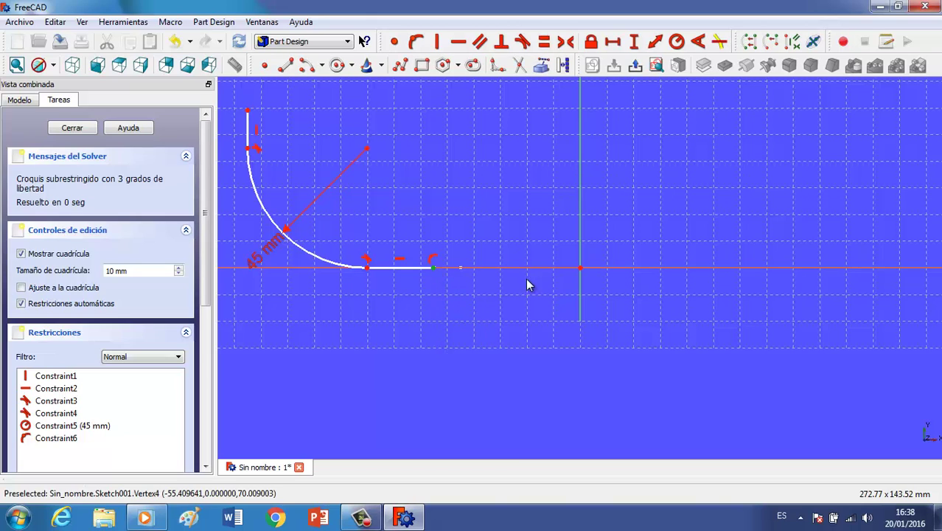
left_click(581, 269)
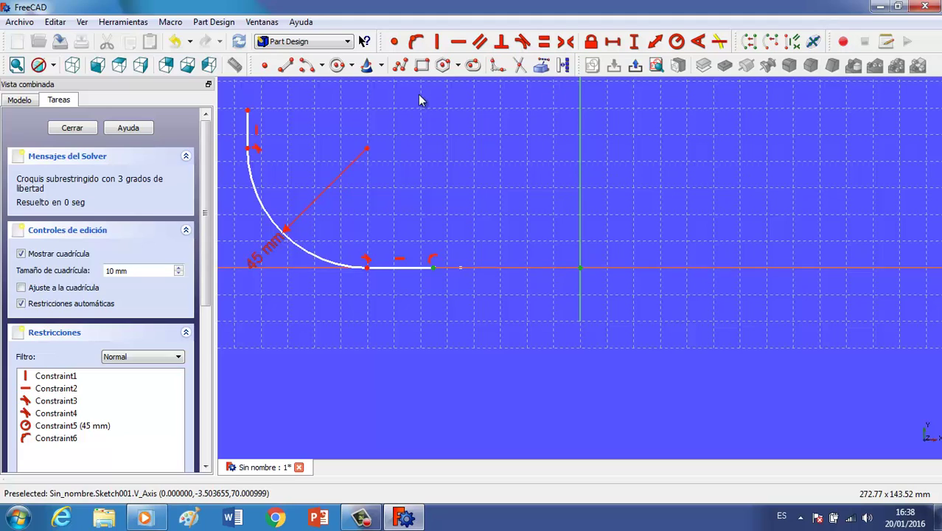
left_click(614, 44)
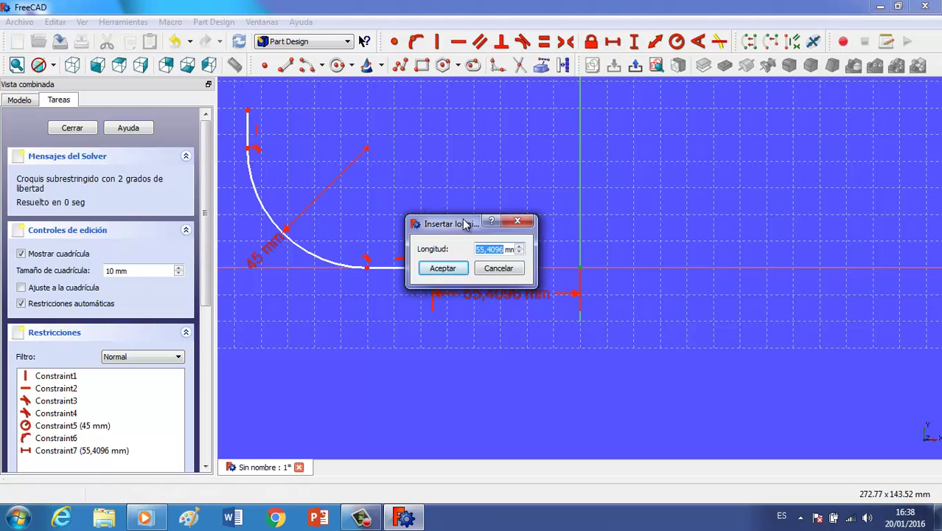
type("5")
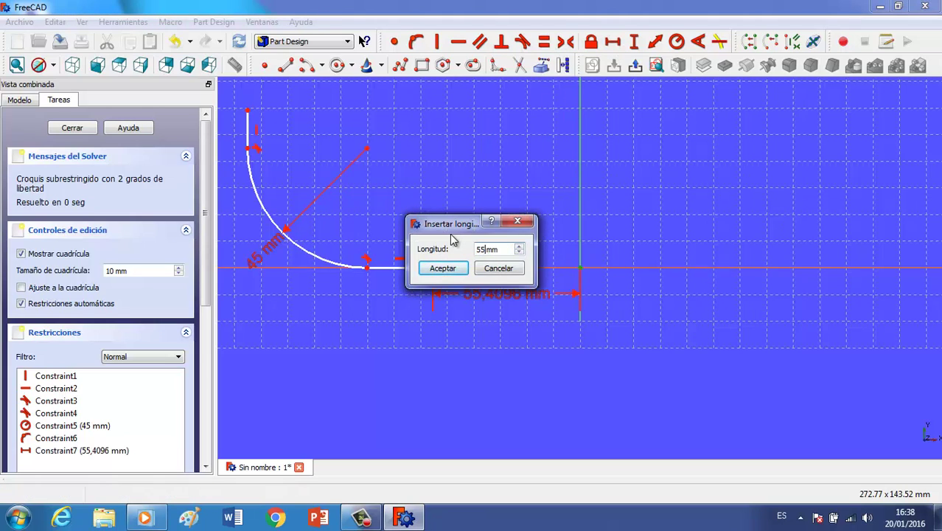
left_click(449, 270)
left_click(450, 269)
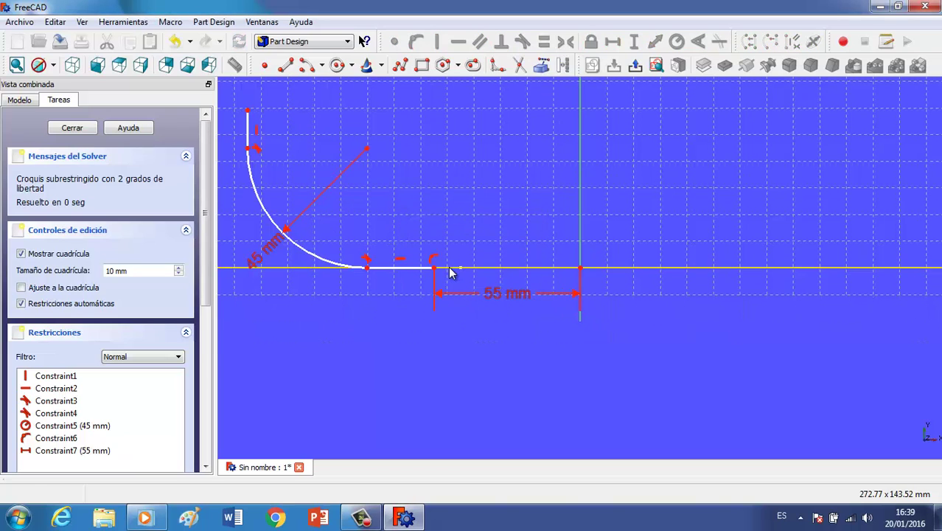
left_click(248, 111)
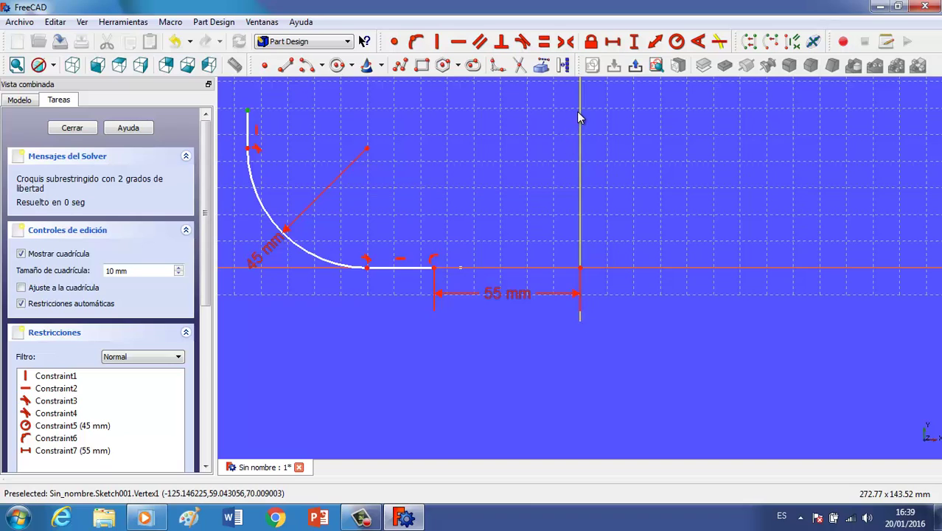
Constrain the vertical line's top end 110 mm horizontally from the vertical axis
left_click(580, 114)
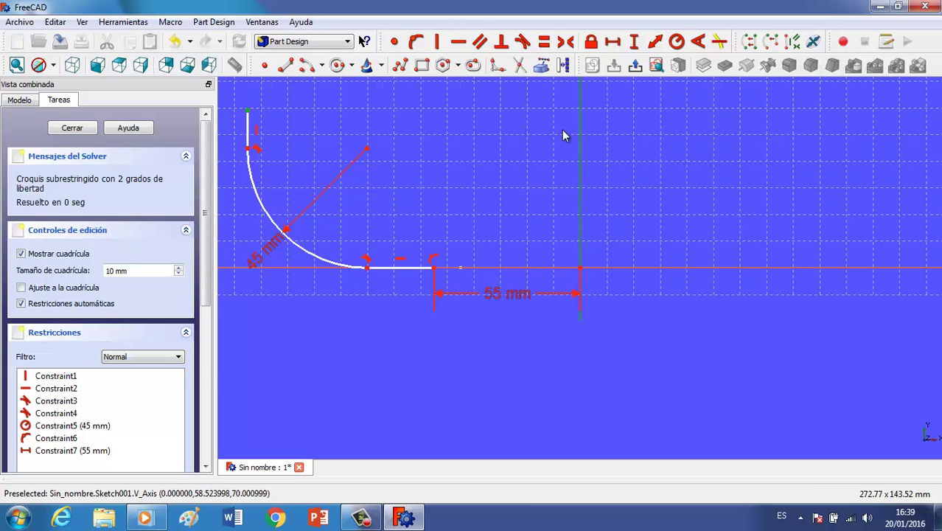
left_click(614, 42)
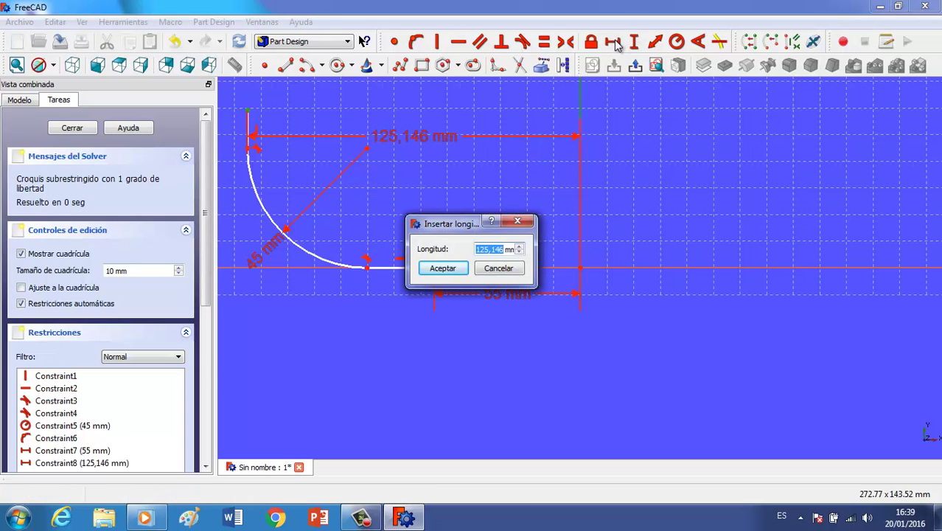
type("1")
left_click(445, 269)
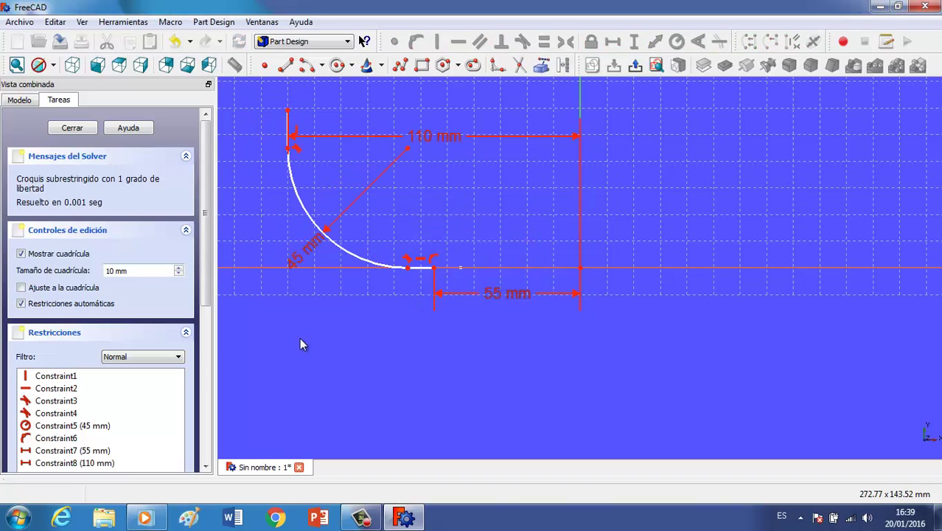
left_click_drag(435, 137, 431, 92)
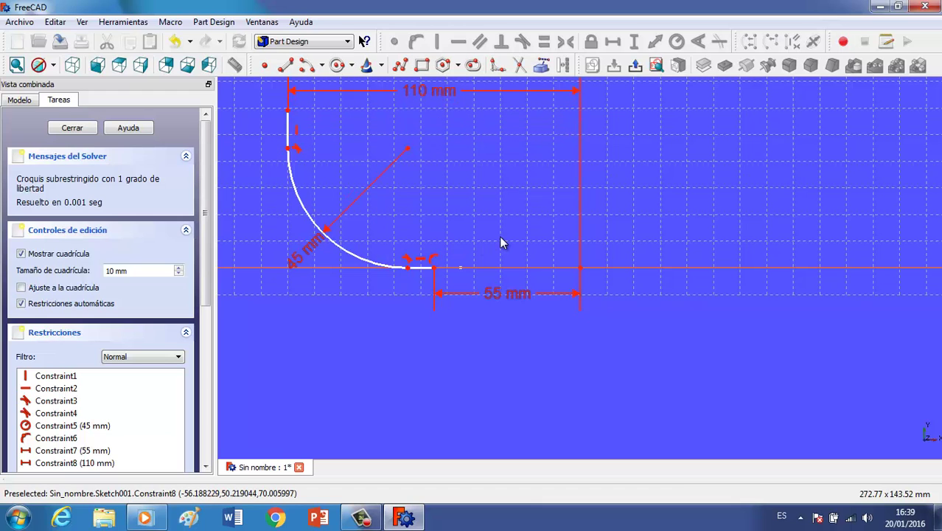
key("v")
key("f")
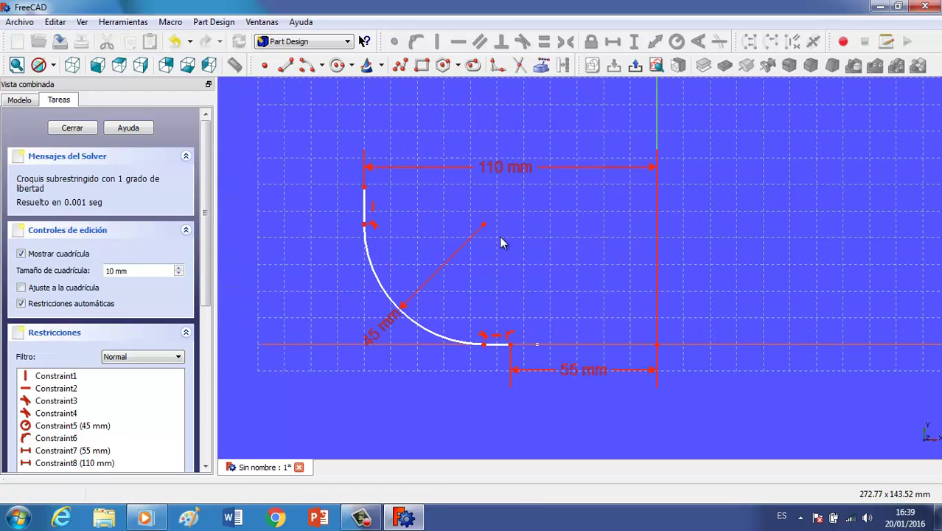
Constrain that top end 60 mm above the horizontal axis, then close the sketch
left_click(316, 170)
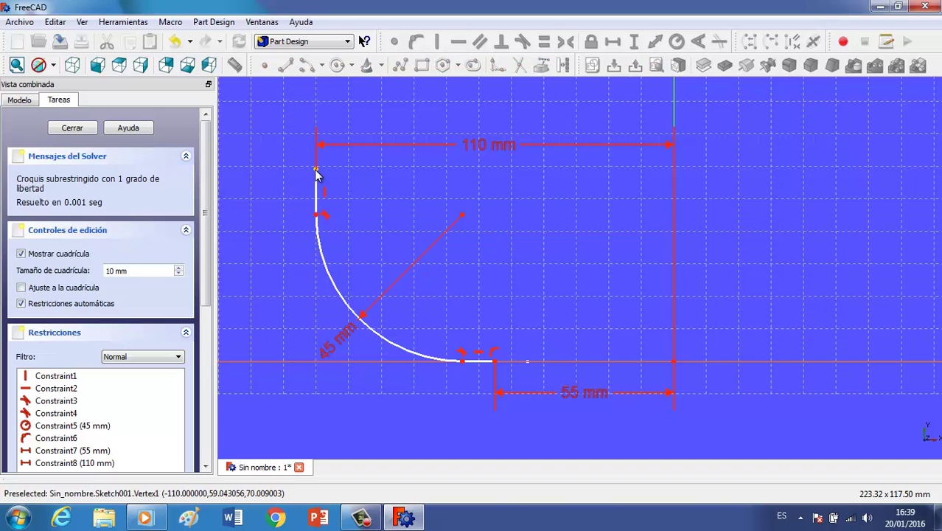
left_click(296, 360)
left_click(633, 43)
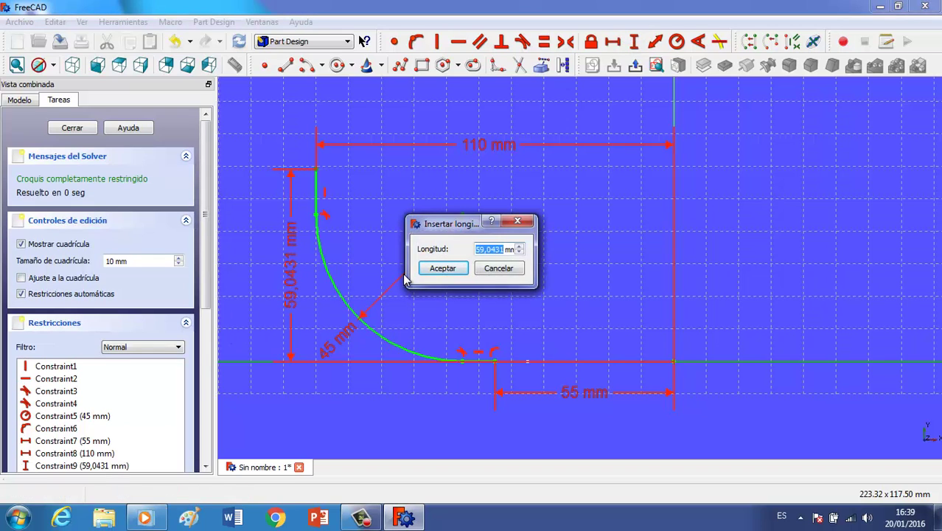
type("60")
left_click(445, 268)
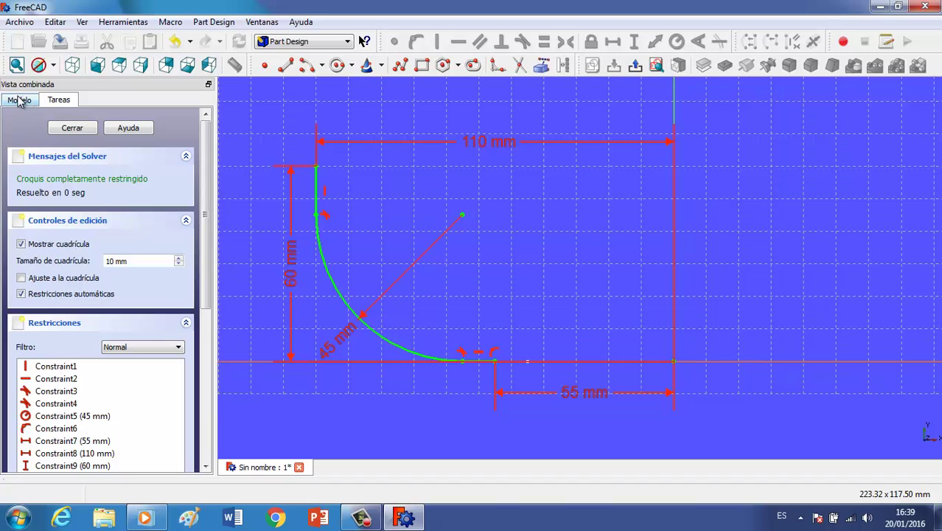
left_click(67, 130)
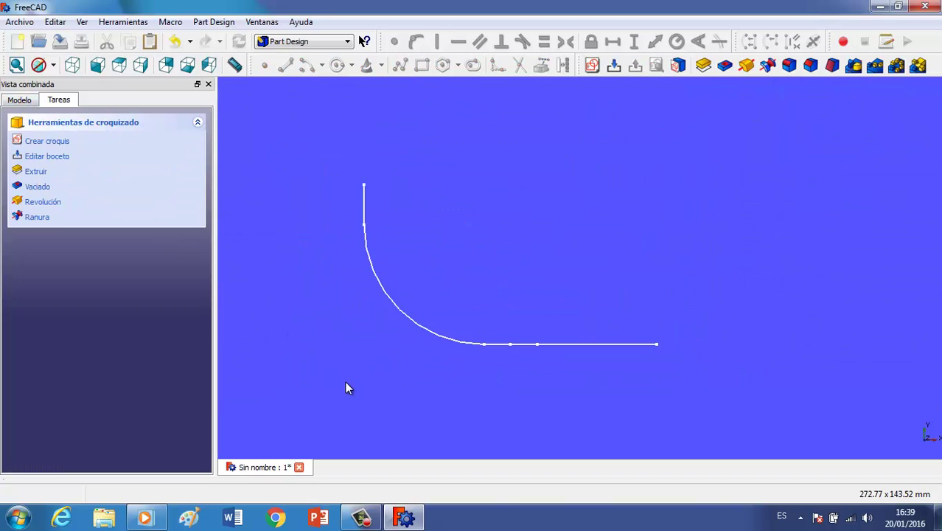
Create a third sketch on Plano XY with Desplazamiento set to 8
mouse_move(348, 387)
middle_mouse_down()
mouse_move(382, 332)
mouse_move(417, 372)
mouse_move(446, 320)
mouse_move(264, 368)
mouse_move(254, 396)
mouse_move(375, 437)
mouse_move(407, 351)
mouse_move(402, 329)
mouse_move(359, 337)
middle_mouse_up()
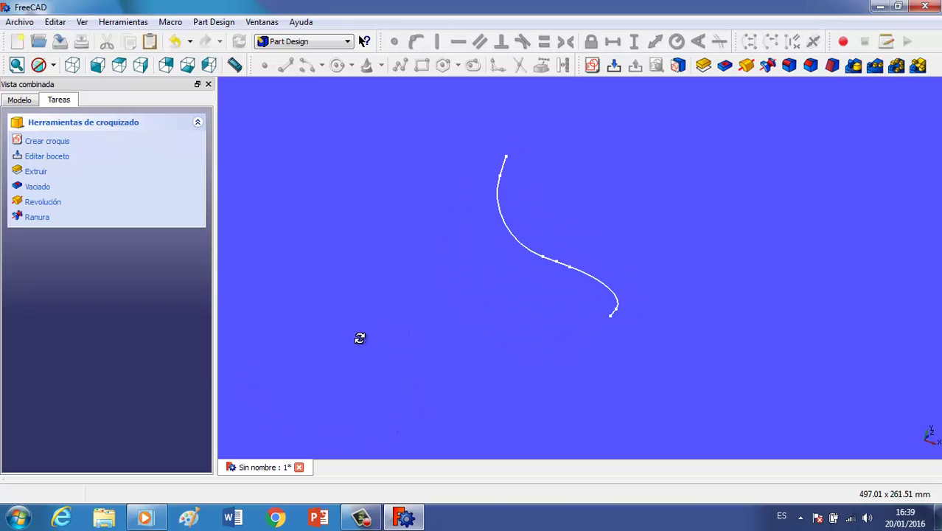
left_click(59, 143)
left_click_drag(447, 184, 373, 193)
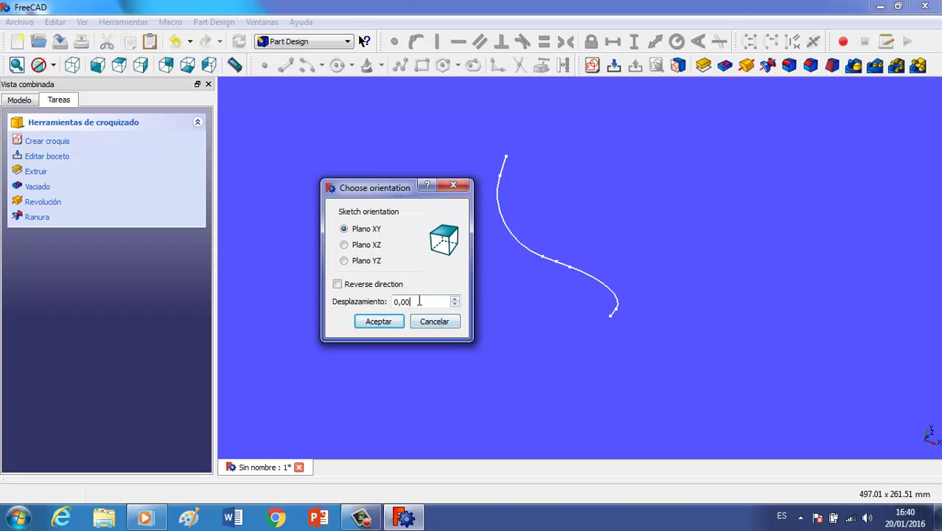
left_click_drag(418, 301, 332, 300)
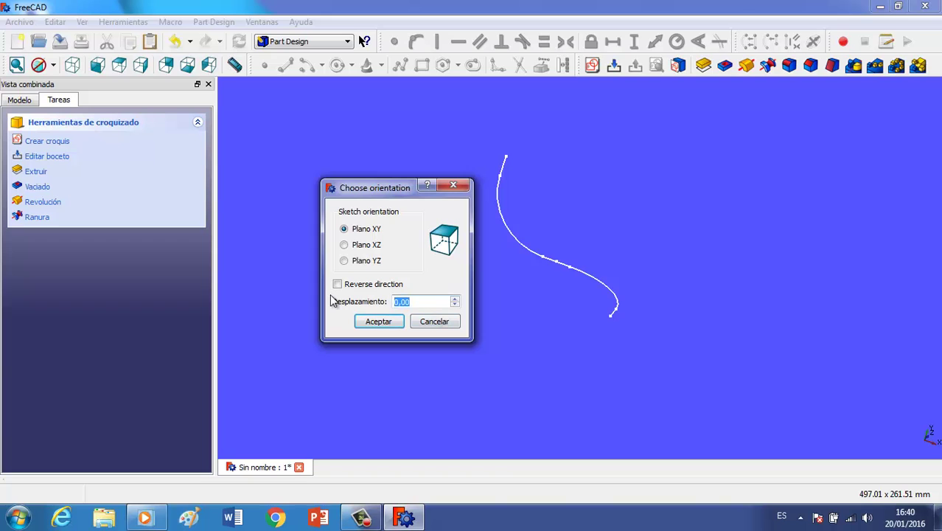
left_click(381, 322)
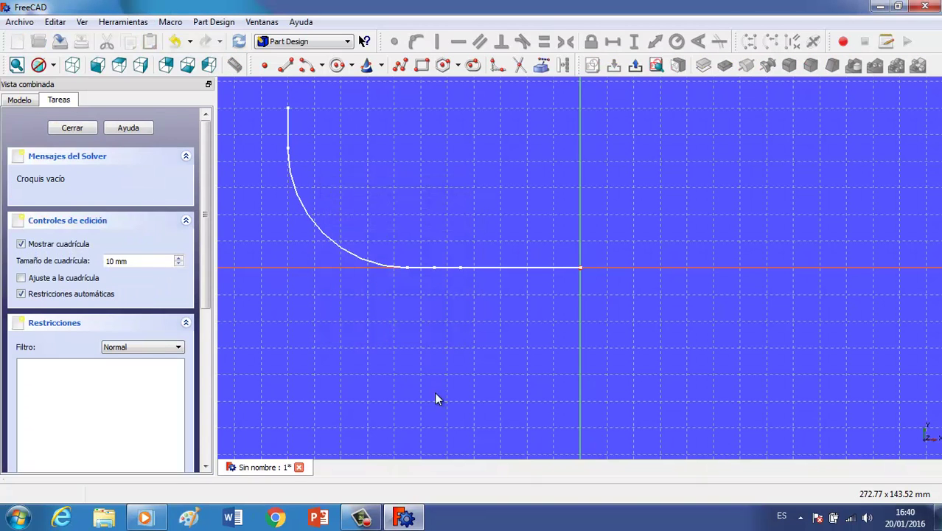
Draw an origin-centred circle, constrain its radius to 23 mm, and close the sketch
left_click(336, 68)
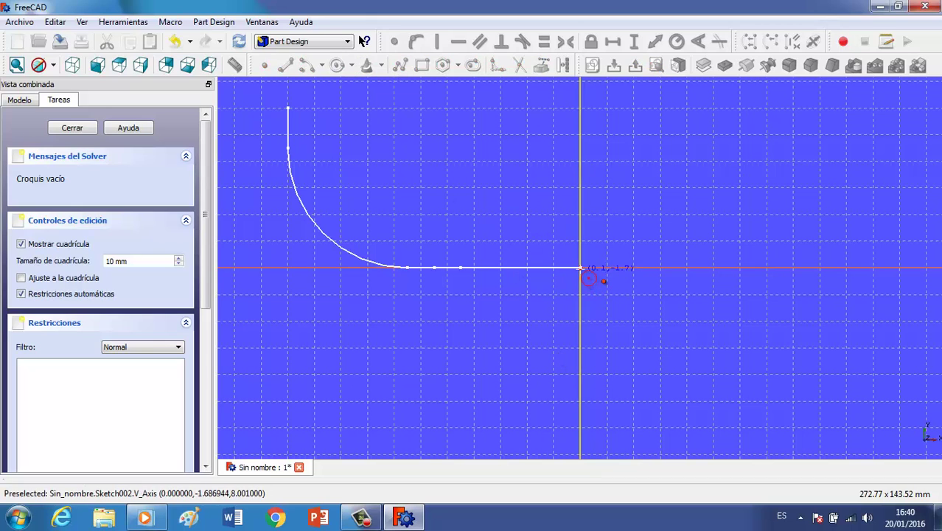
left_click(580, 267)
left_click(622, 236)
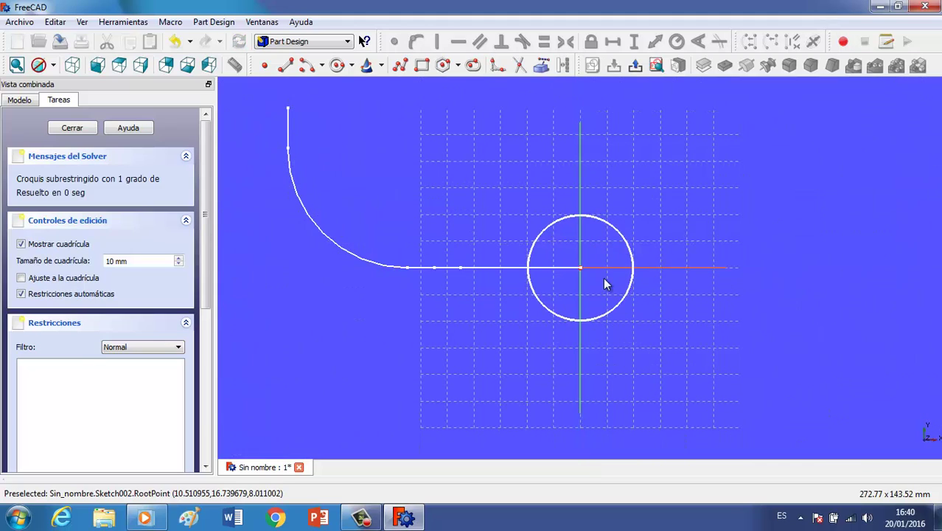
left_click(630, 242)
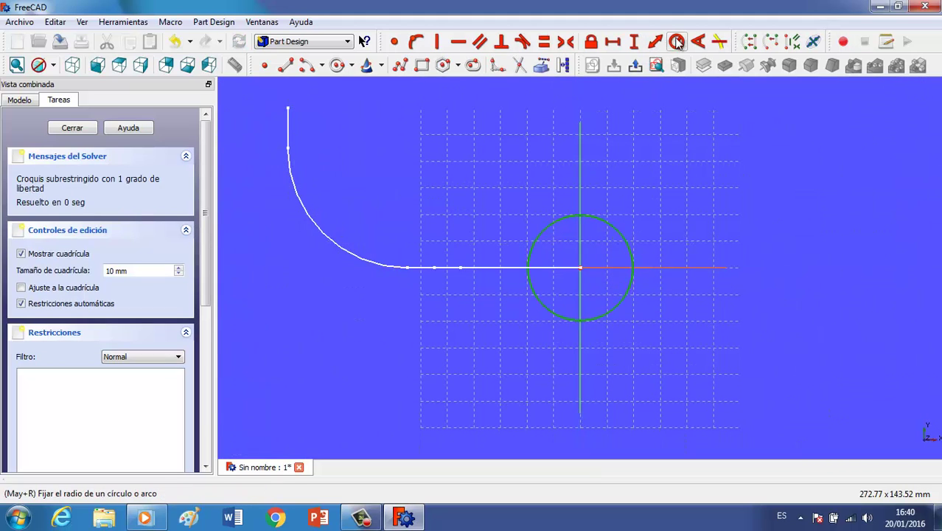
left_click(677, 41)
type("23")
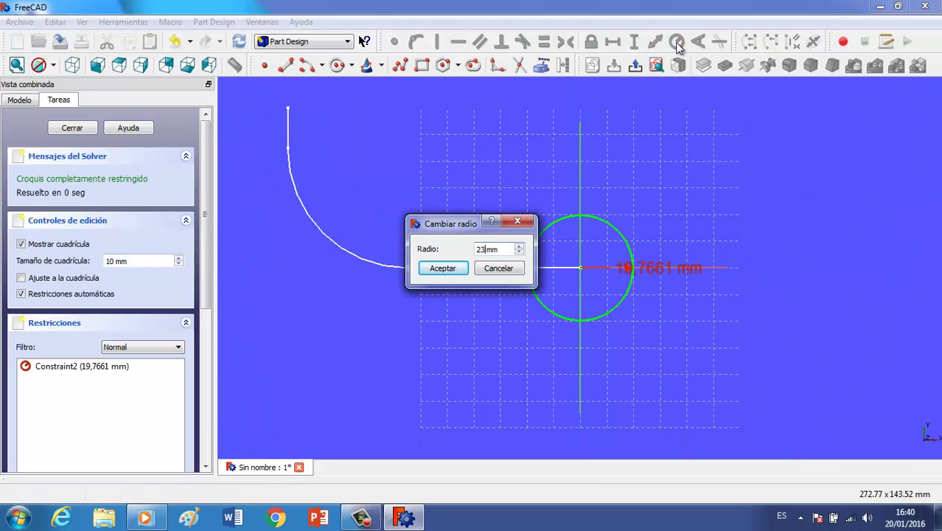
left_click(445, 269)
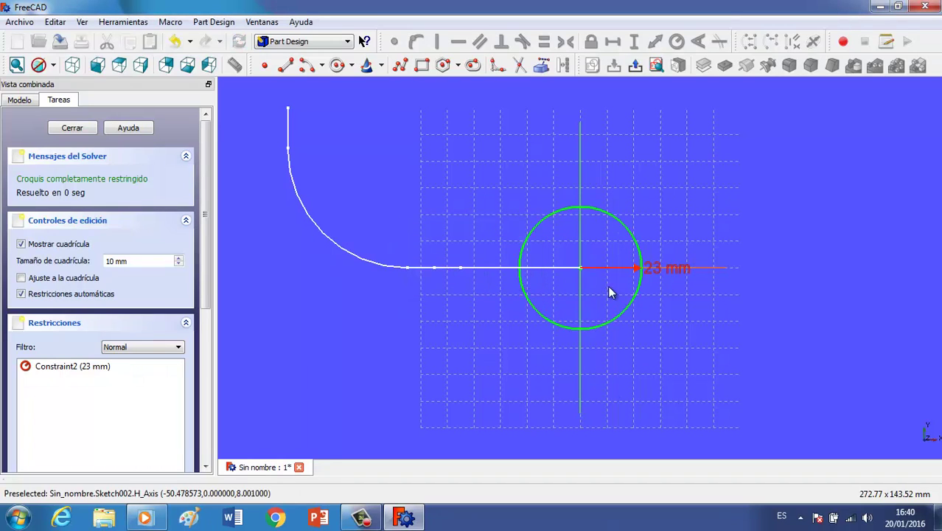
left_click(73, 128)
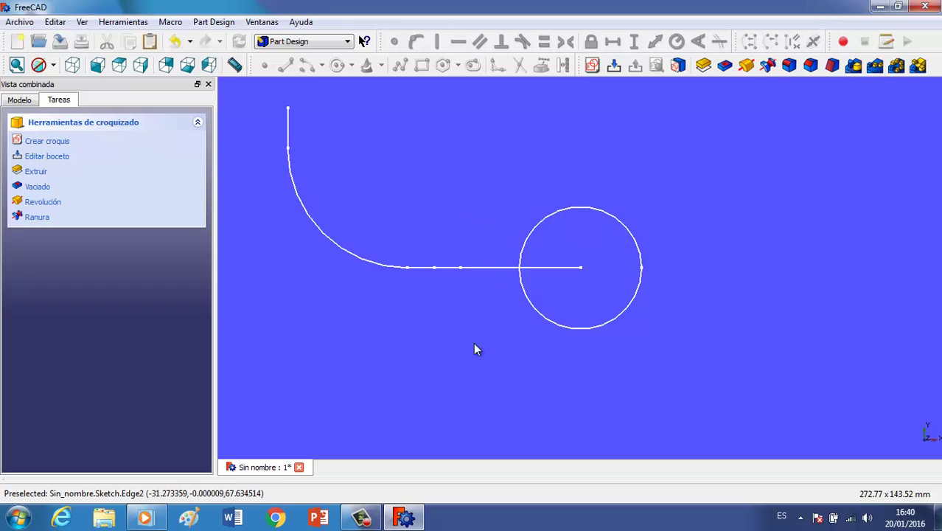
Orbit to see both sketches and switch to the Part workbench
mouse_move(473, 342)
middle_mouse_down()
mouse_move(514, 327)
mouse_move(513, 296)
mouse_move(457, 363)
mouse_move(492, 309)
middle_mouse_up()
scroll(511, 317, "down", 3)
left_click(346, 41)
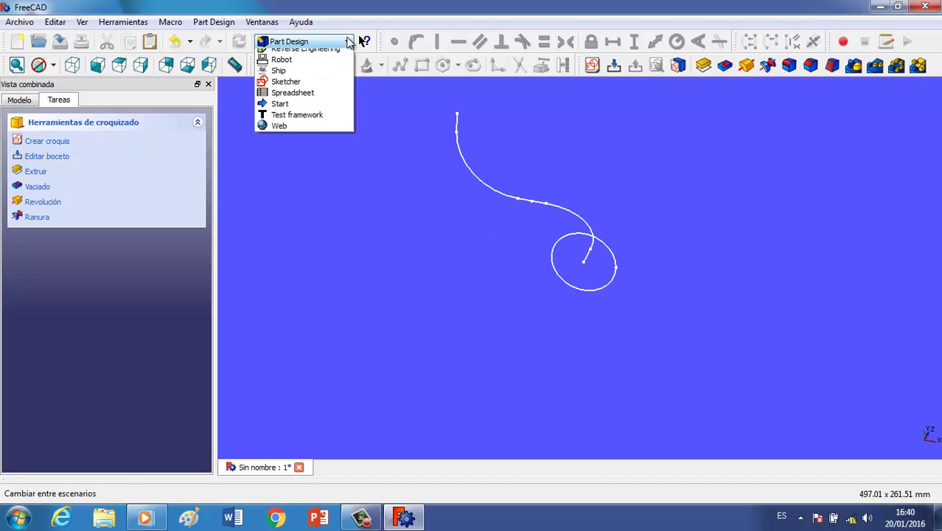
left_click(284, 164)
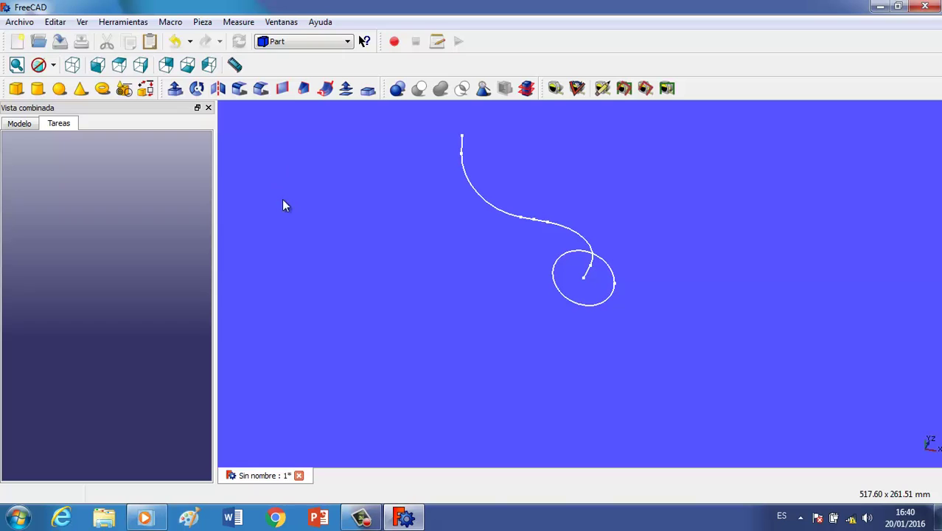
Sweep Sketch002 along the path edges as a solid to form the pipe elbow
left_click(325, 89)
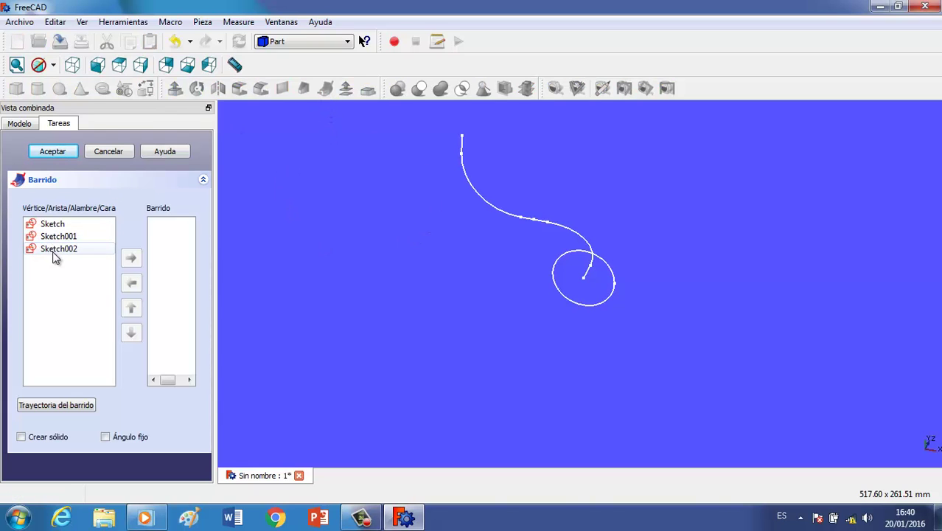
left_click(63, 253)
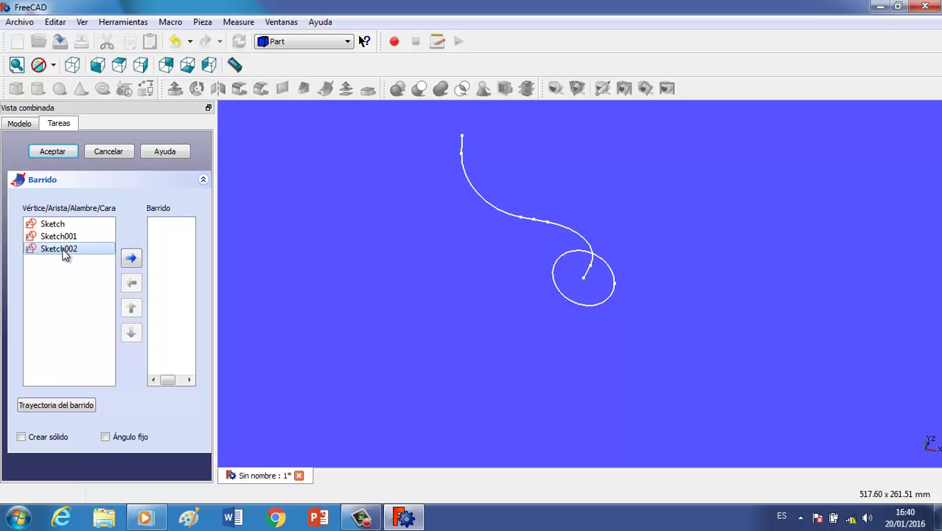
left_click(131, 261)
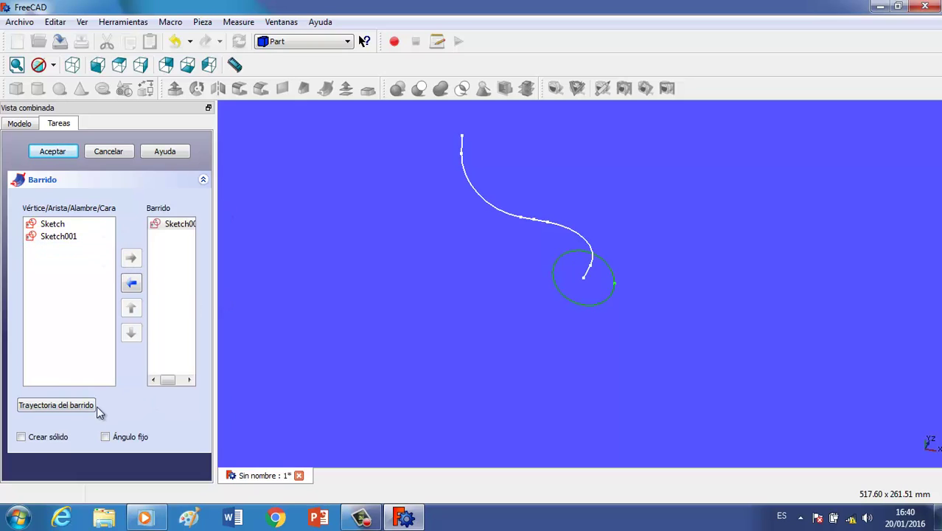
left_click(21, 436)
left_click(63, 405)
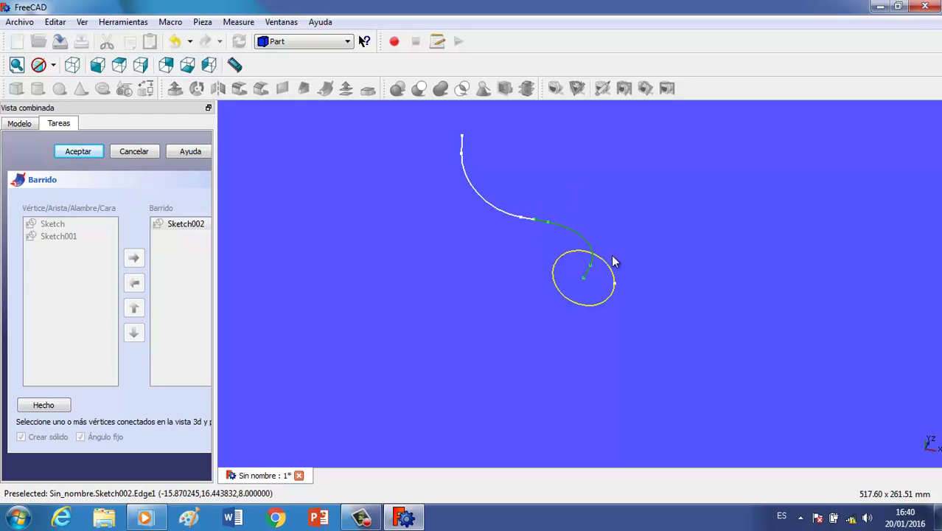
left_click(42, 407)
left_click(53, 151)
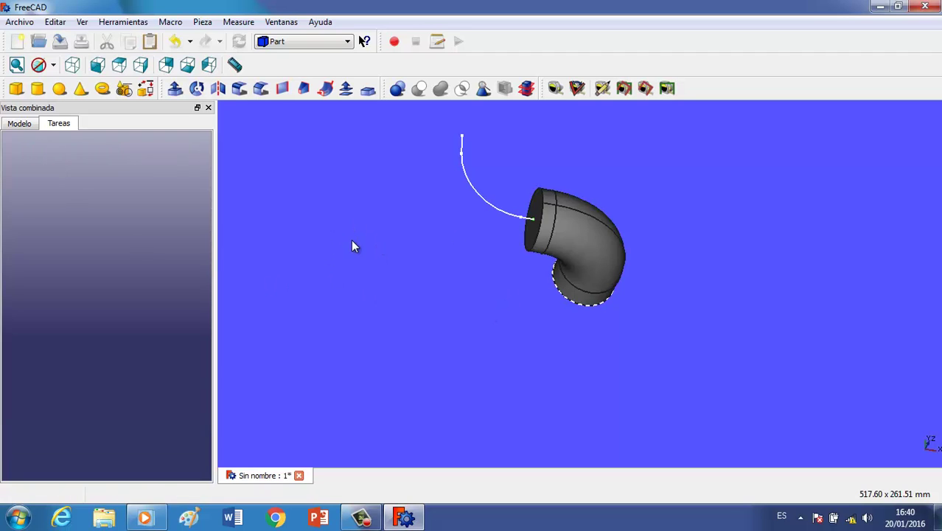
mouse_move(353, 246)
middle_mouse_down()
mouse_move(482, 307)
mouse_move(492, 269)
mouse_move(463, 249)
middle_mouse_up()
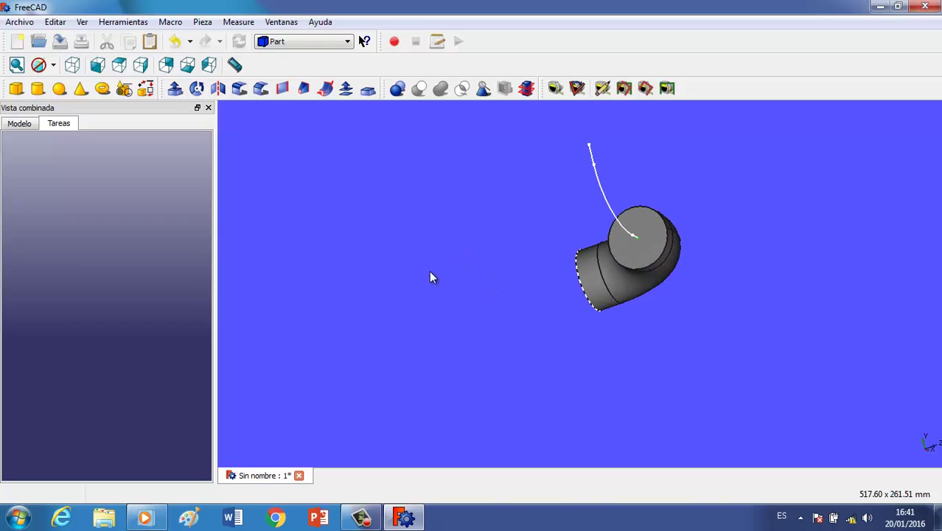
In Part Design, sketch on the pipe's open end face and import its circular edge as external geometry
left_click(343, 42)
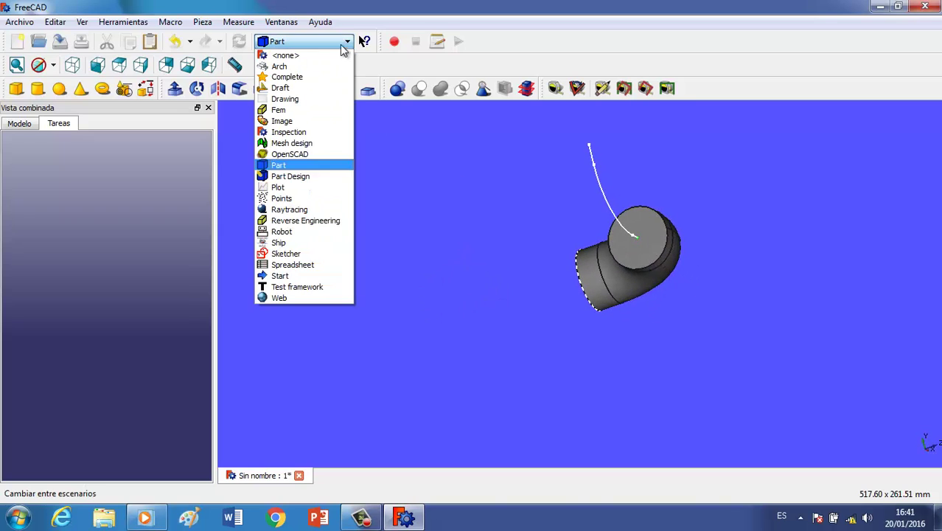
left_click(288, 177)
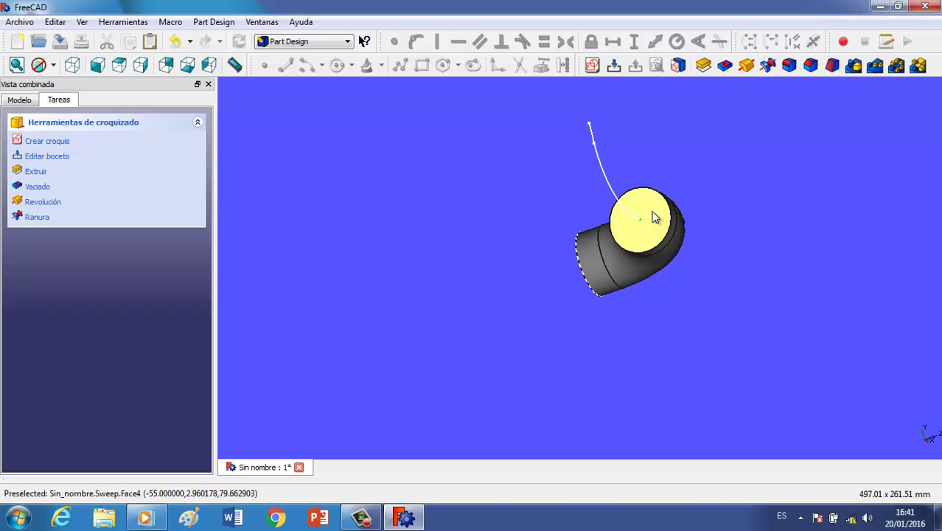
left_click(655, 218)
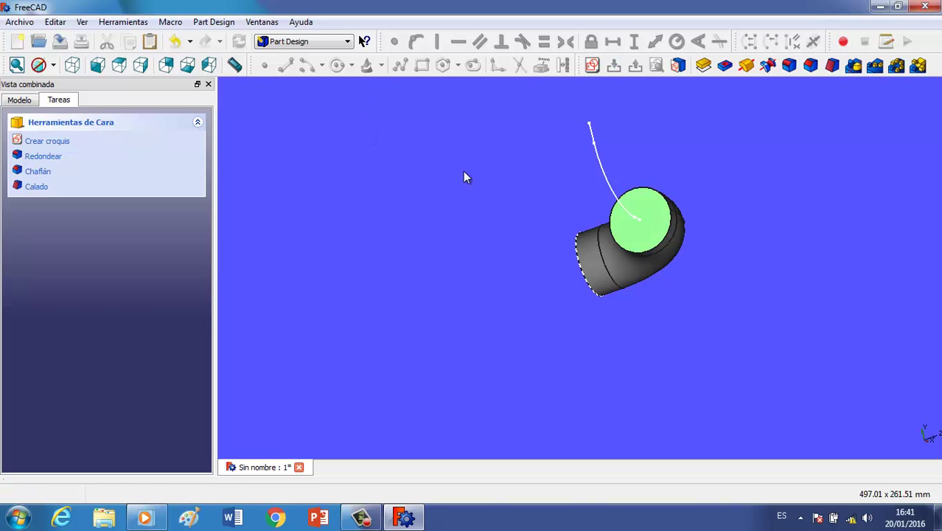
left_click(592, 66)
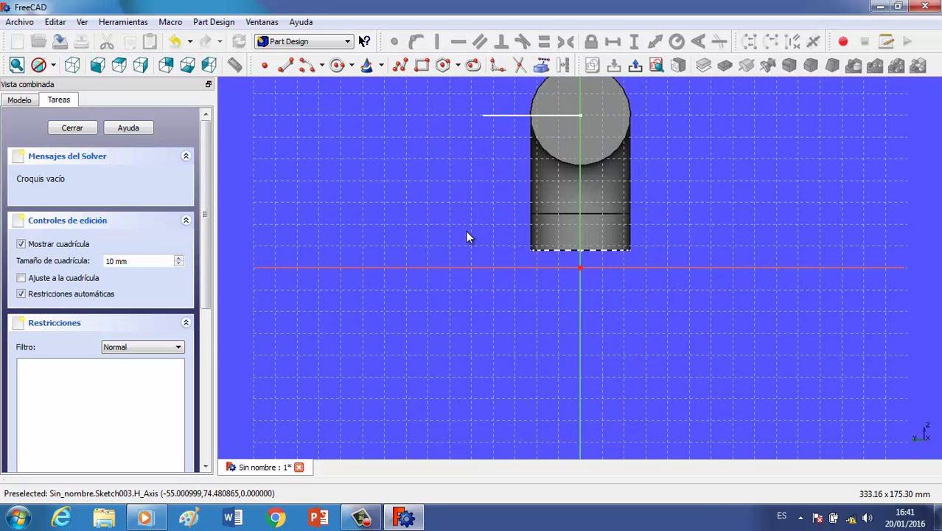
scroll(452, 250, "up", 1)
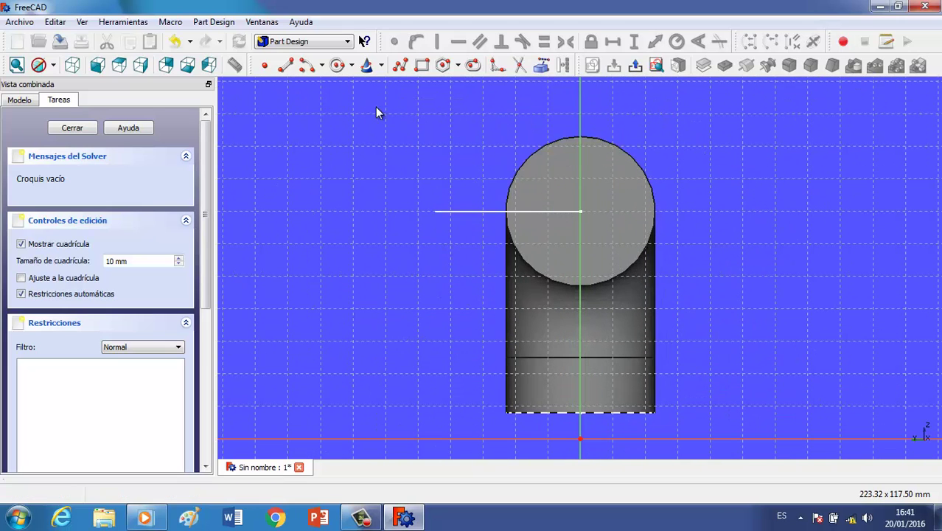
left_click(541, 66)
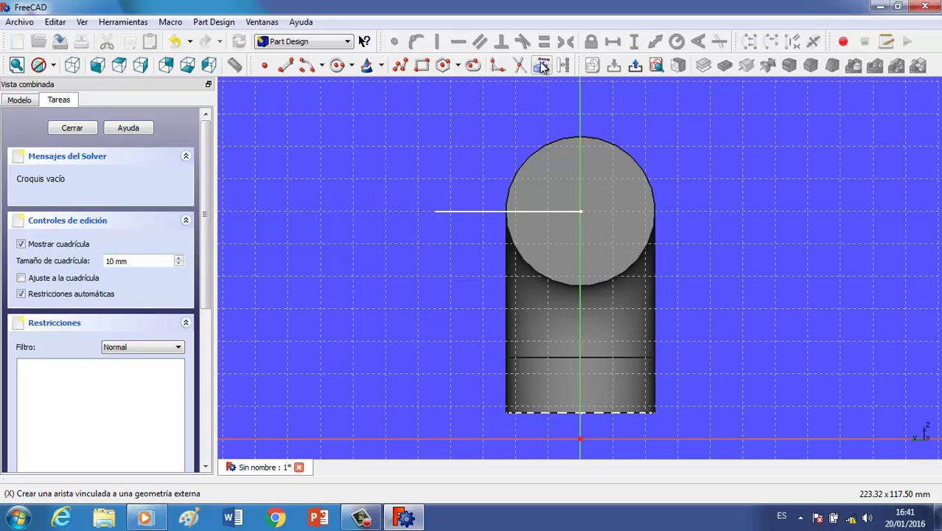
left_click(561, 150)
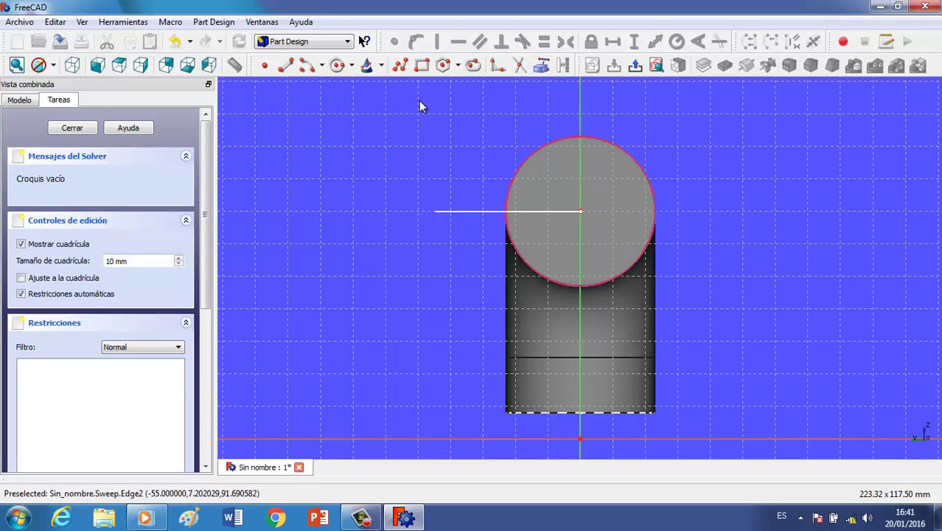
Draw an origin-centred circle constrained to 23 mm radius and close the sketch
left_click(335, 68)
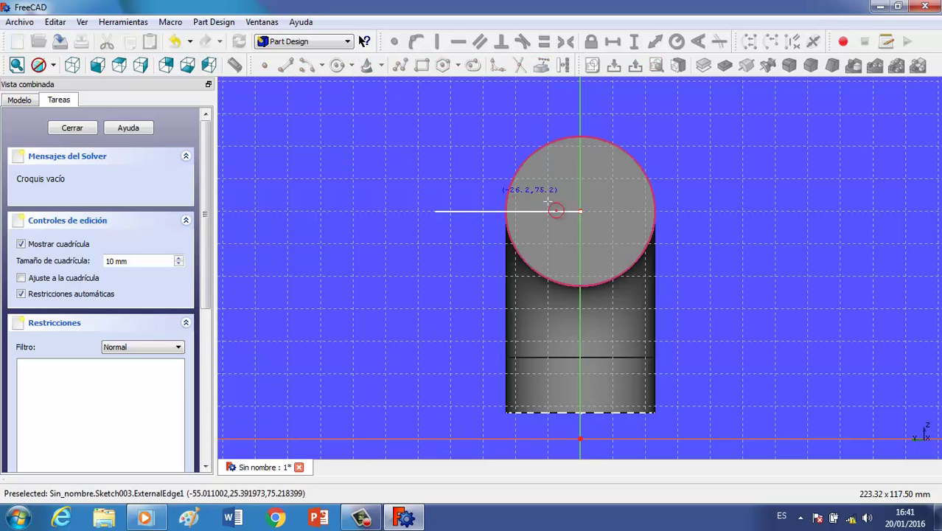
left_click(581, 212)
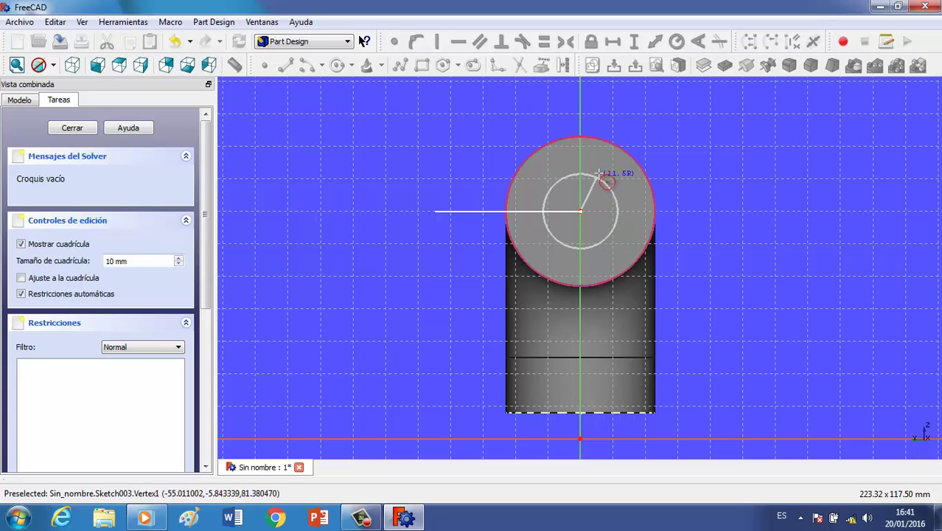
left_click(598, 174)
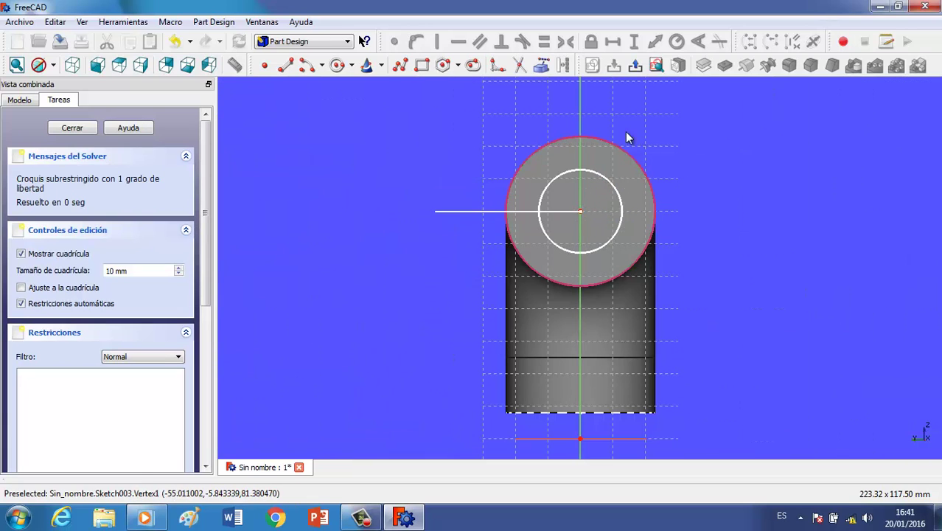
left_click(609, 186)
left_click(677, 42)
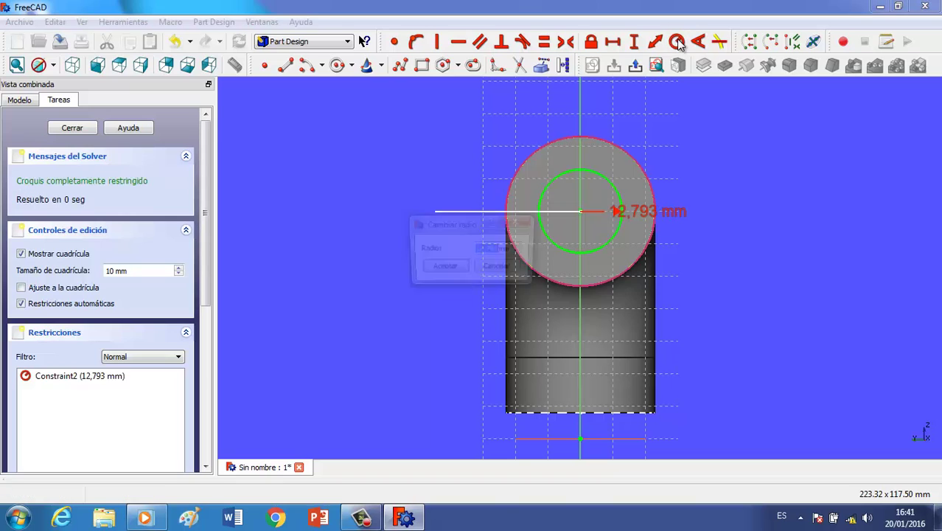
type("23")
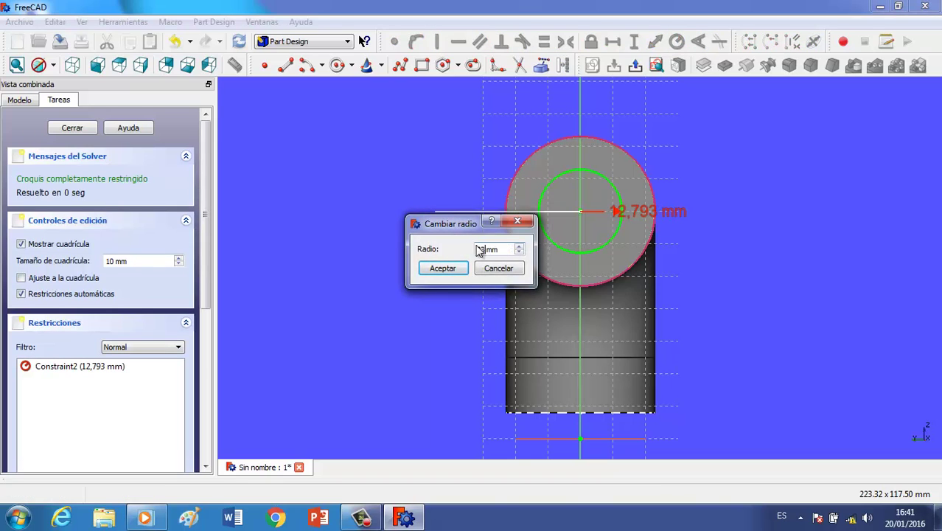
left_click(444, 269)
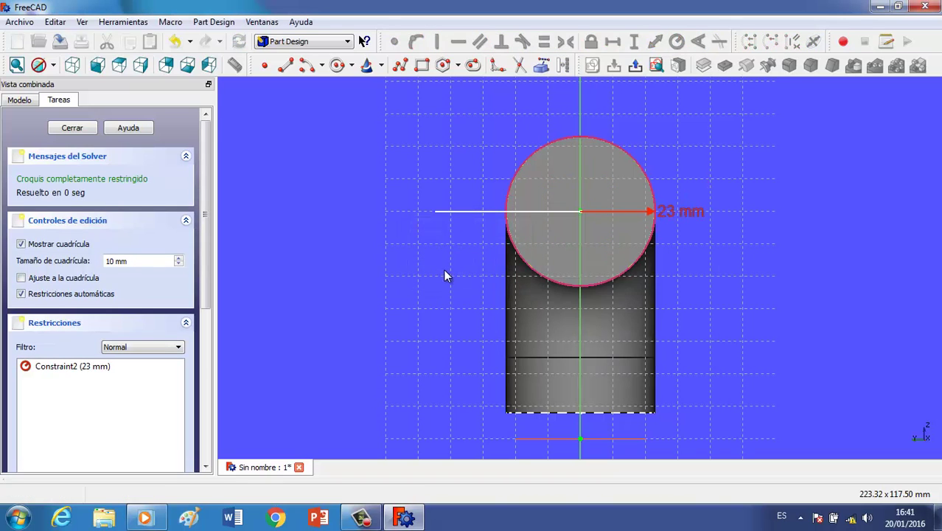
left_click(74, 127)
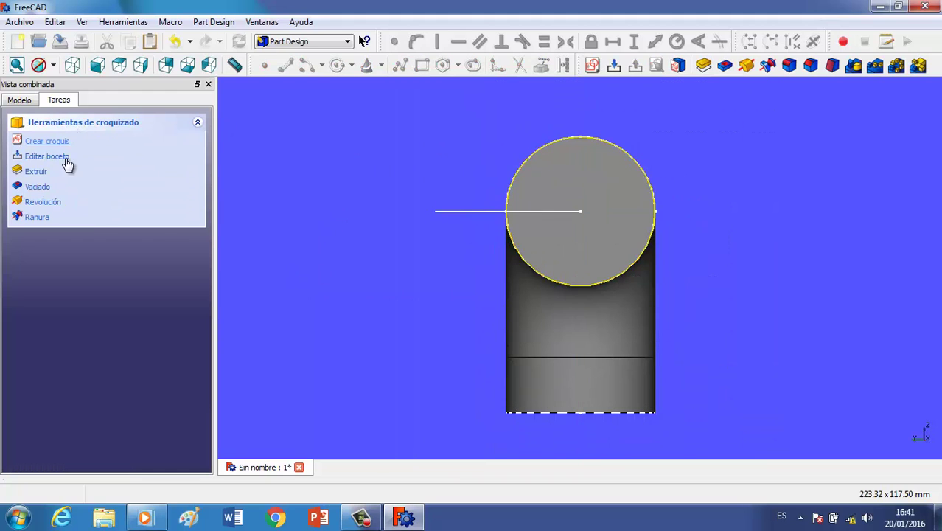
In the Part workbench, sweep Sketch003 along the curved arc to add a second bend
left_click(346, 41)
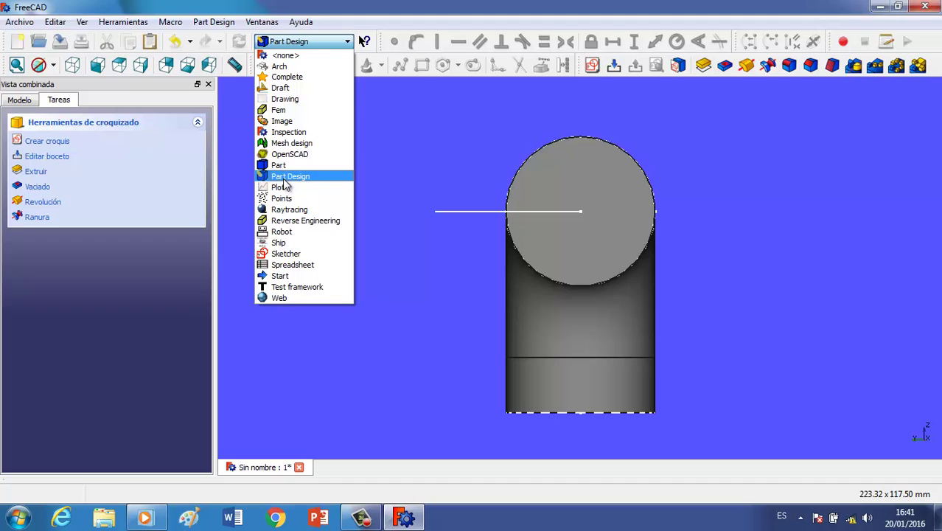
left_click(280, 165)
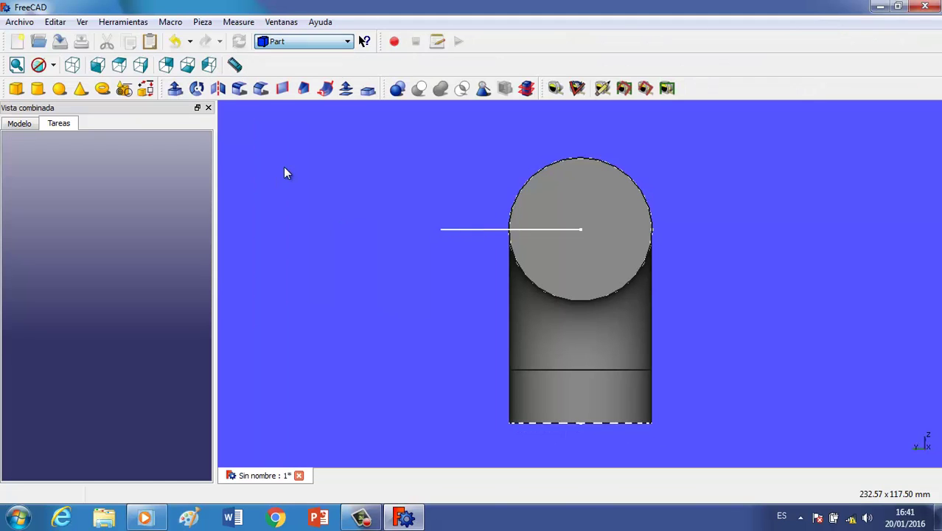
middle_click_drag(329, 275, 429, 286)
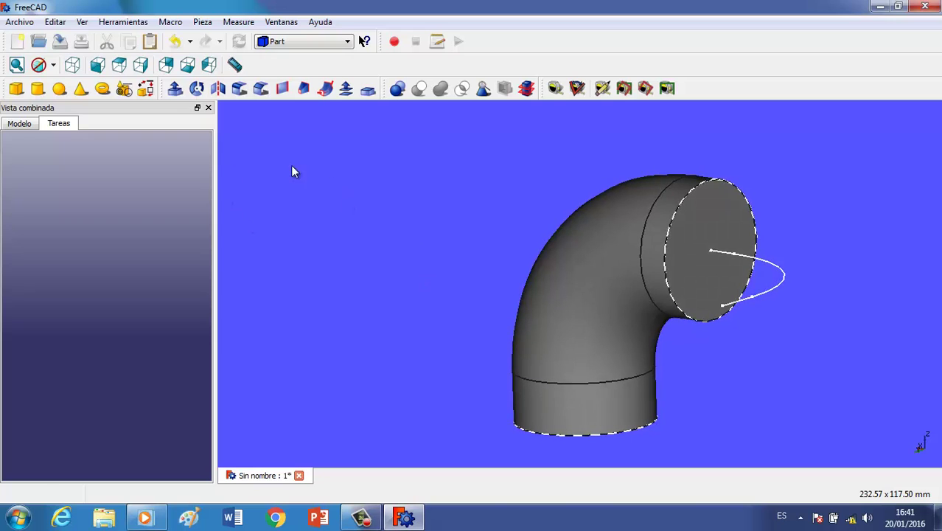
left_click(326, 89)
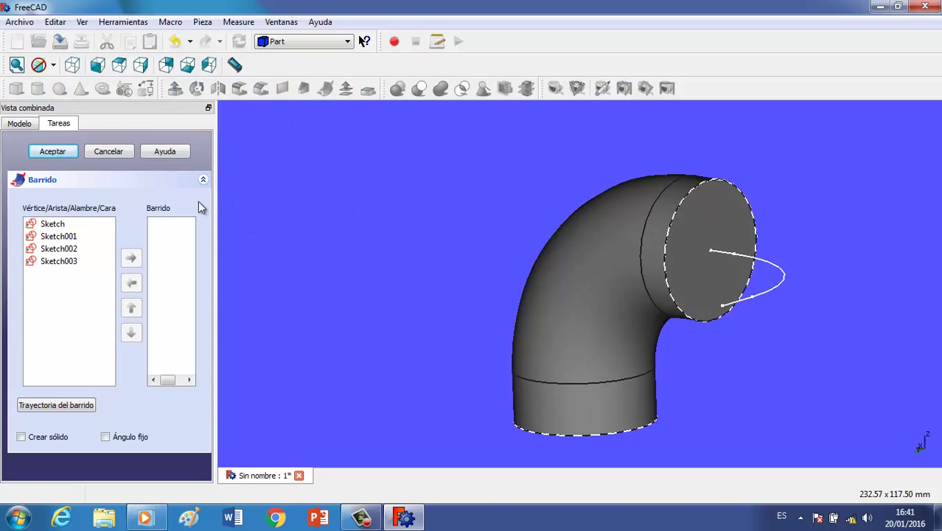
left_click(60, 262)
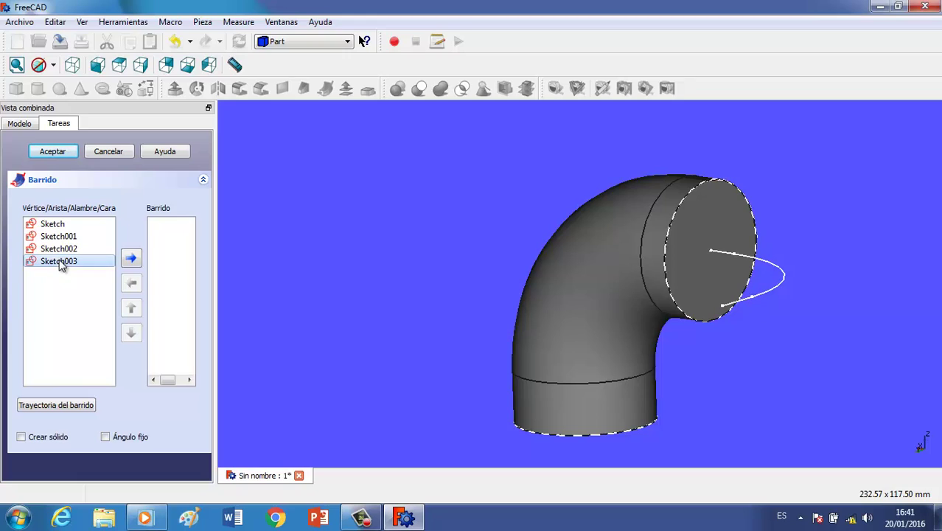
left_click(131, 260)
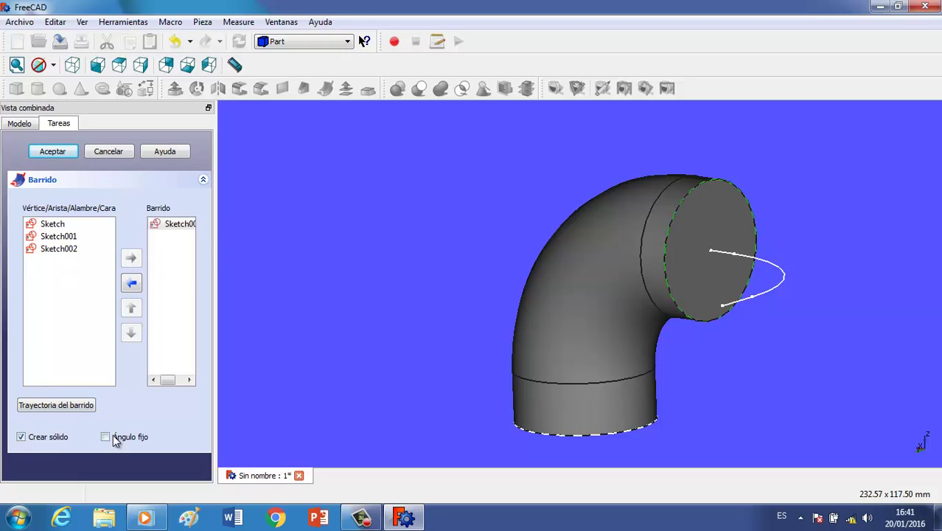
left_click(67, 404)
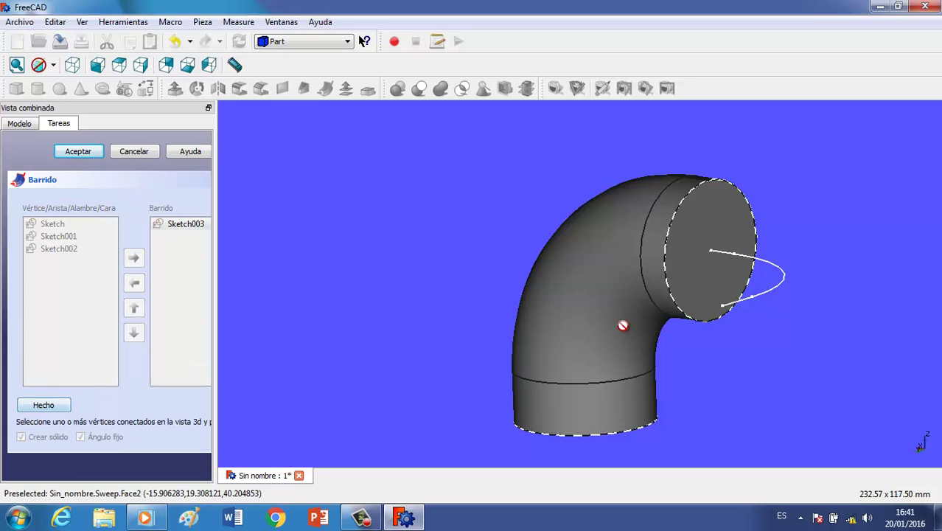
left_click(771, 269)
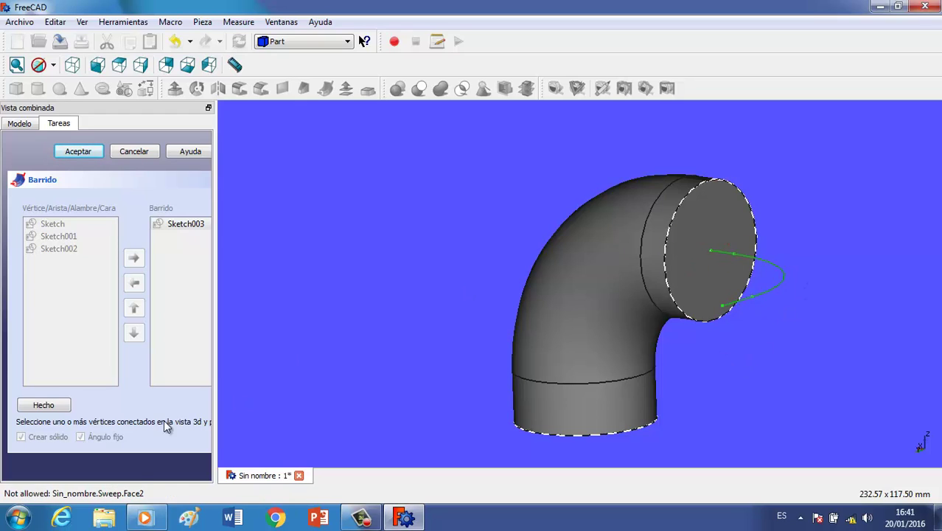
left_click(56, 406)
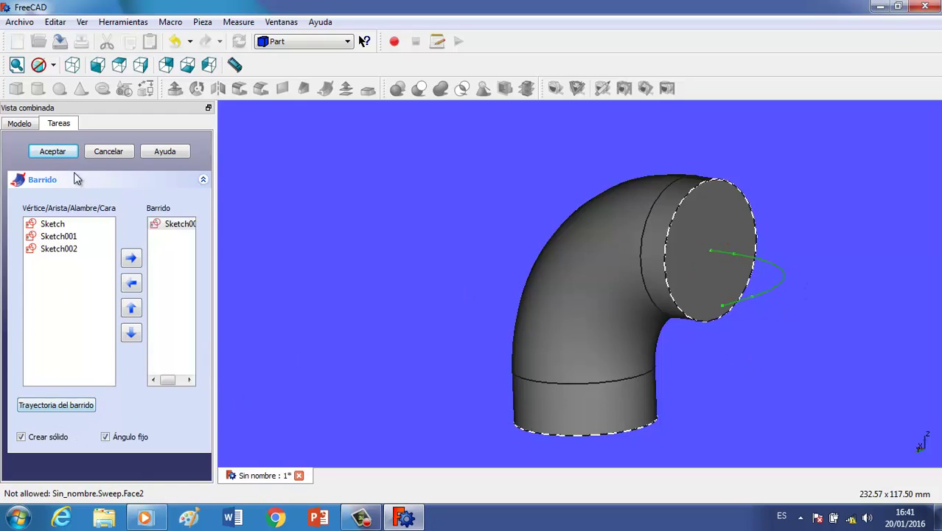
left_click(61, 150)
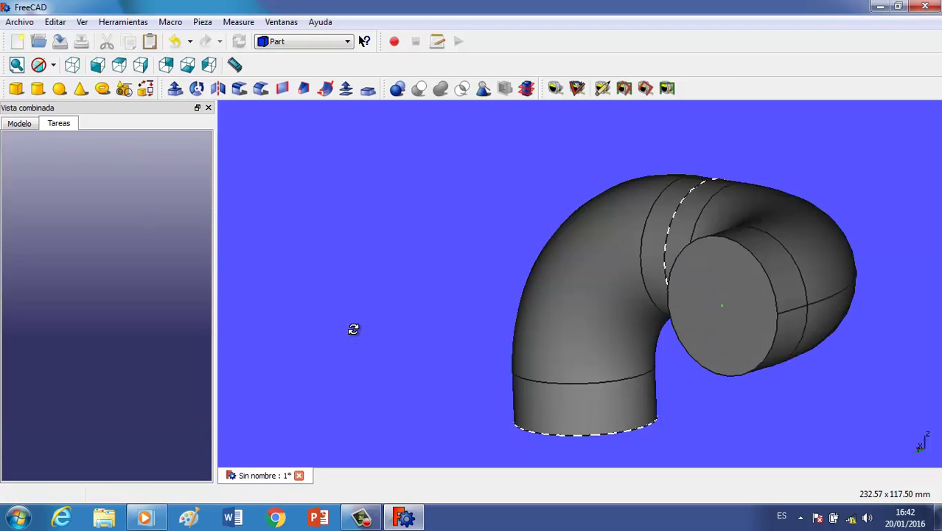
Hide Sketch, Sketch001, Sketch002 and Sketch003, then select Sweep and Sweep001 together in the tree
mouse_move(353, 329)
middle_mouse_down()
mouse_move(406, 217)
mouse_move(392, 294)
mouse_move(404, 222)
mouse_move(397, 274)
mouse_move(393, 254)
middle_mouse_up()
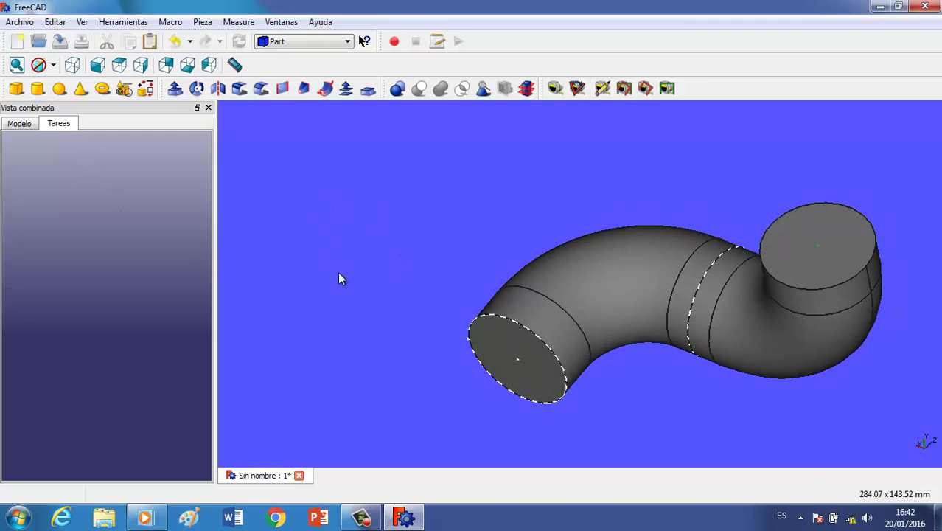
left_click(13, 124)
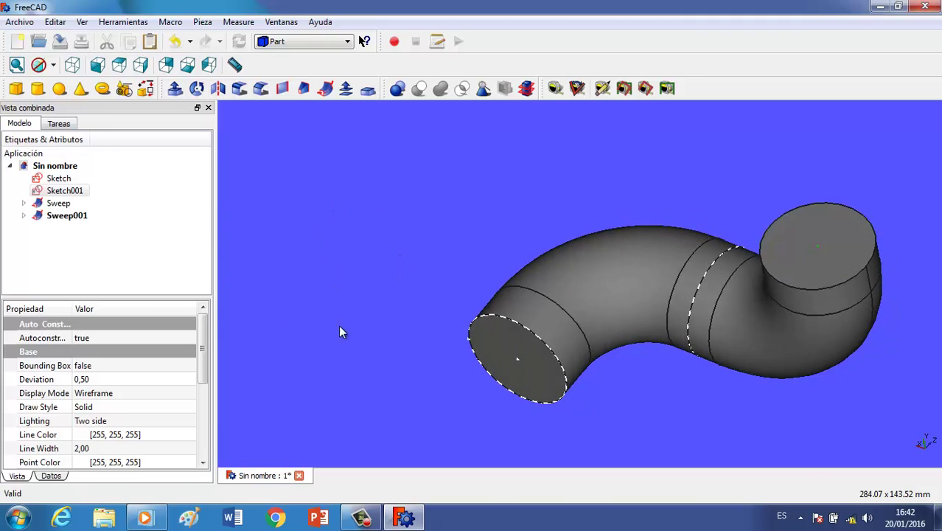
key("space")
left_click(92, 191)
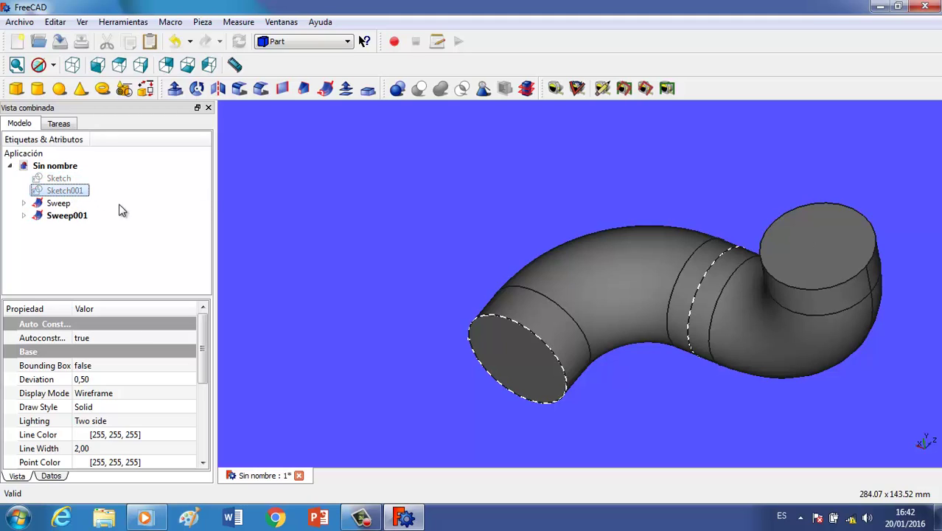
left_click(23, 202)
left_click(79, 215)
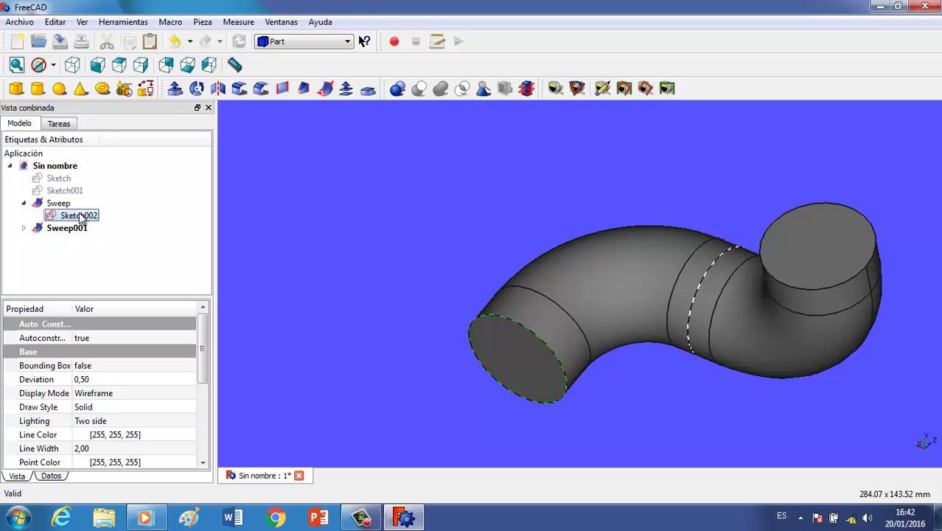
key("space")
left_click(23, 228)
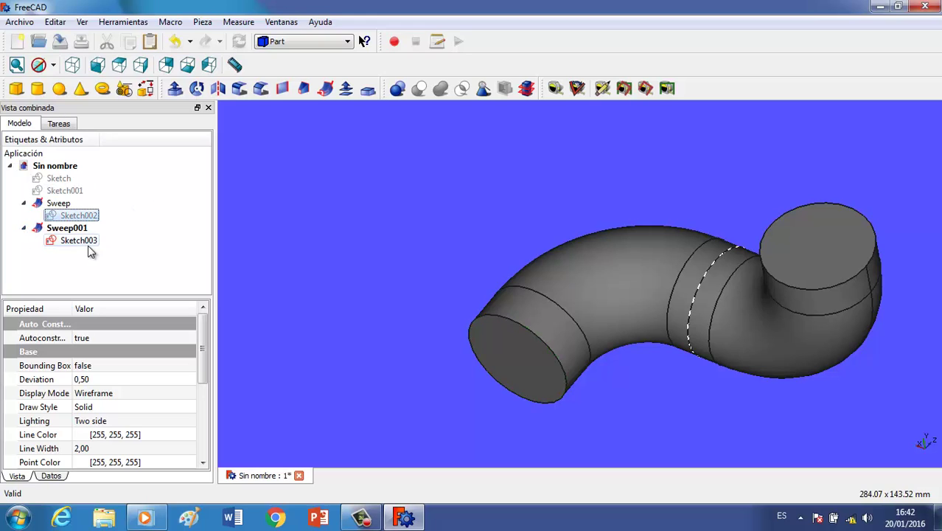
left_click(87, 240)
key("space")
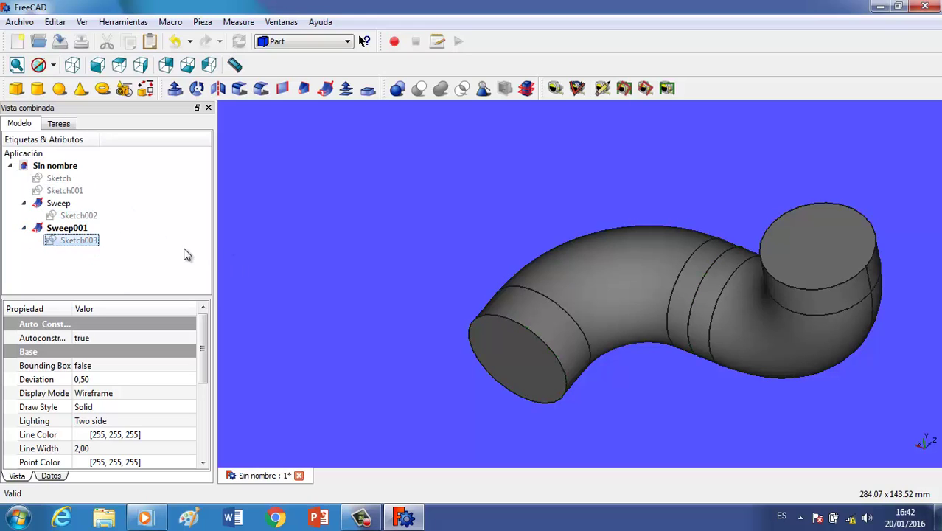
left_click(59, 204)
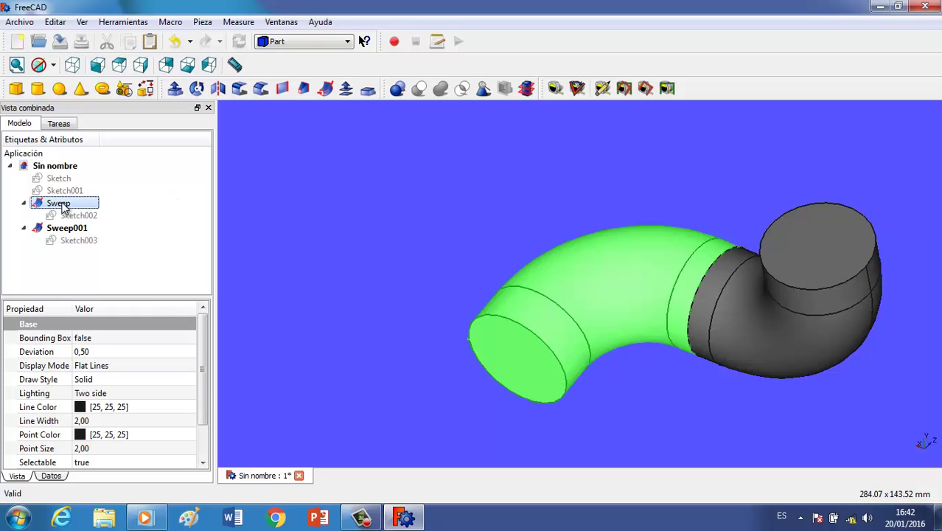
left_click(66, 228, "ctrl")
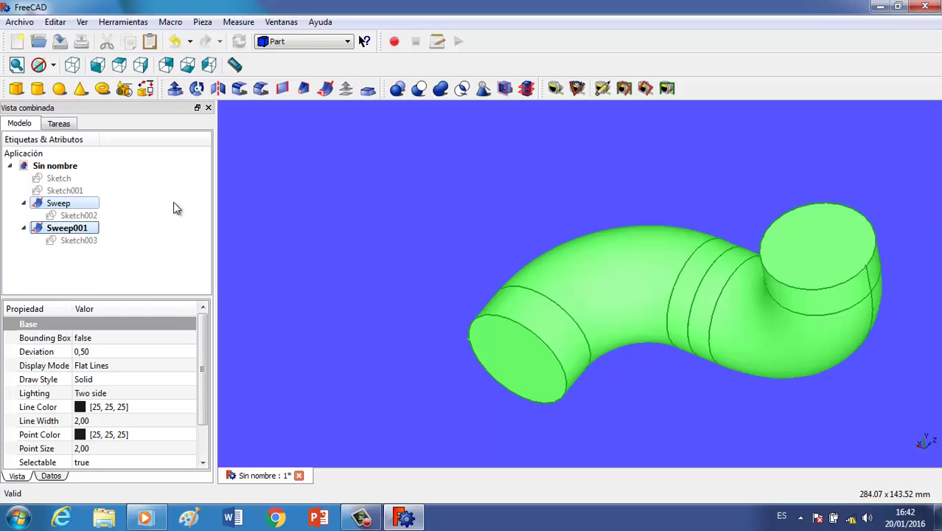
Fuse the two sweeps with Union and copy the Fusion body with its dependencies
left_click(440, 89)
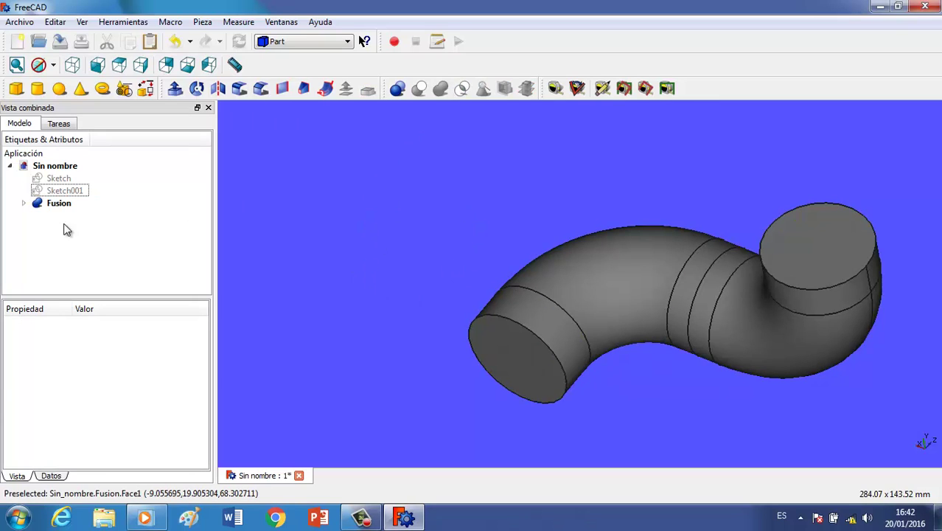
left_click(62, 208)
right_click(59, 210)
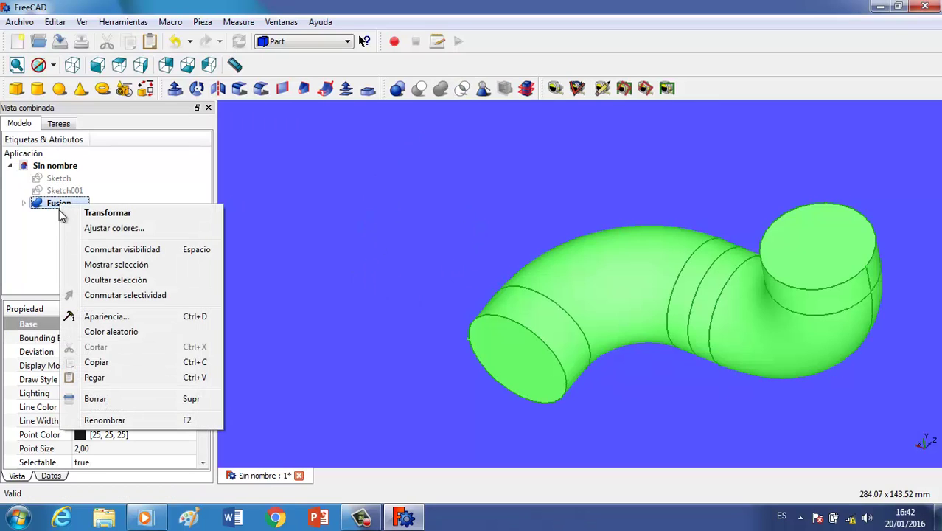
left_click(123, 362)
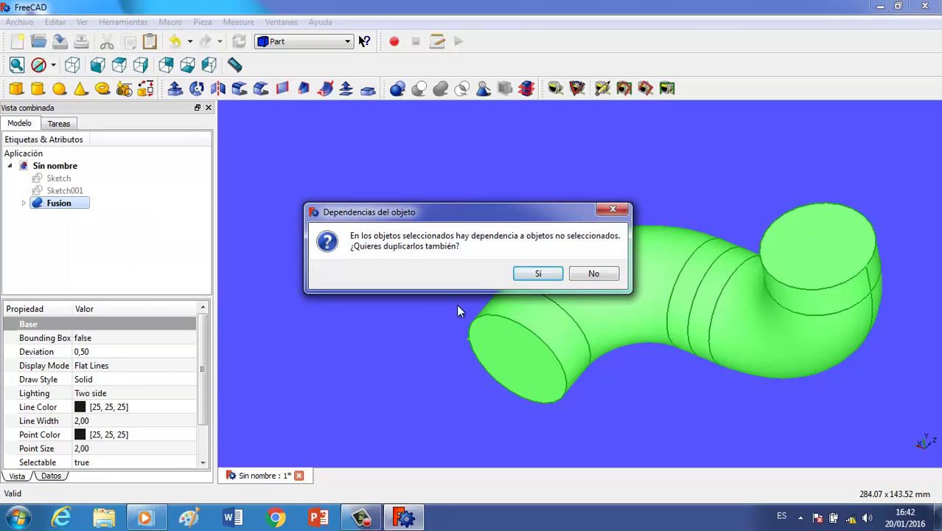
left_click(539, 273)
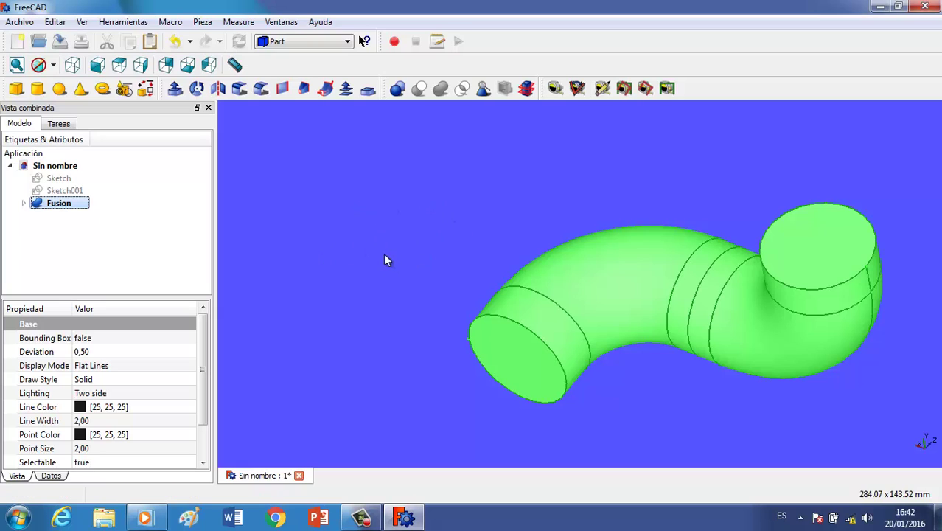
Select the pipe's top end face and start the Thickness operation on it
left_click(376, 273)
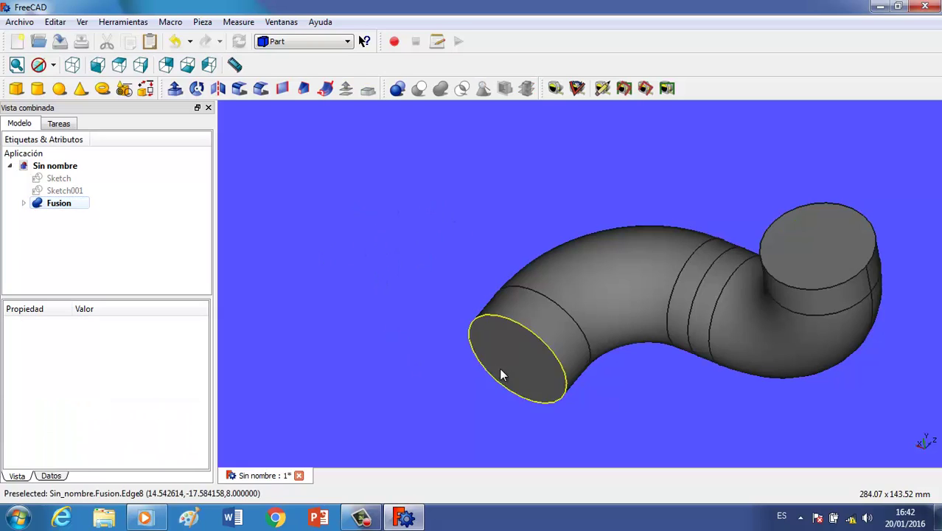
left_click(840, 240)
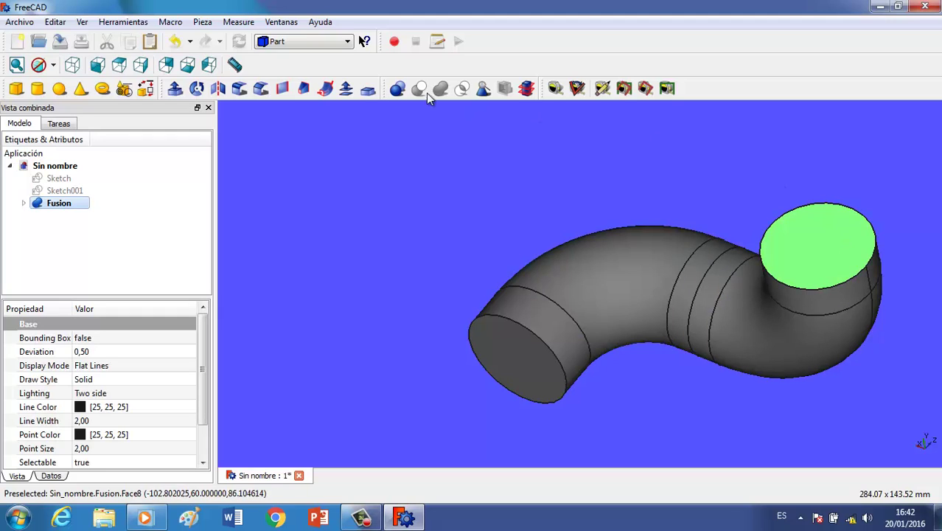
left_click(366, 90)
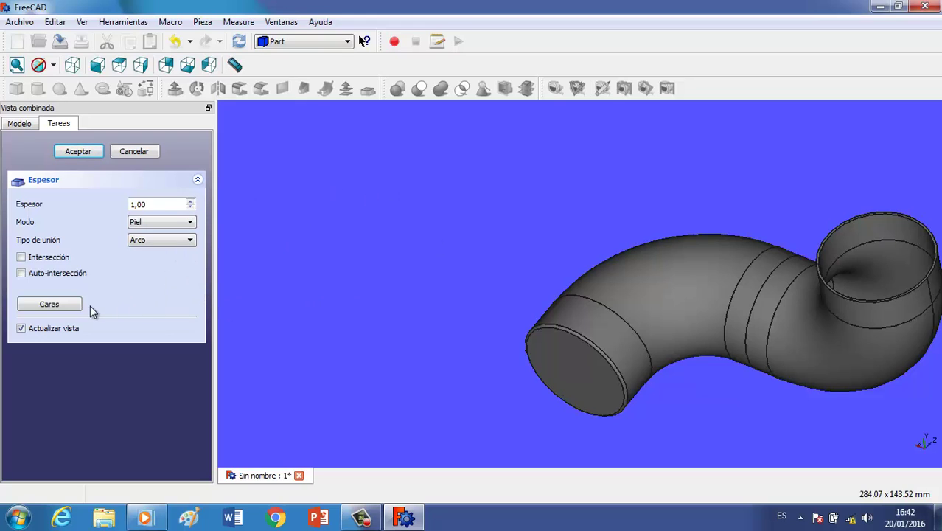
Set the shell thickness to 4 mm with both pipe end faces left open
left_click_drag(155, 206, 105, 204)
type("4")
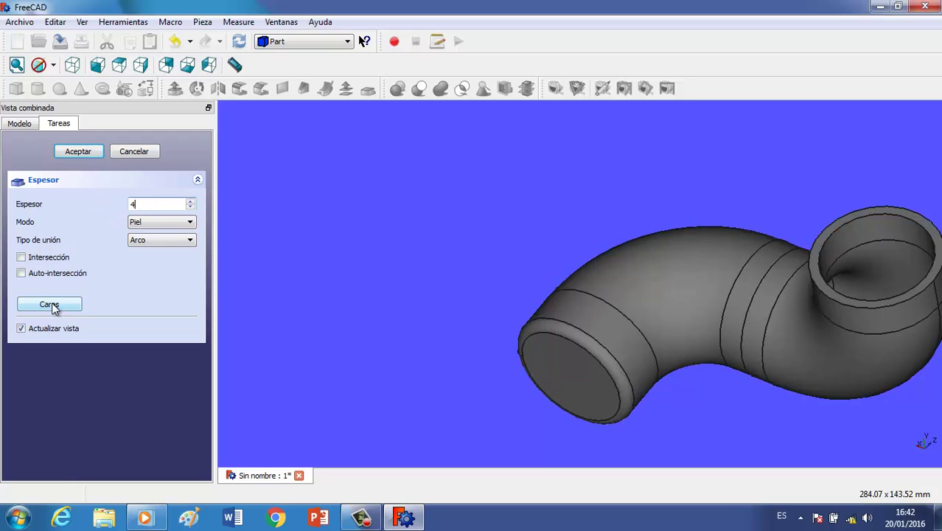
left_click(51, 306)
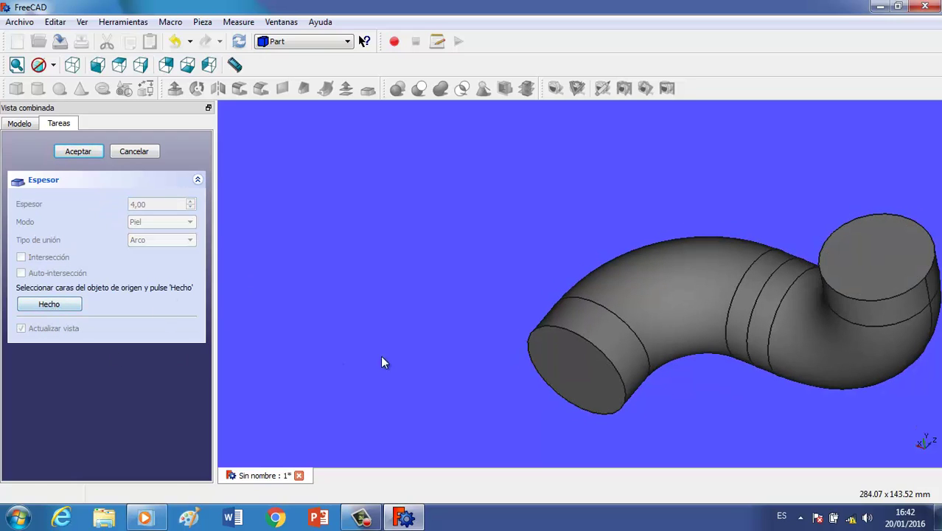
left_click(875, 251)
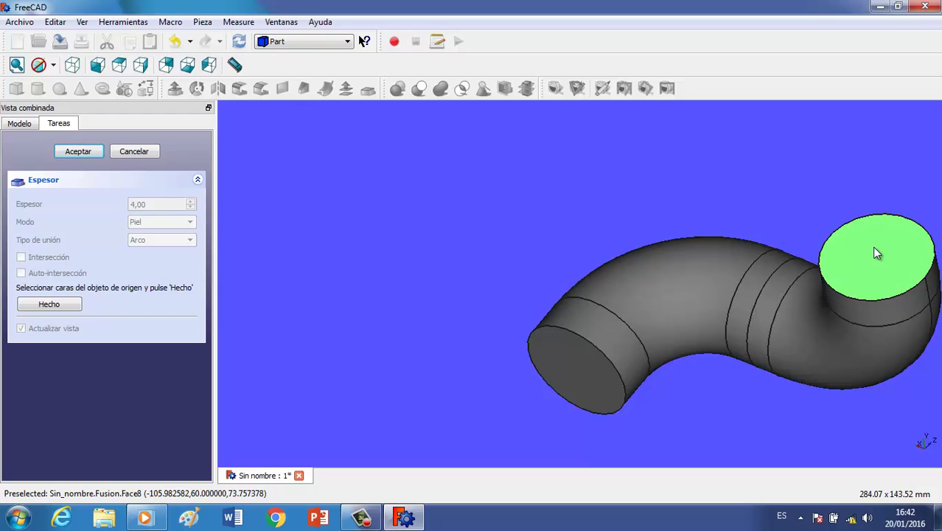
left_click(569, 367)
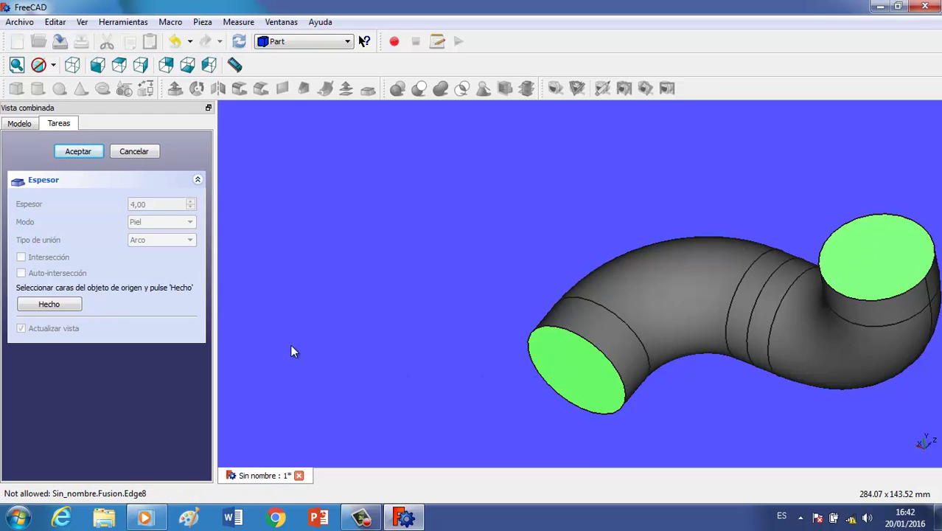
left_click(46, 305)
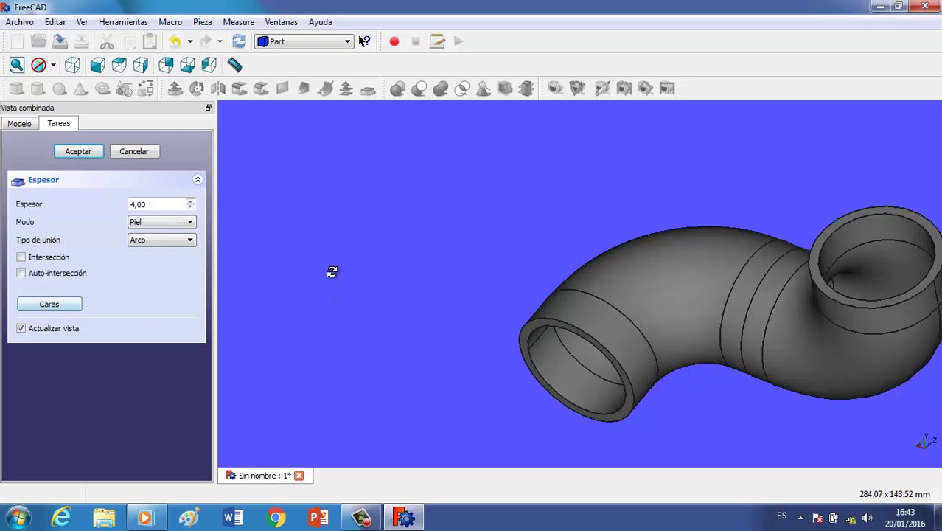
mouse_move(332, 272)
middle_mouse_down()
mouse_move(358, 332)
mouse_move(459, 218)
mouse_move(436, 286)
middle_mouse_up()
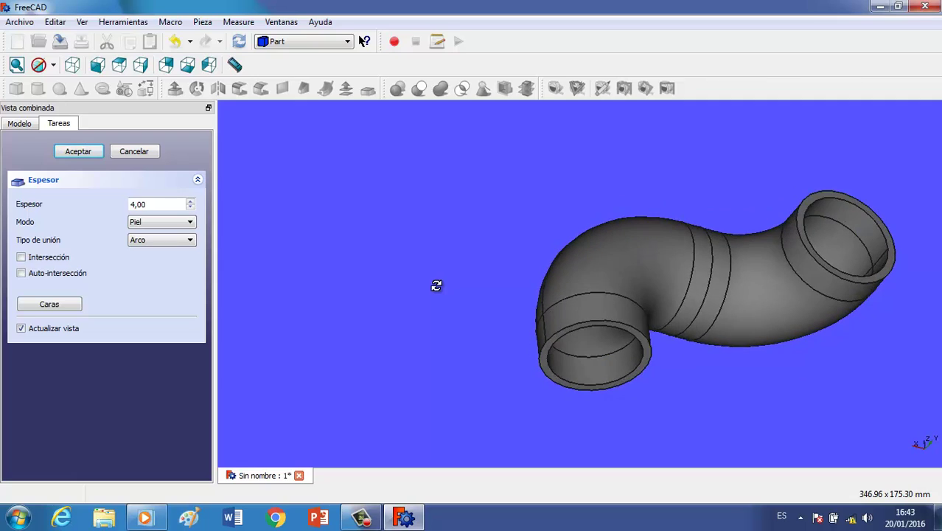
scroll(434, 284, "down", 1)
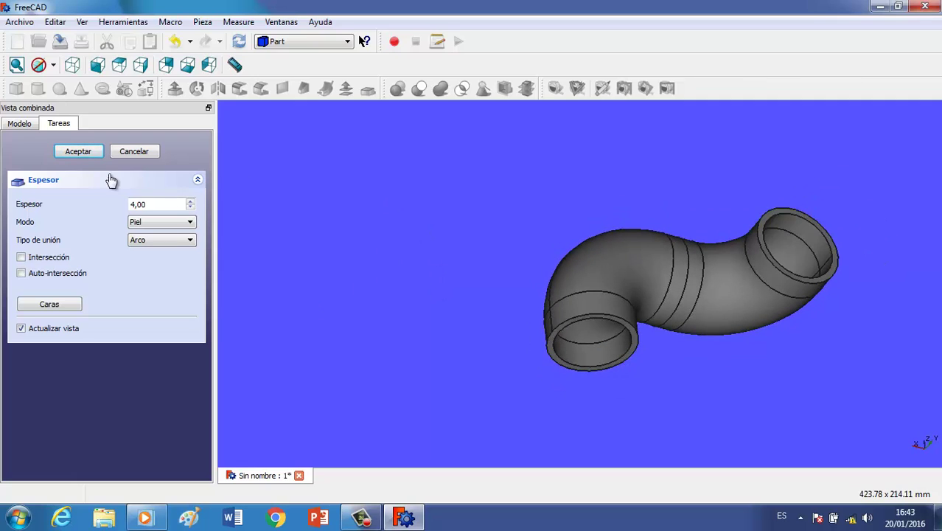
Accept the 4 mm thickness and orbit the view to face the hollow end
left_click(81, 152)
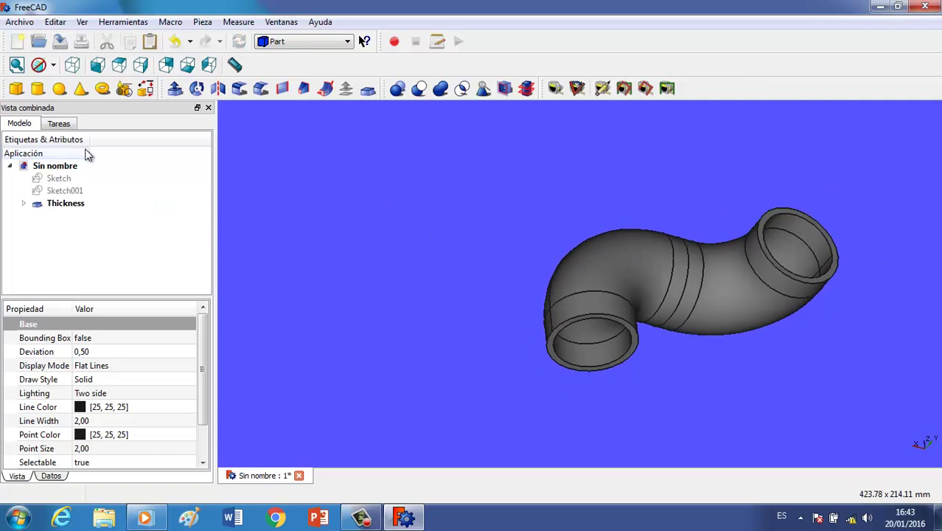
mouse_move(486, 272)
middle_mouse_down()
mouse_move(409, 296)
mouse_move(459, 219)
mouse_move(434, 269)
mouse_move(447, 236)
middle_mouse_up()
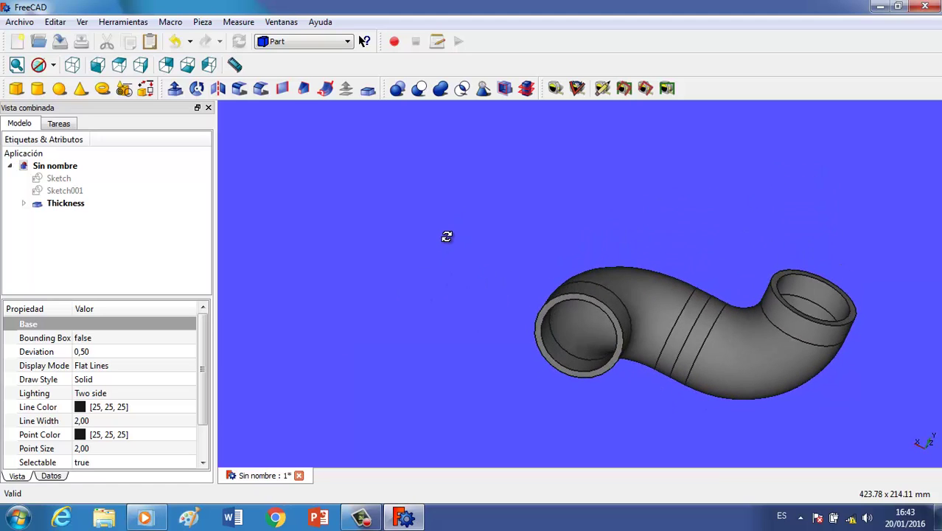
scroll(474, 215, "up", 1)
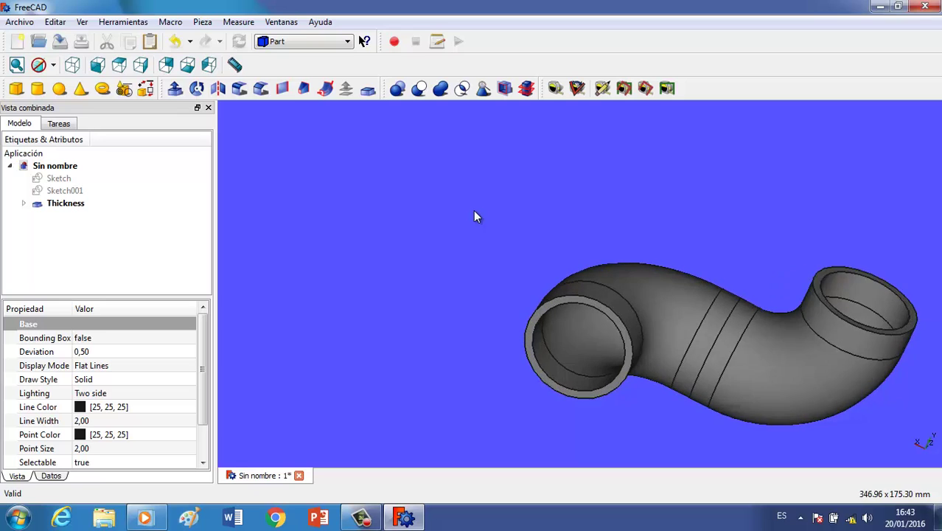
scroll(473, 215, "up", 1)
Switch to Part Design and start a new sketch on the pipe-end ring face
left_click(346, 41)
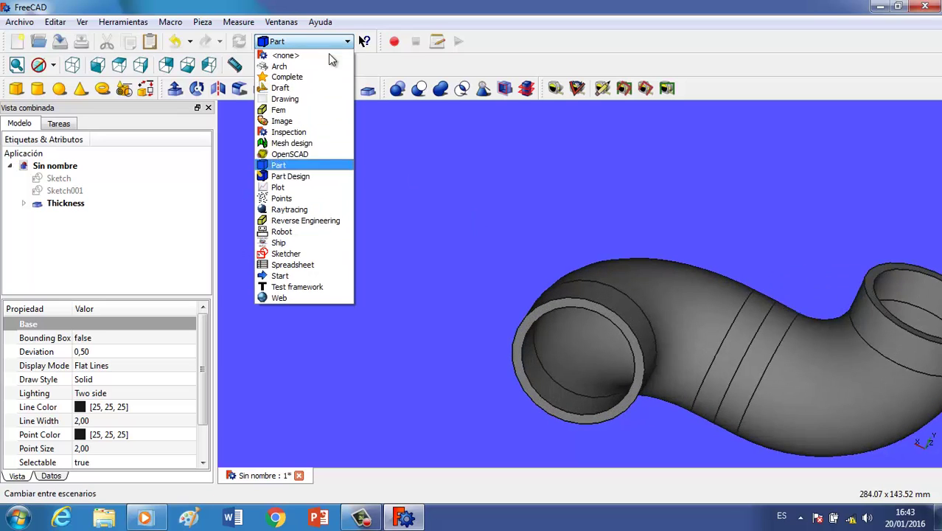
left_click(286, 175)
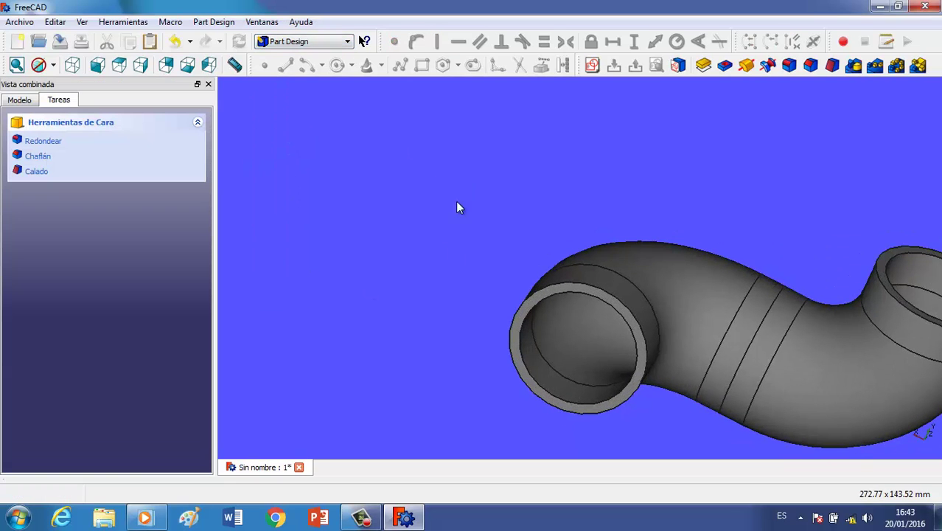
left_click(536, 297)
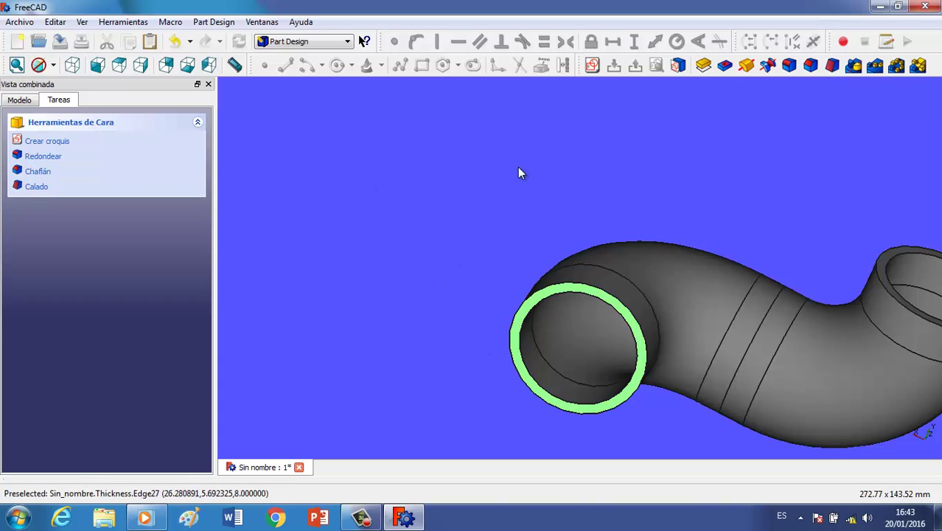
left_click(590, 66)
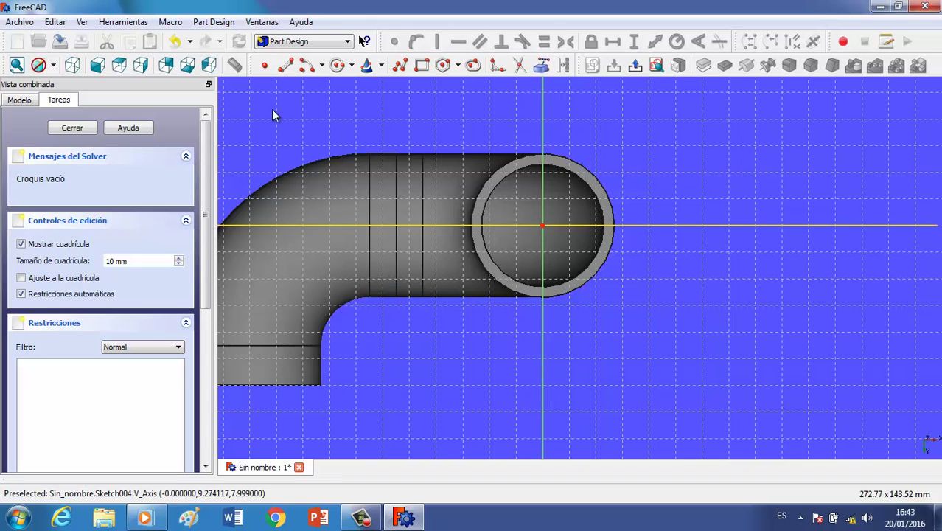
Draw two concentric circles on the sketch origin, a large outer and a smaller inner one
left_click(337, 65)
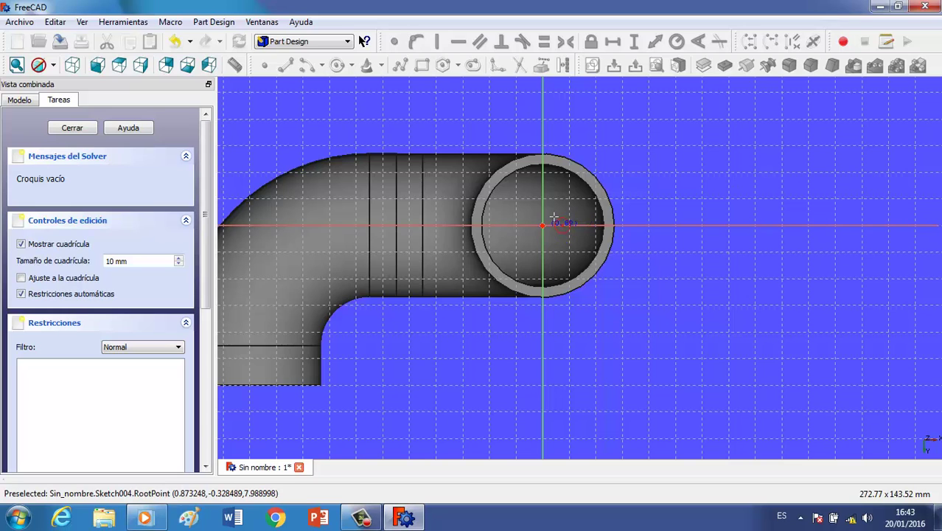
left_click(542, 226)
left_click(637, 164)
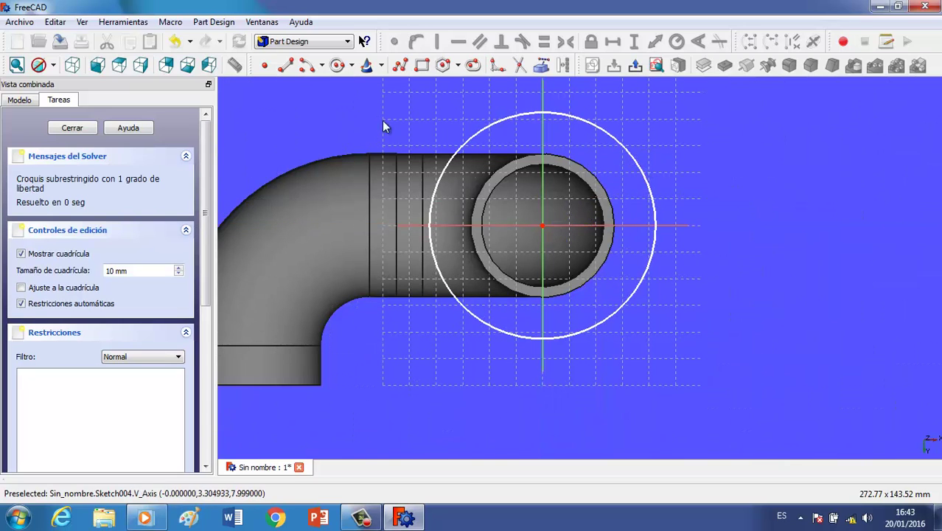
left_click(337, 64)
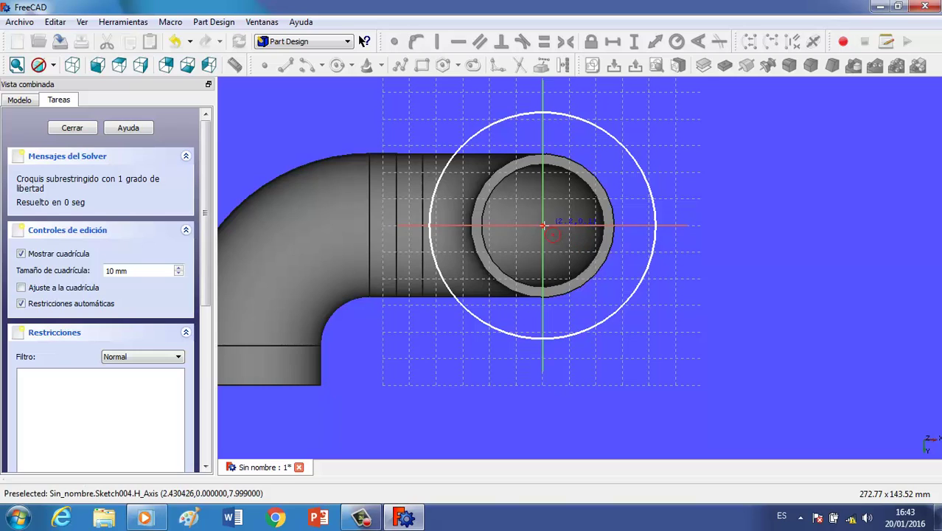
left_click(542, 225)
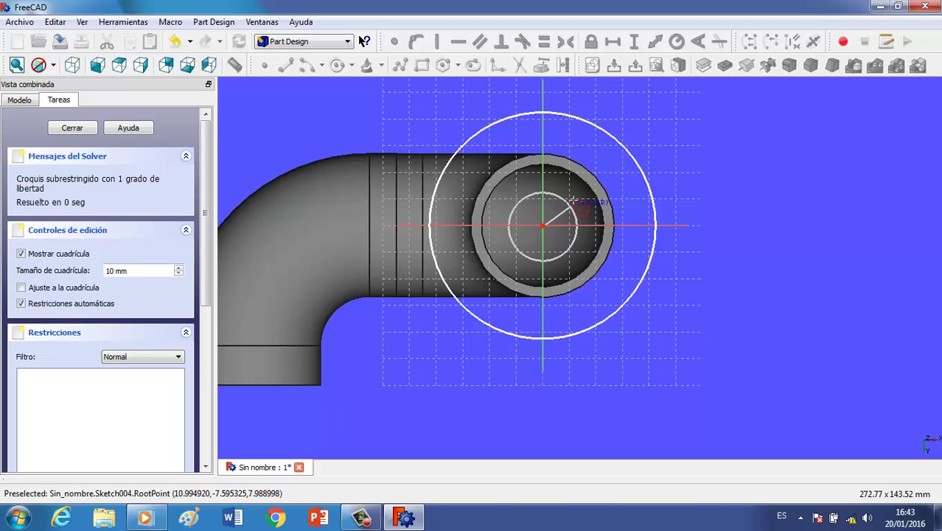
left_click(573, 196)
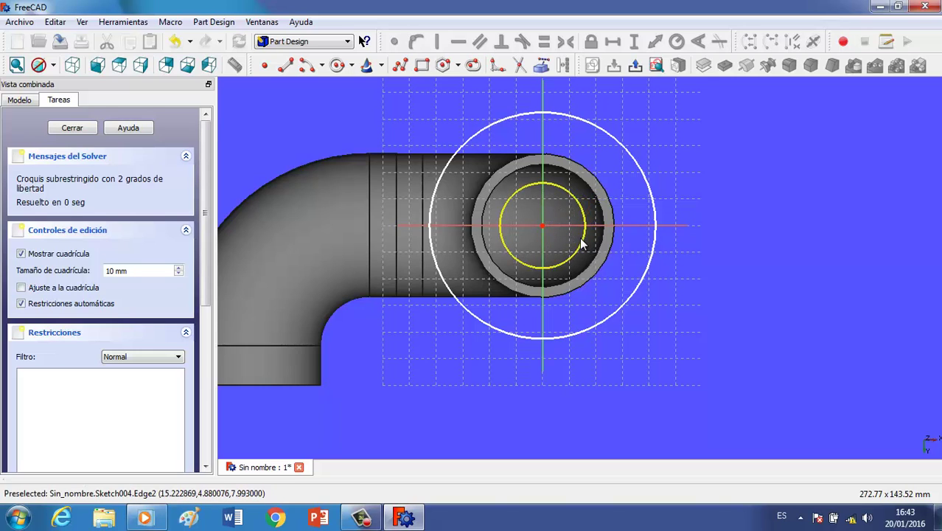
Constrain the inner circle to 23 mm radius and the outer circle to 40 mm
left_click(573, 196)
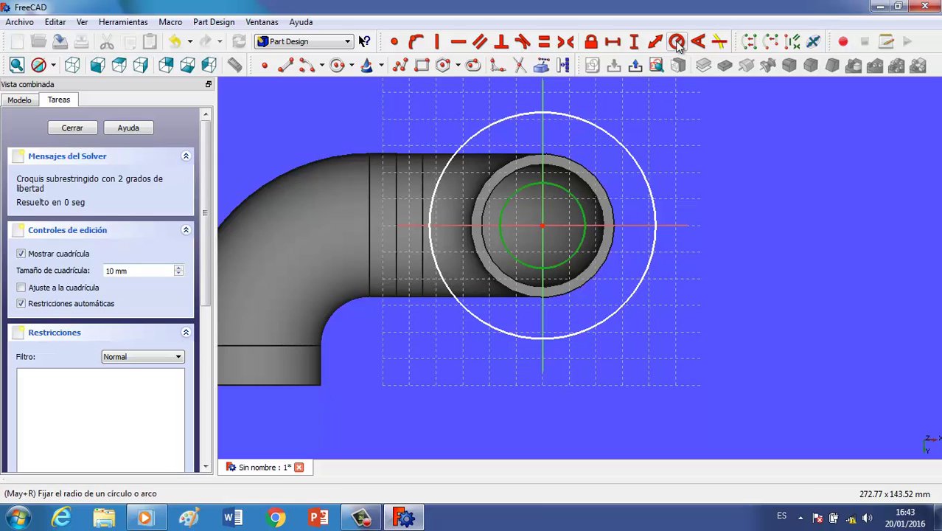
left_click(677, 41)
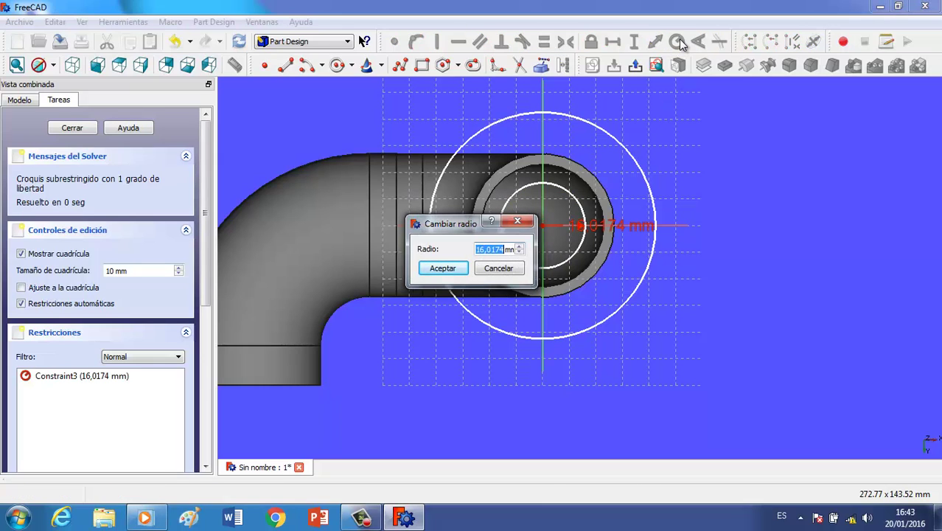
type("23")
left_click(442, 267)
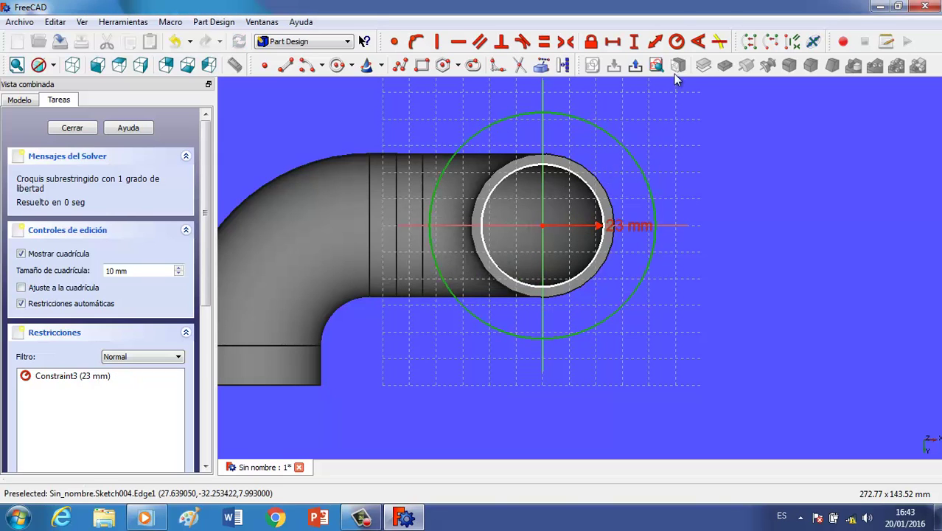
left_click(677, 41)
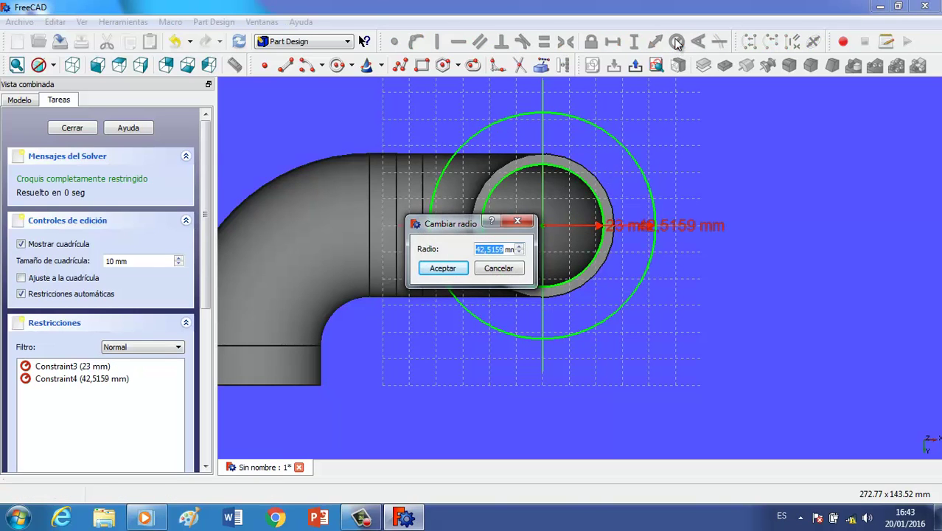
type("40")
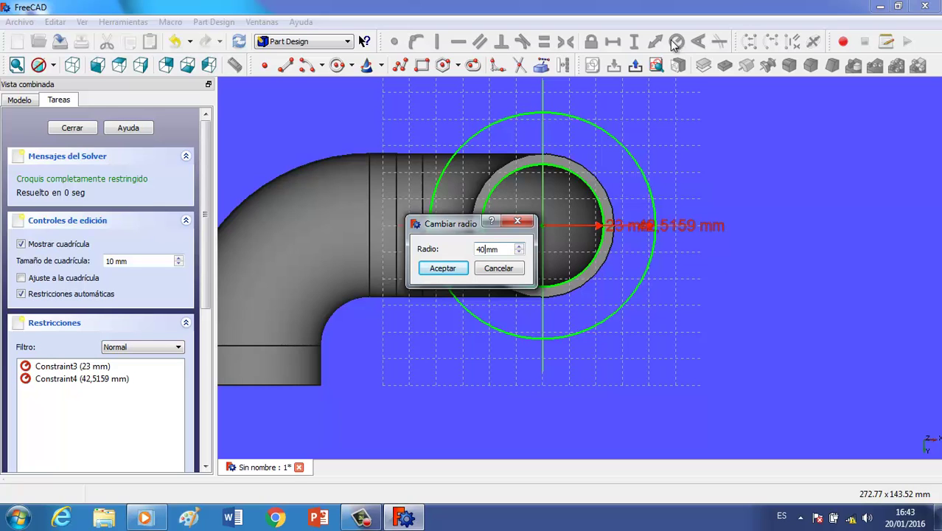
left_click(442, 268)
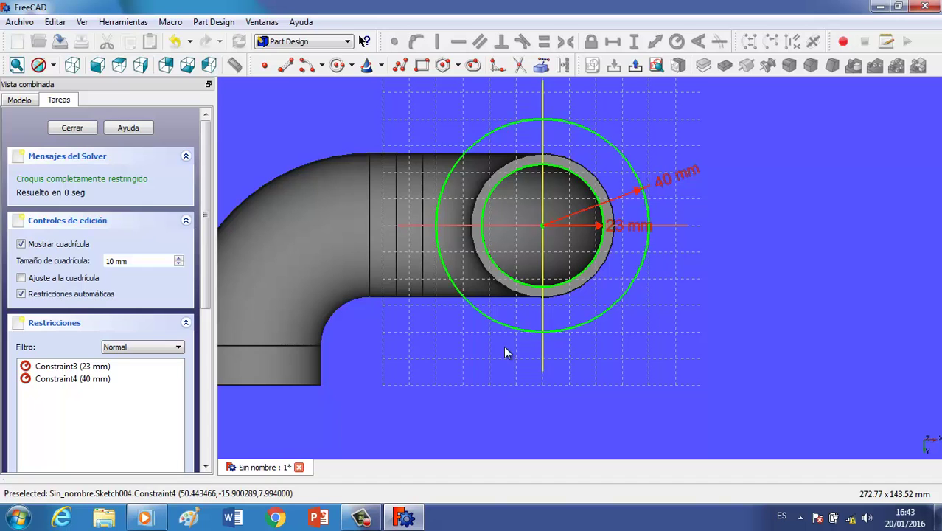
scroll(630, 358, "up", 1)
scroll(632, 362, "up", 1)
mouse_move(637, 370)
middle_mouse_down()
mouse_move(700, 265)
mouse_move(675, 241)
mouse_move(674, 267)
middle_mouse_up()
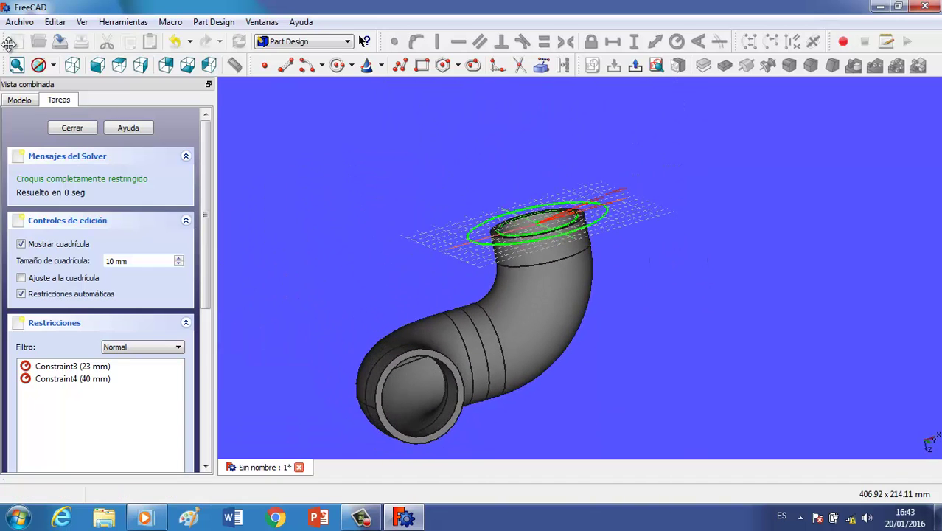
Close the ring sketch and pad it 8 mm long to form the flange
left_click(74, 128)
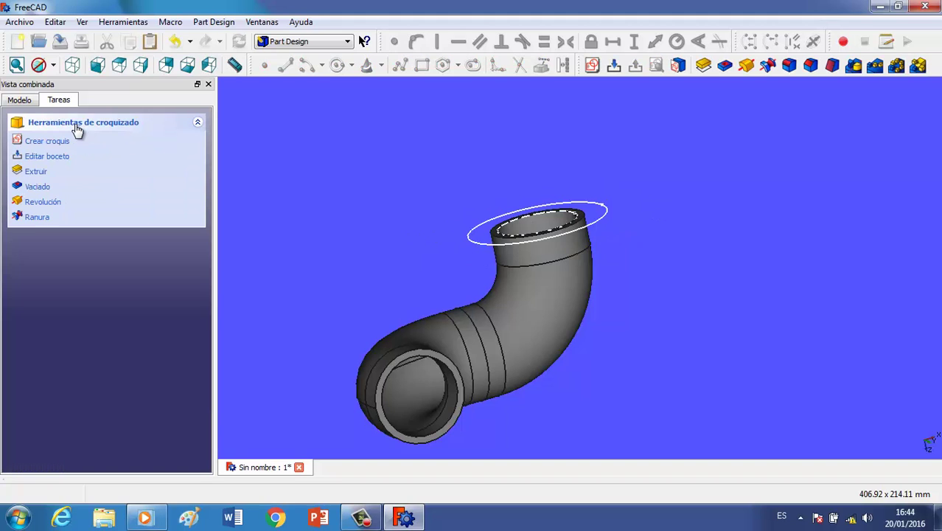
left_click(37, 177)
double_click(118, 204)
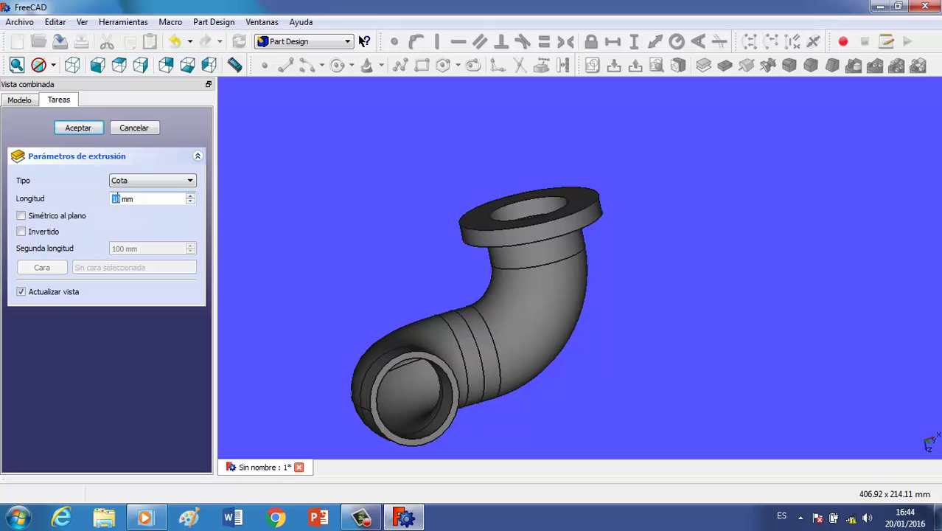
type("8")
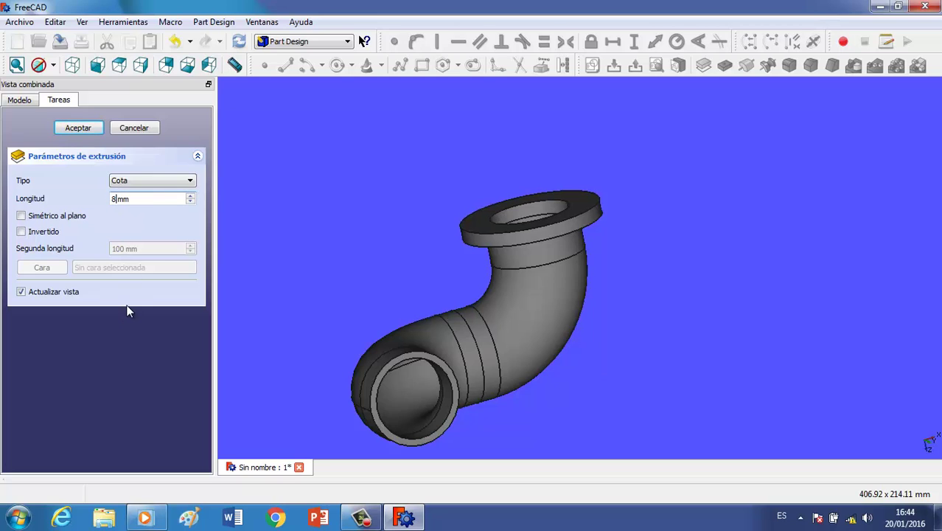
left_click(89, 129)
mouse_move(284, 325)
middle_mouse_down()
mouse_move(440, 317)
mouse_move(318, 266)
middle_mouse_up()
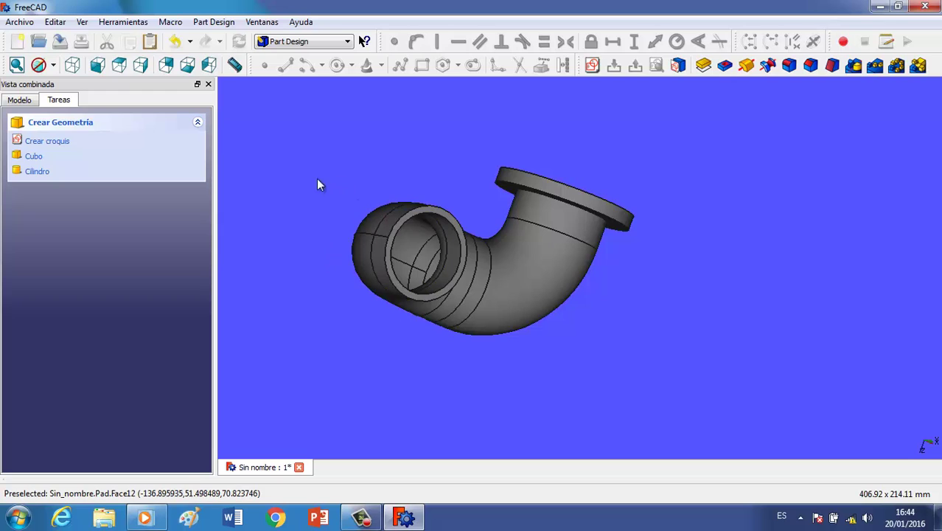
Start a new sketch on the rim face of the other open pipe end
left_click(435, 214)
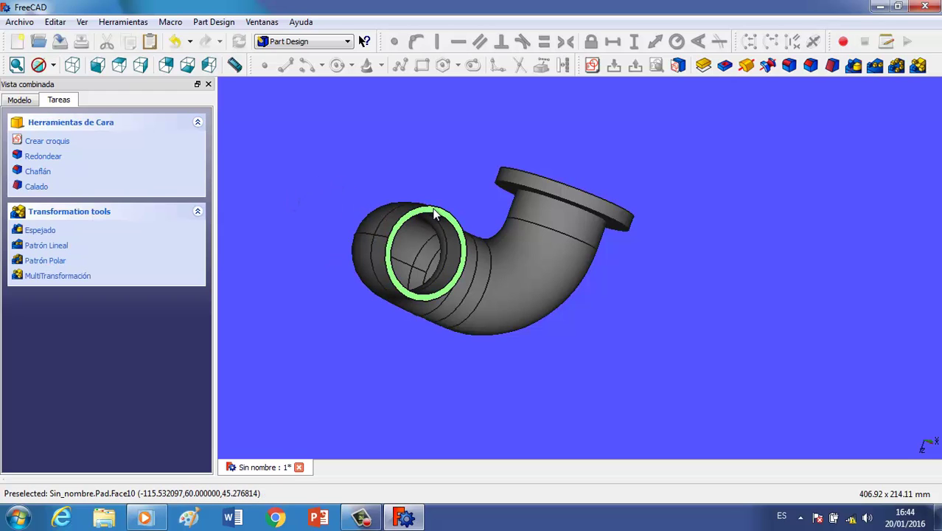
left_click(592, 66)
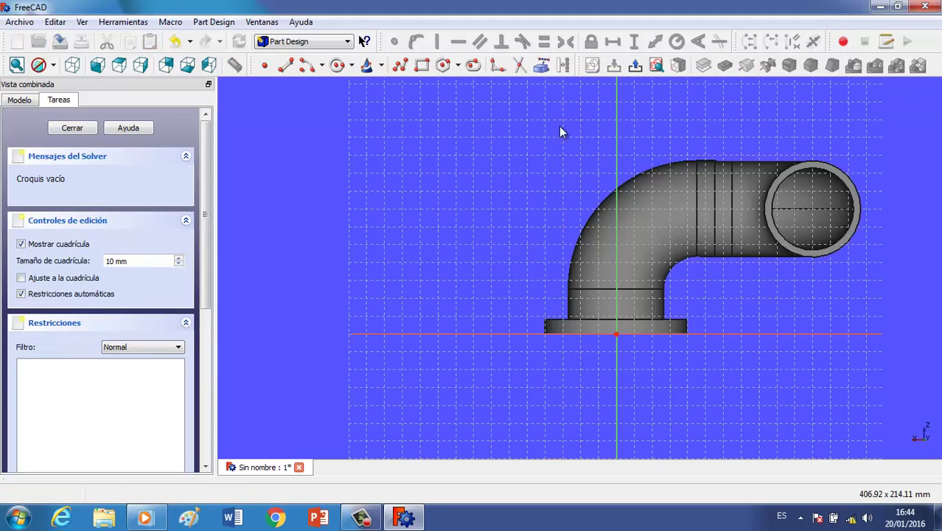
scroll(640, 268, "up", 2)
scroll(640, 268, "up", 1)
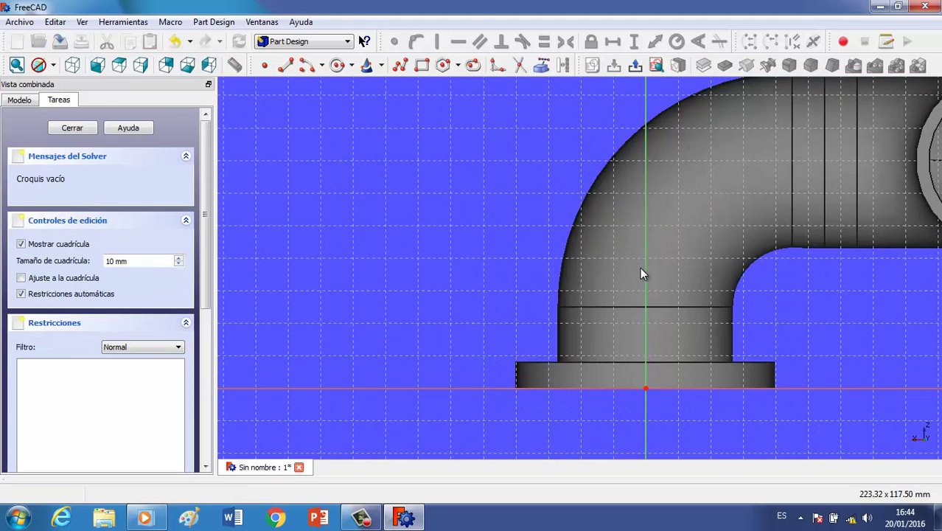
key("Right")
key("Right")
key("Right")
key("Right")
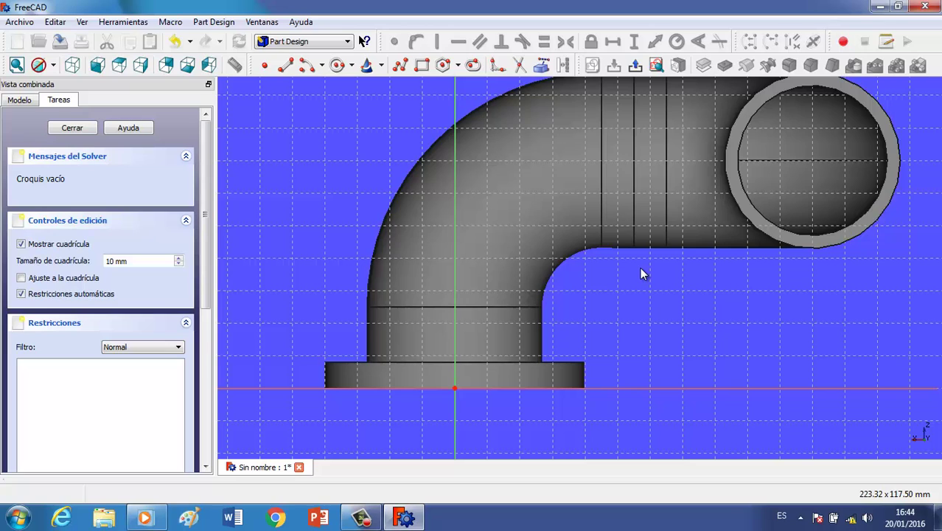
key("Up")
key("Up")
key("Right")
key("Right")
key("Right")
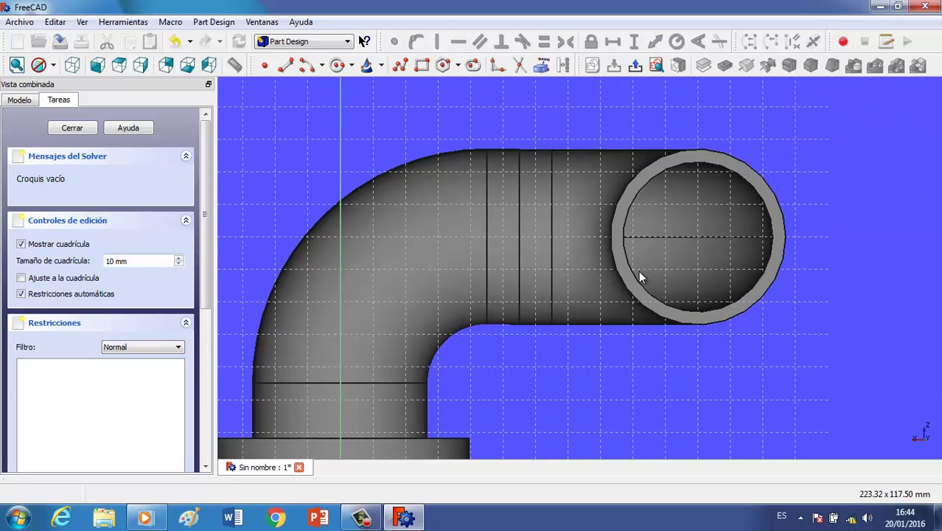
Link the pipe's outer edge as external geometry and draw two concentric circles at the pipe centre
left_click(540, 66)
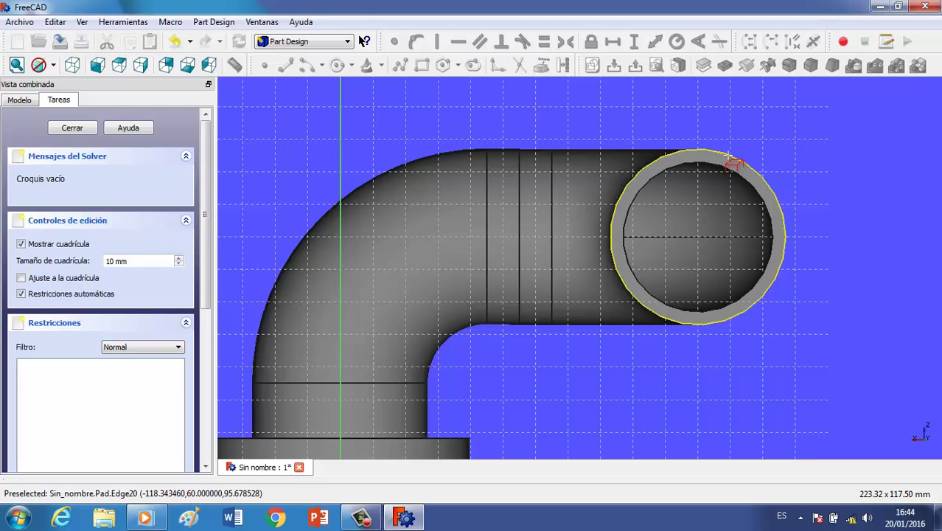
left_click(728, 158)
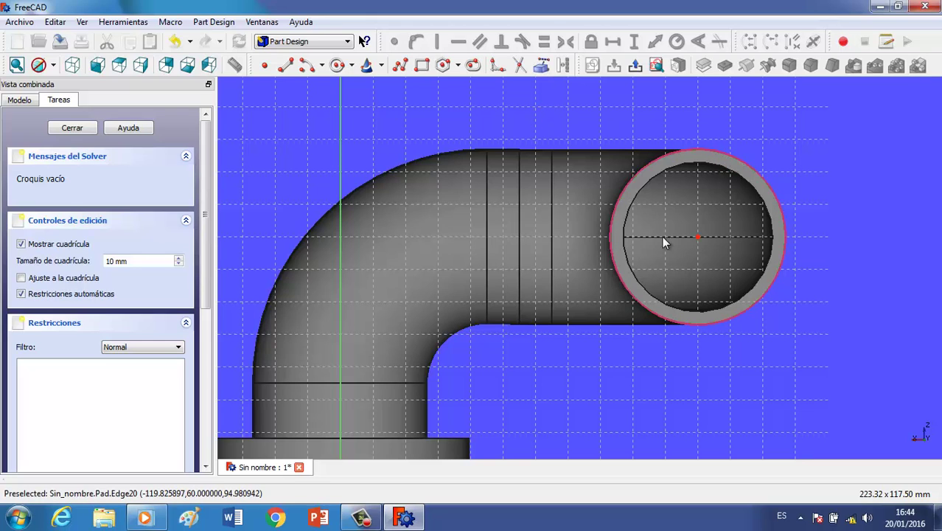
left_click(337, 65)
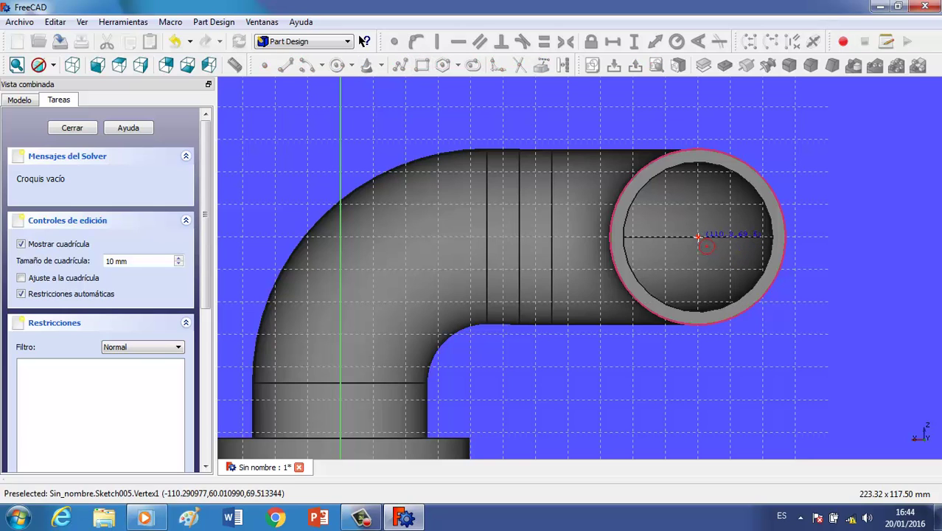
left_click(698, 237)
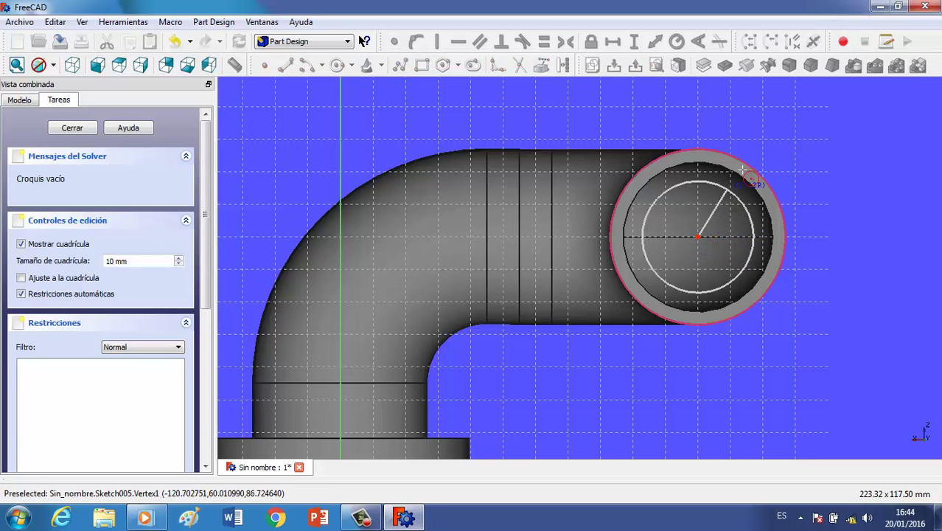
left_click(774, 150)
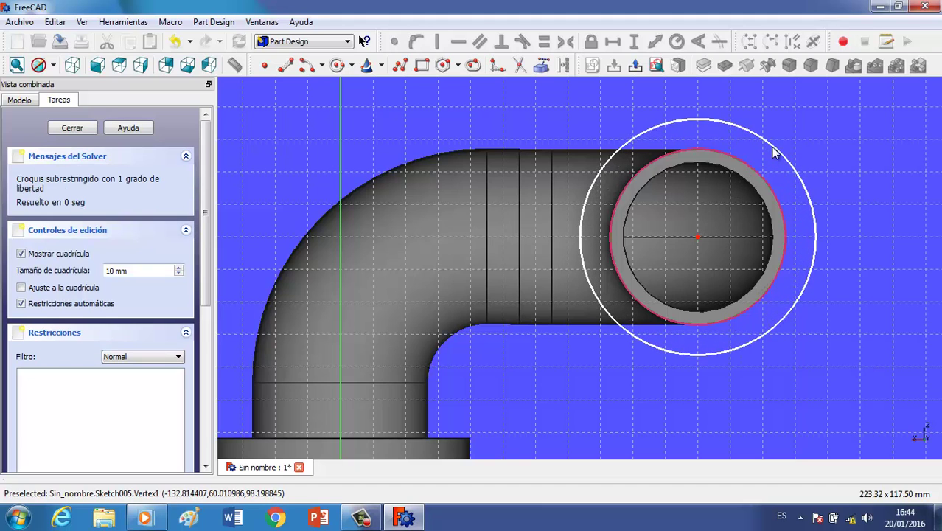
left_click(338, 65)
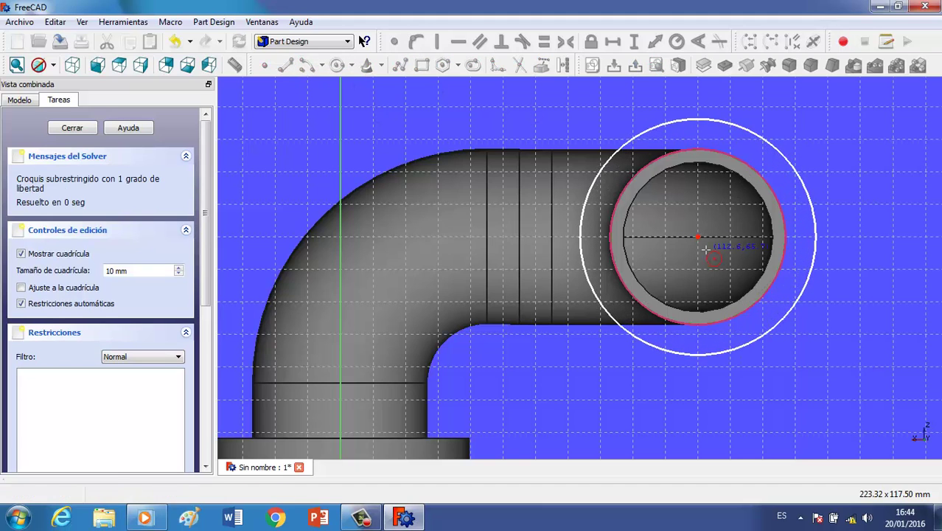
left_click(698, 237)
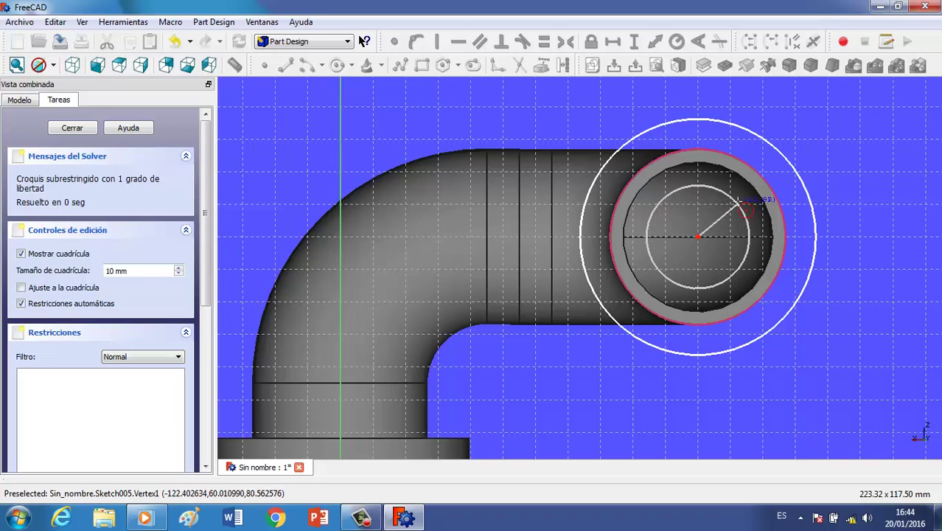
left_click(740, 208)
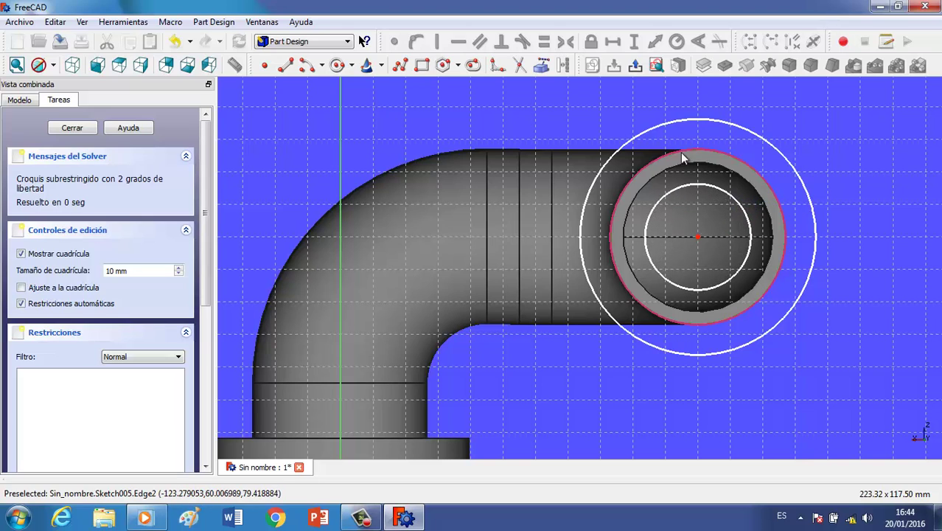
Constrain the inner circle radius to 23 mm and the outer to 40 mm
left_click(718, 190)
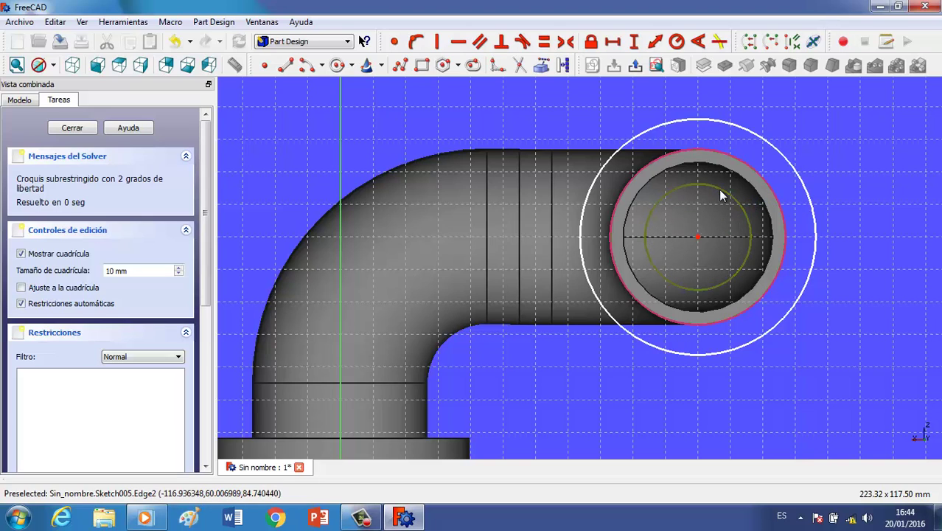
left_click(676, 42)
type("23")
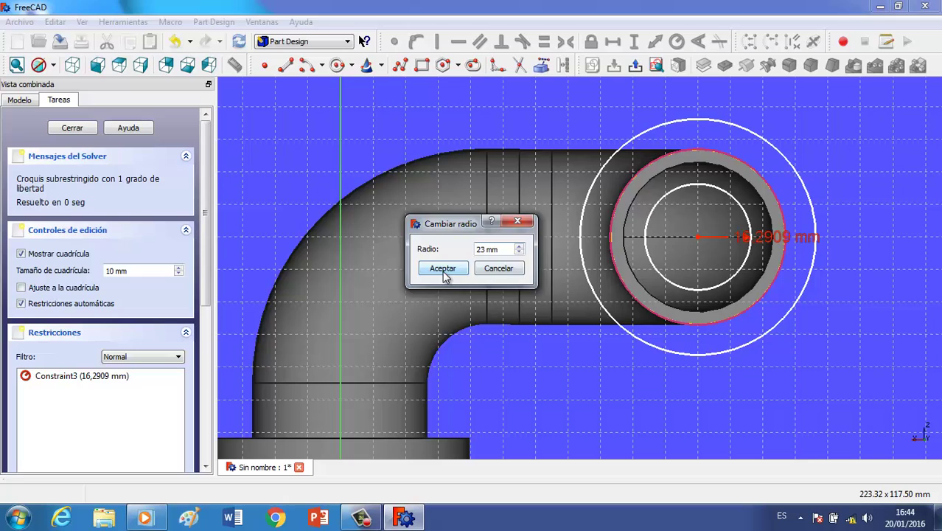
left_click(447, 272)
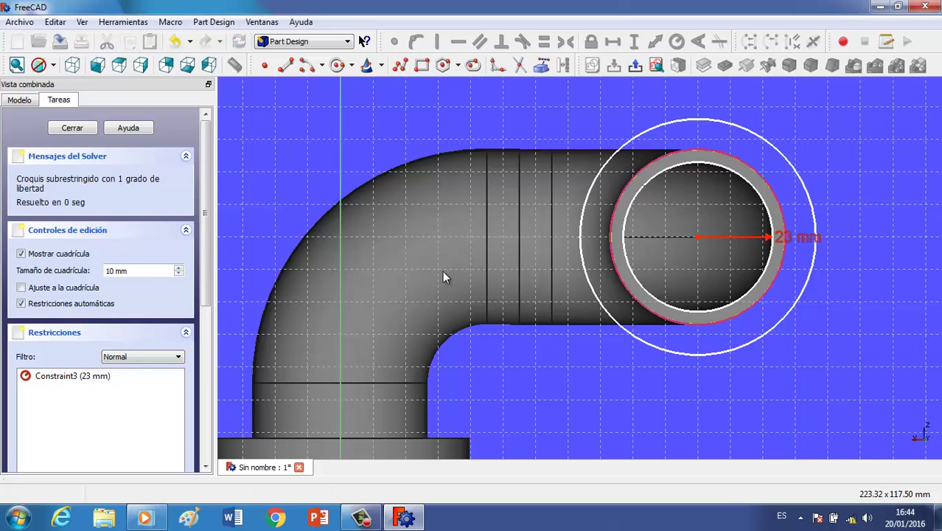
left_click(751, 138)
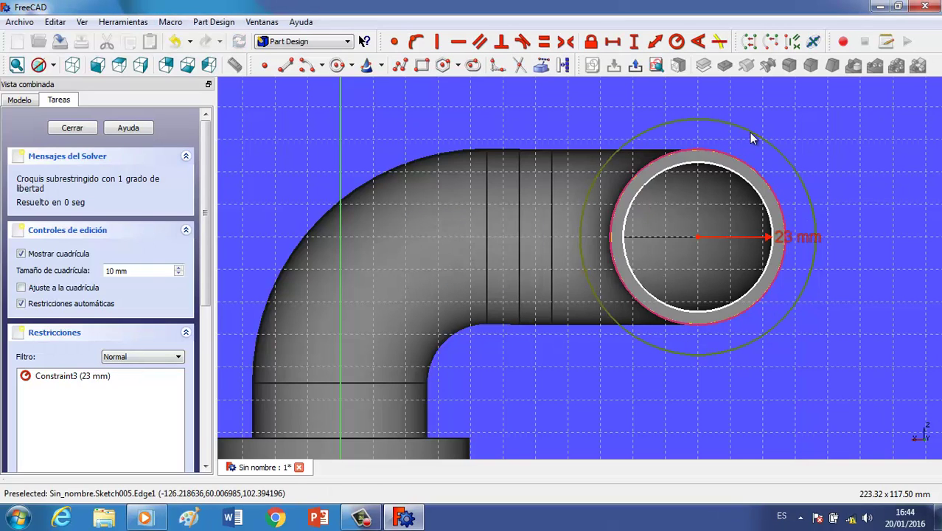
left_click(676, 42)
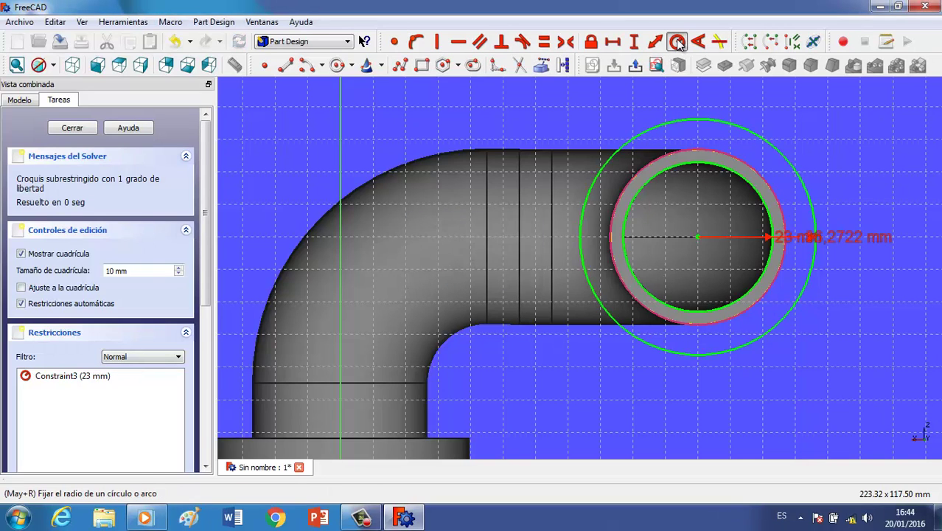
type("4")
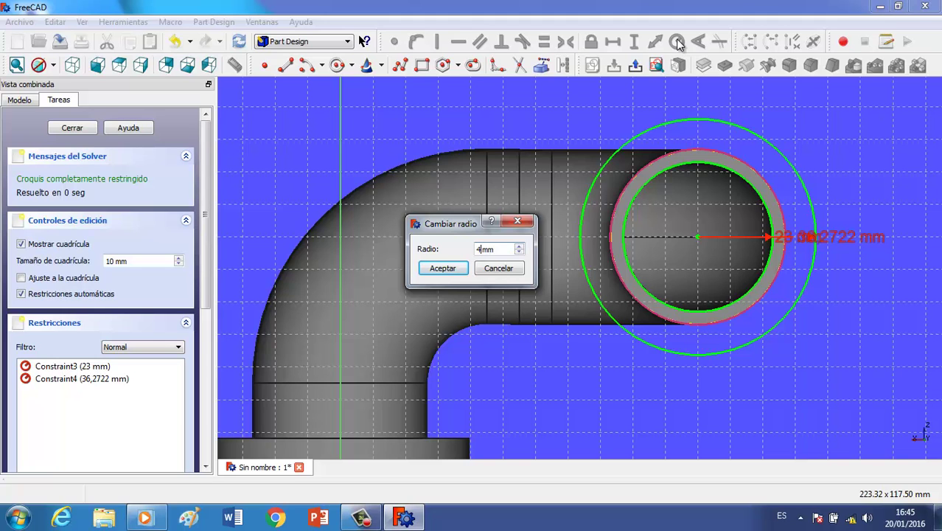
type("0")
left_click(444, 269)
mouse_move(443, 274)
middle_mouse_down()
mouse_move(602, 365)
mouse_move(710, 286)
mouse_move(708, 273)
mouse_move(650, 298)
middle_mouse_up()
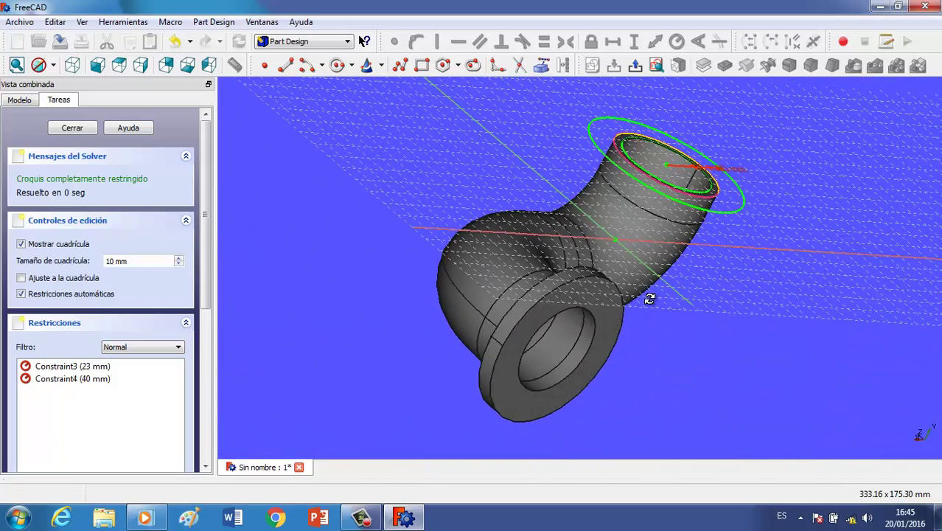
Close the second ring sketch and pad it 8 mm into the upper flange
left_click(73, 129)
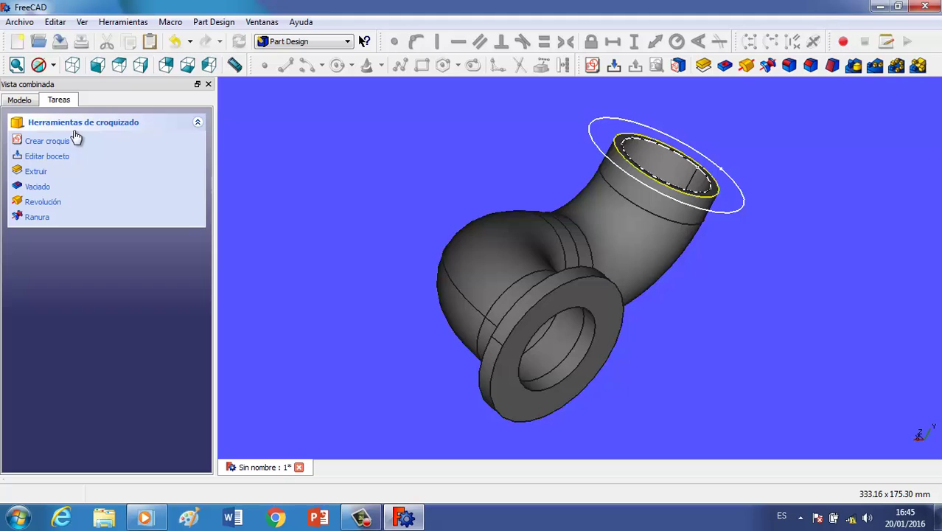
left_click(37, 171)
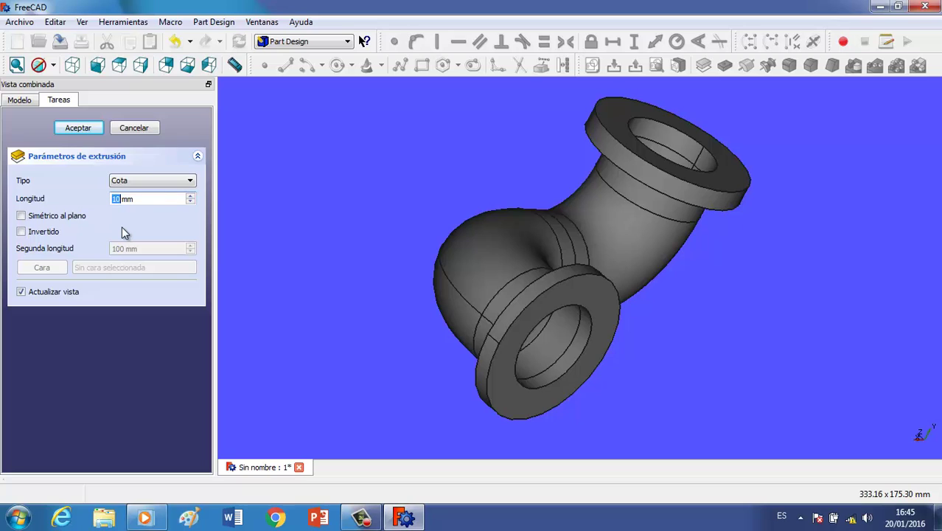
type("8")
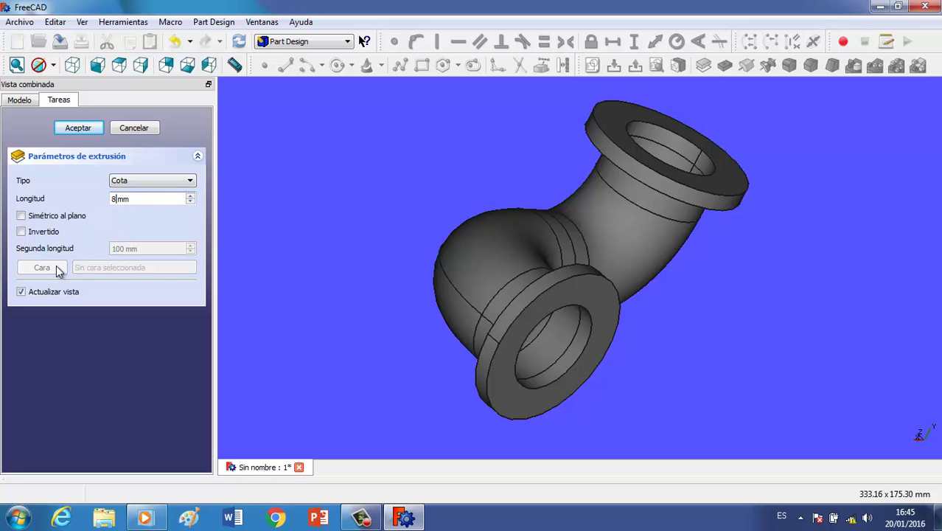
left_click(81, 129)
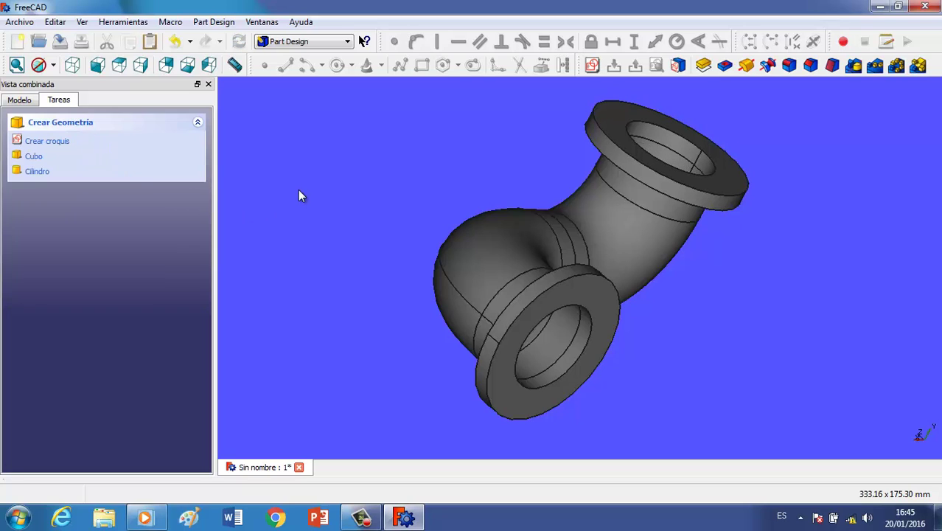
mouse_move(299, 191)
middle_mouse_down()
mouse_move(698, 210)
mouse_move(569, 138)
mouse_move(448, 180)
mouse_move(458, 215)
mouse_move(493, 218)
mouse_move(425, 213)
mouse_move(424, 225)
middle_mouse_up()
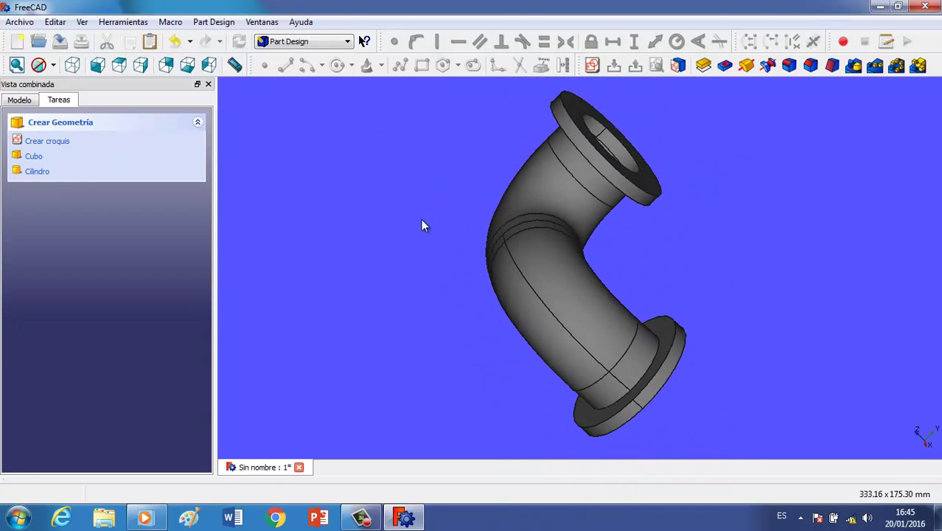
Fillet the edge where the pipe meets the lower flange with a 4 mm radius
left_click(652, 361)
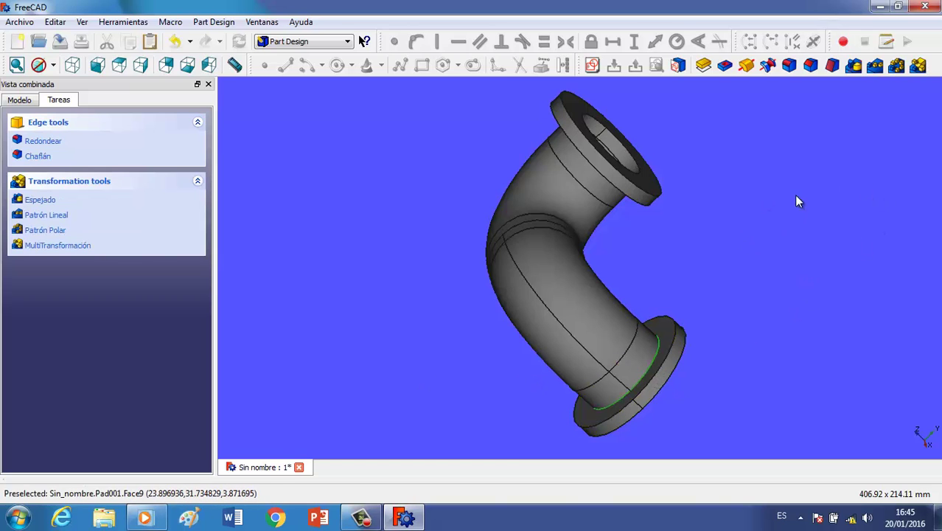
left_click(789, 64)
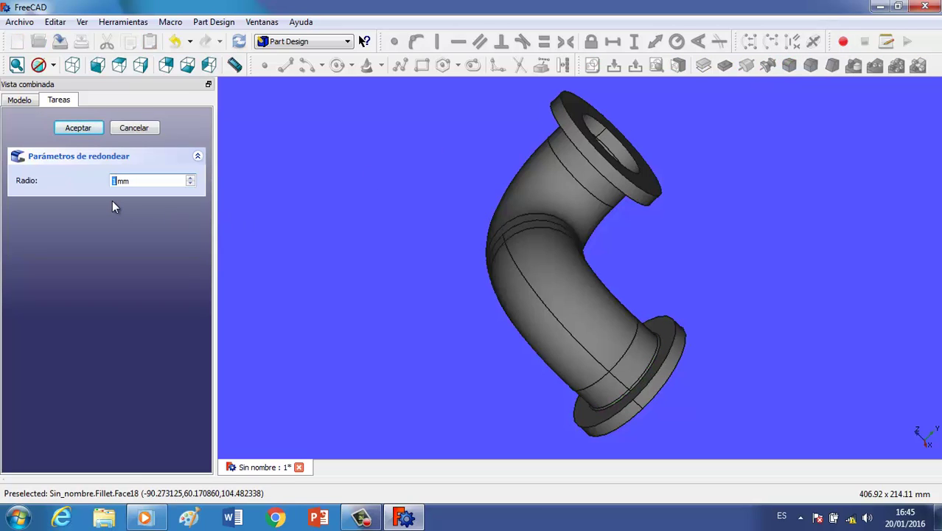
type("4")
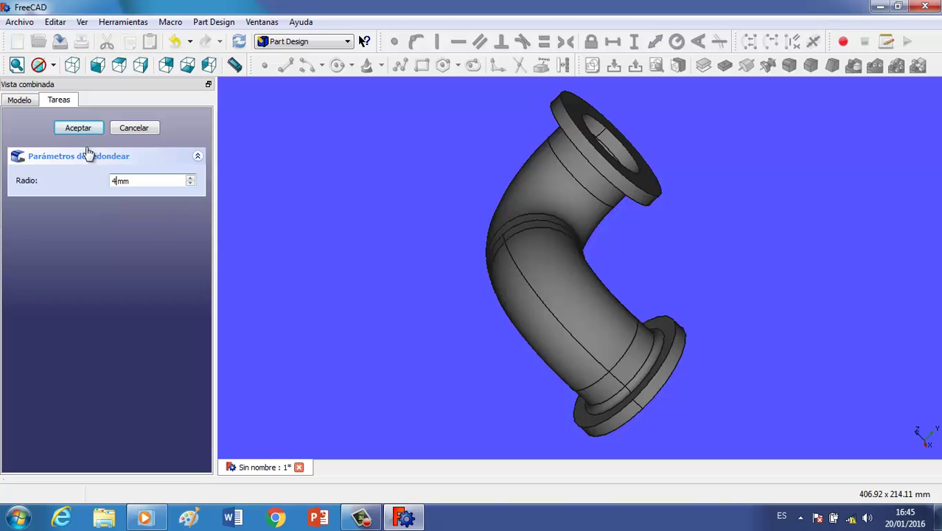
left_click(78, 128)
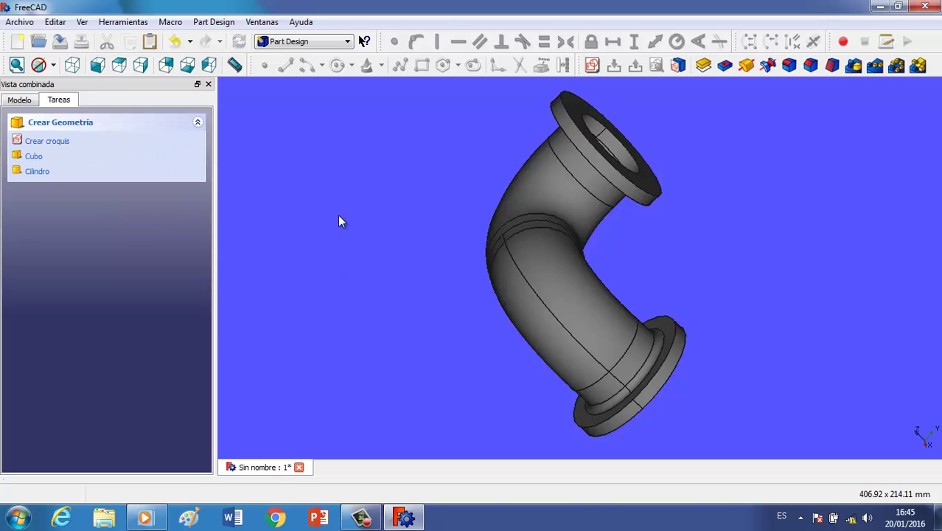
mouse_move(339, 221)
middle_mouse_down()
mouse_move(392, 162)
mouse_move(609, 179)
mouse_move(614, 206)
mouse_move(600, 169)
mouse_move(656, 194)
mouse_move(848, 225)
mouse_move(780, 206)
middle_mouse_up()
scroll(781, 206, "up", 3)
scroll(782, 205, "up", 2)
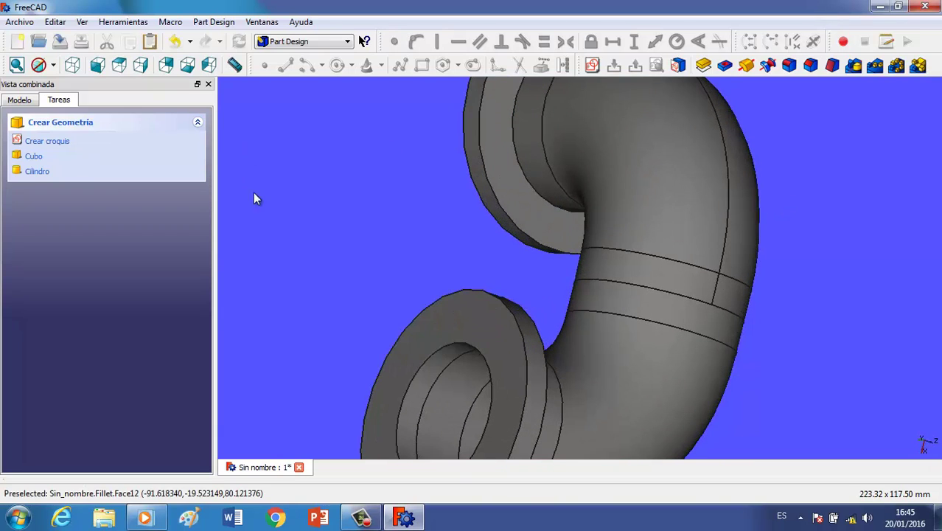
Fillet the edge where the pipe meets the upper flange with a 4 mm radius
left_click(516, 133)
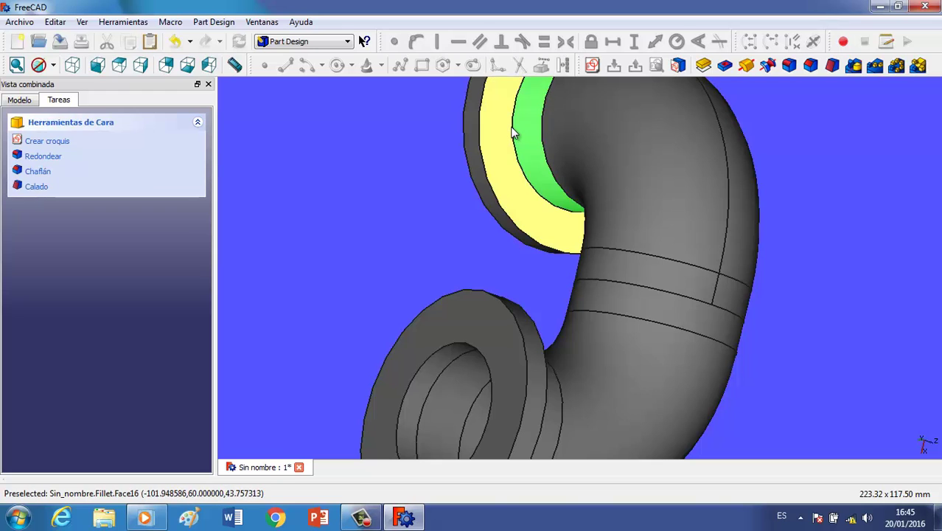
double_click(505, 182)
left_click(440, 186)
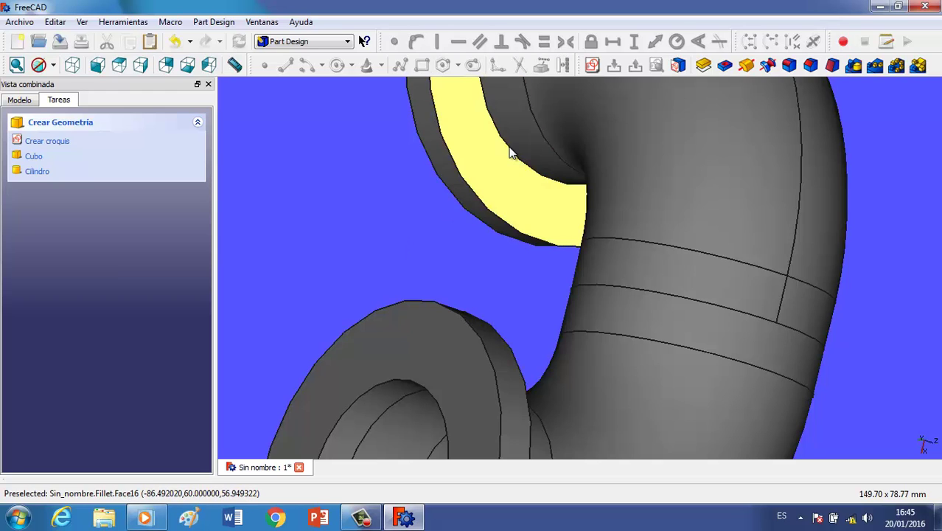
left_click(511, 157)
double_click(512, 157)
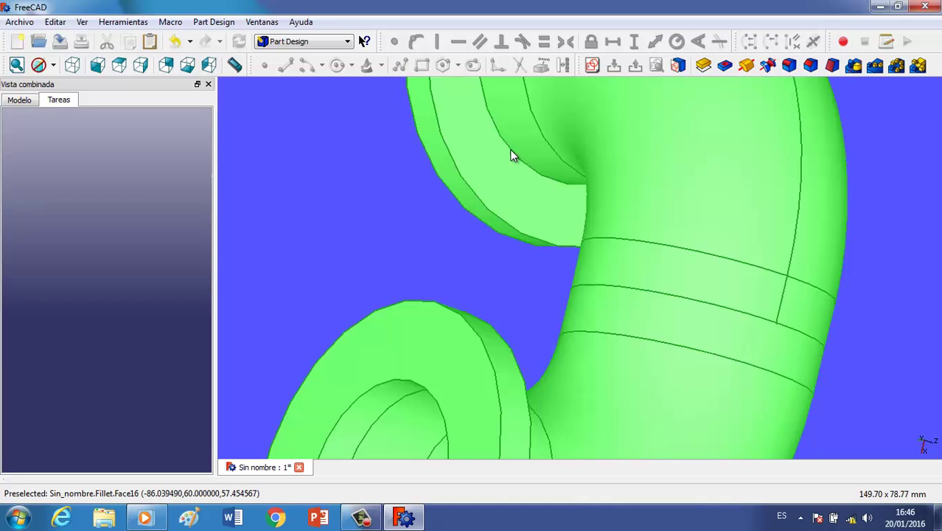
left_click(378, 214)
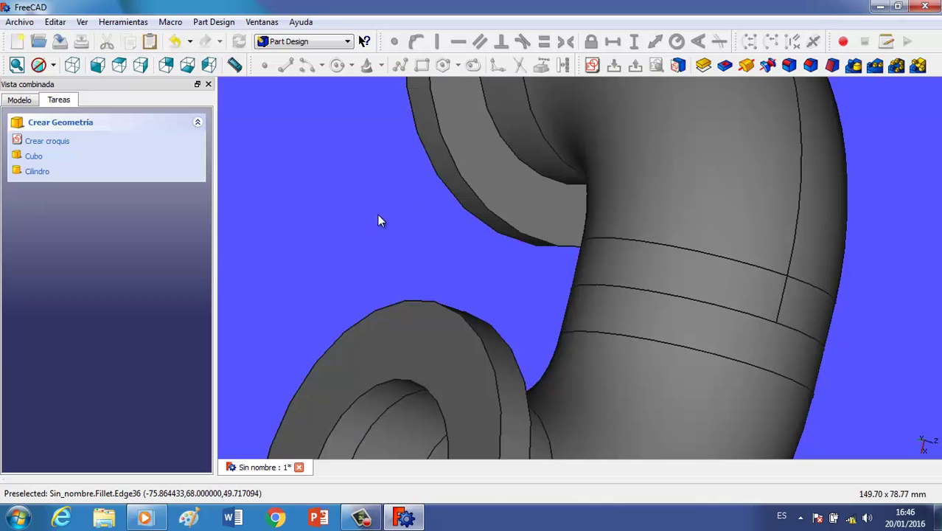
left_click(517, 158)
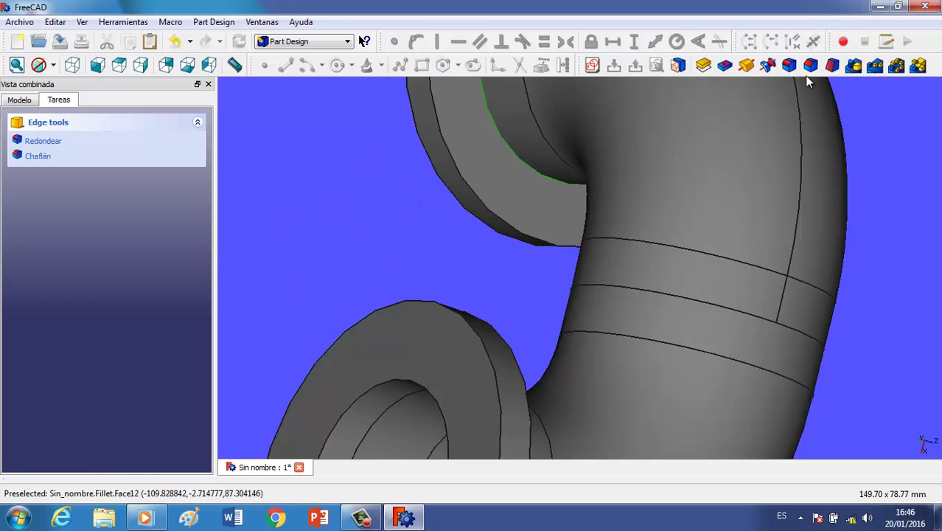
left_click(790, 64)
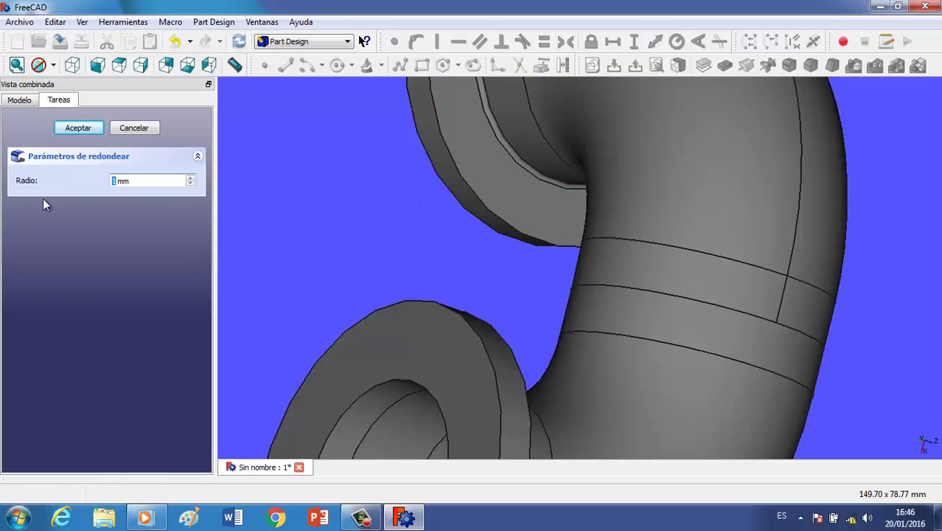
type("4")
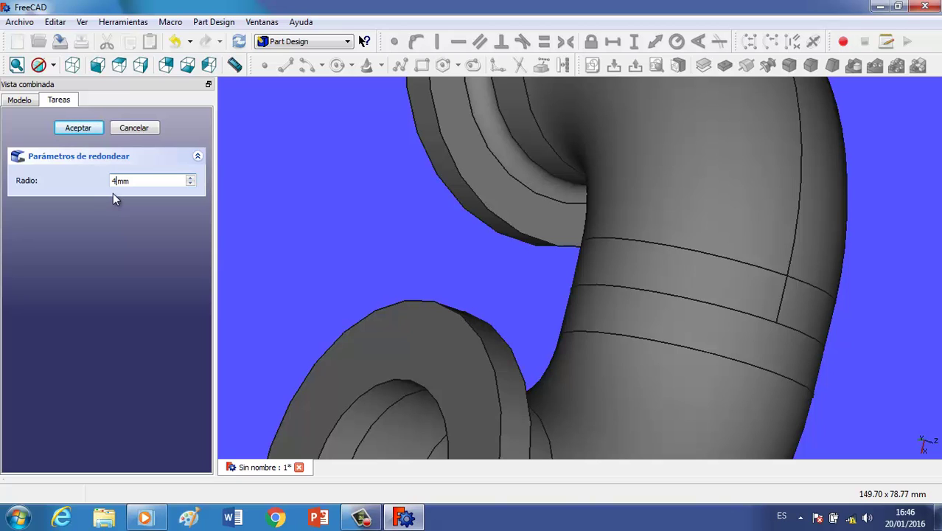
left_click(78, 129)
middle_click_drag(333, 183, 475, 344)
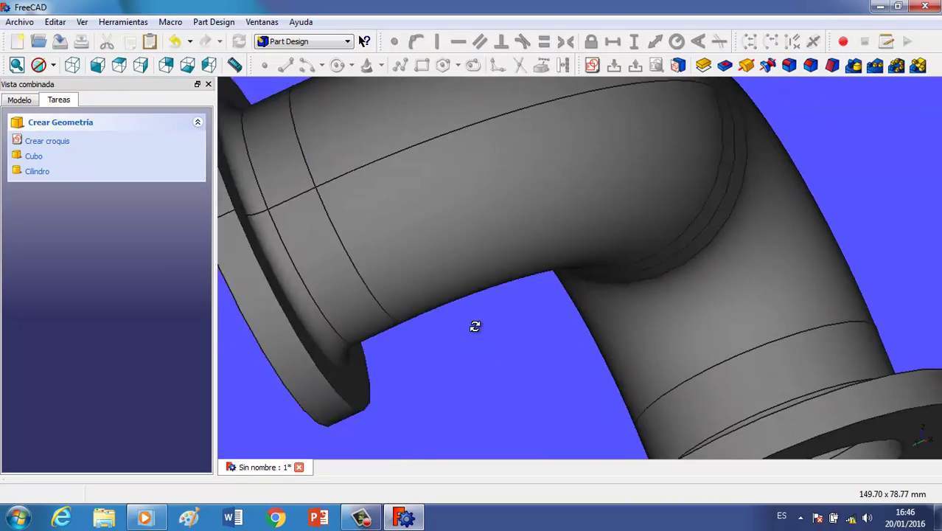
Zoom out to the whole flanged pipe and show the Model tree ending in Fillet001
scroll(474, 344, "down", 3)
scroll(475, 344, "down", 3)
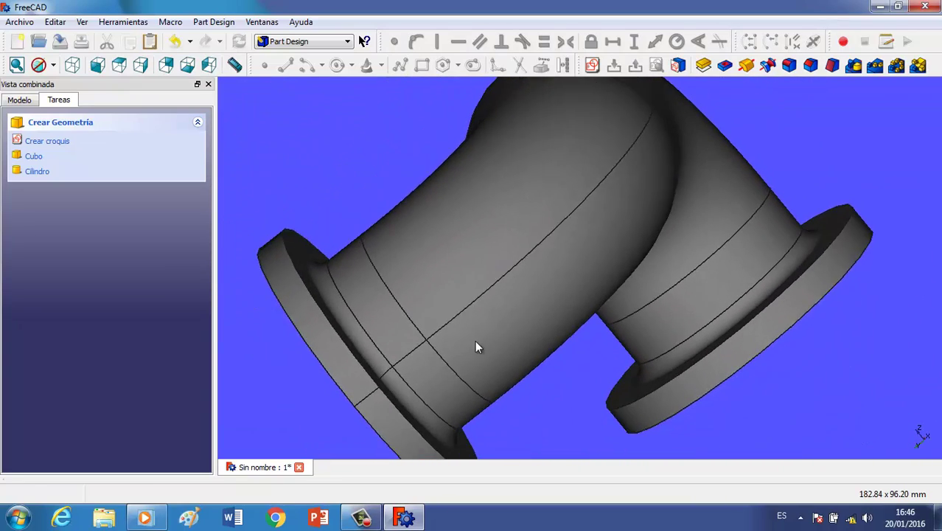
mouse_move(854, 326)
middle_mouse_down()
mouse_move(618, 249)
mouse_move(595, 265)
mouse_move(740, 241)
mouse_move(726, 290)
middle_mouse_up()
mouse_move(657, 354)
middle_mouse_down()
mouse_move(651, 368)
mouse_move(749, 373)
mouse_move(749, 382)
mouse_move(688, 408)
mouse_move(625, 418)
middle_mouse_up()
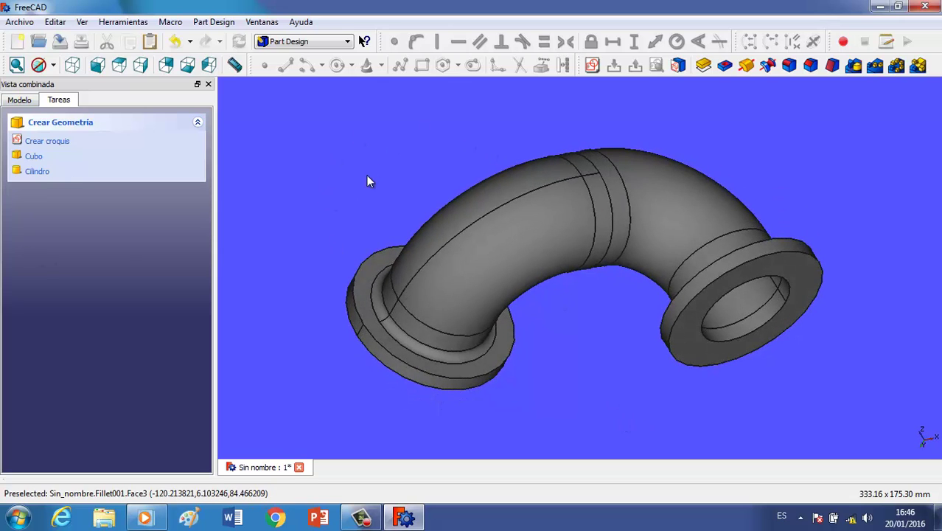
left_click(23, 101)
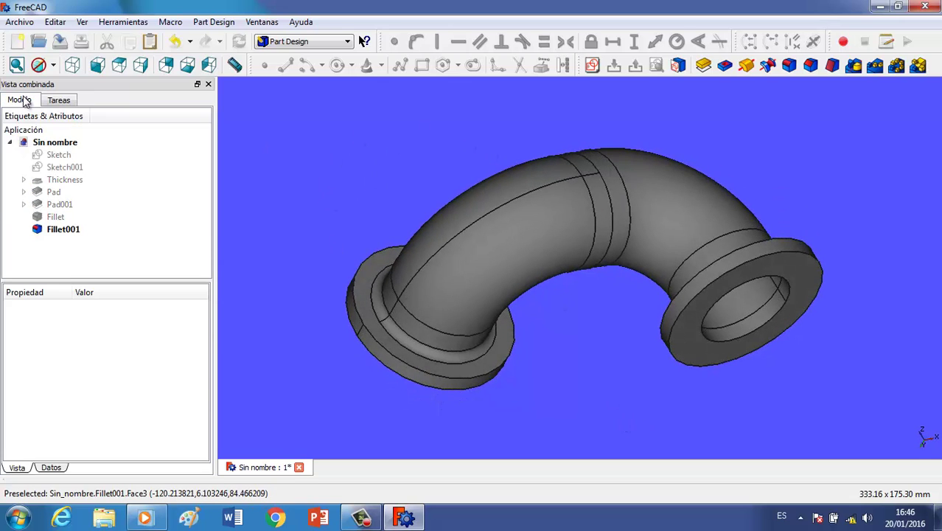
Set Fillet001's Shape Color to the blue basic swatch
left_click(65, 233)
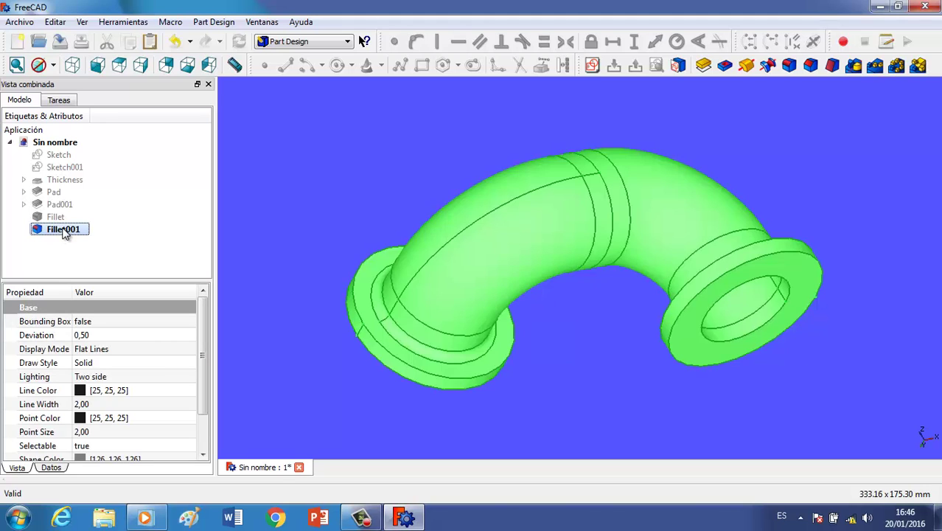
left_click_drag(205, 313, 205, 365)
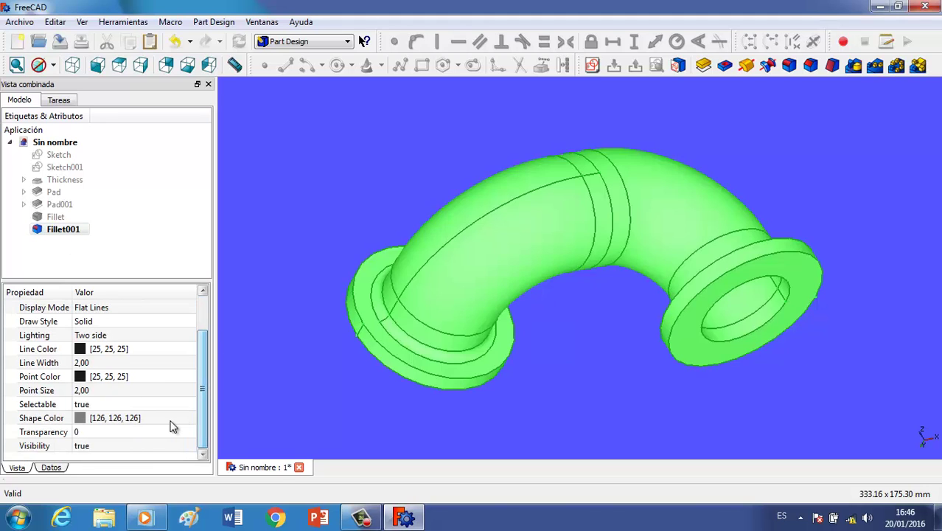
left_click(174, 417)
left_click(174, 417)
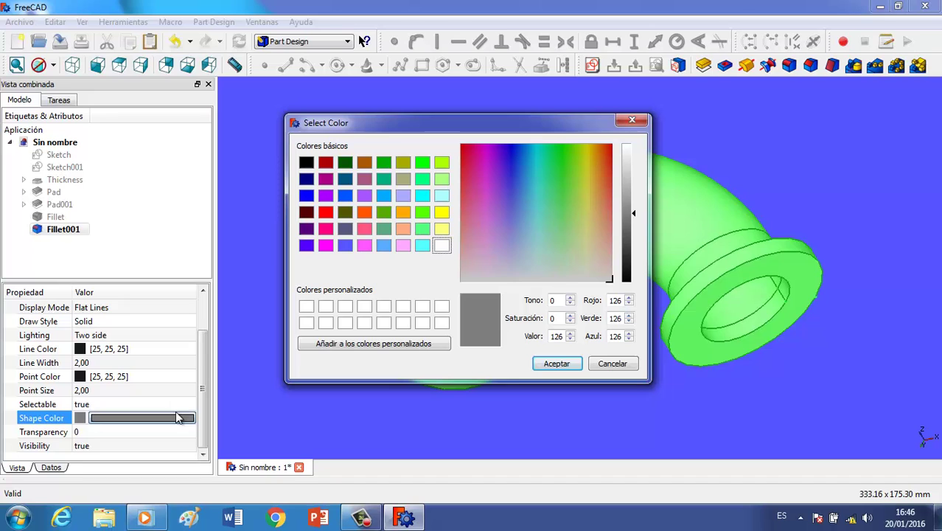
left_click(306, 196)
left_click(557, 364)
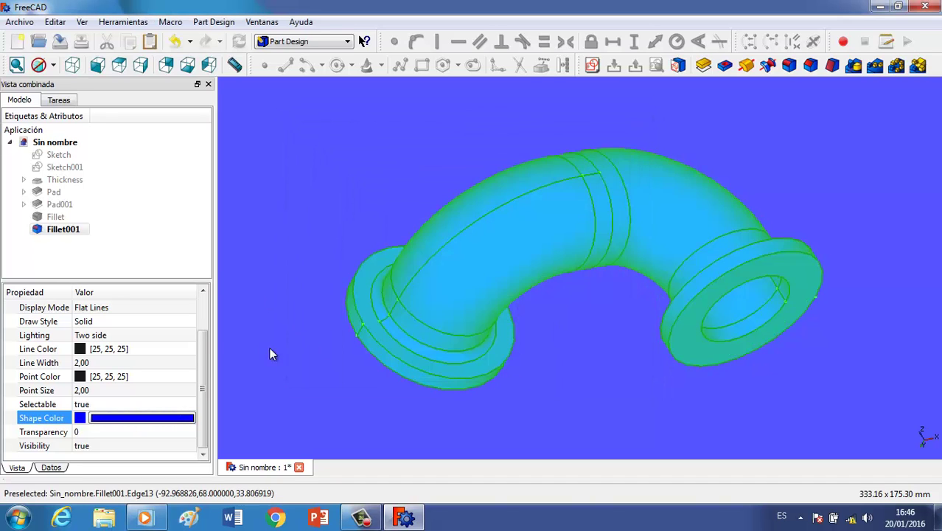
left_click(299, 302)
Orbit the blue pipe so the right flange faces the viewer and reselect Fillet001
mouse_move(282, 307)
middle_mouse_down()
mouse_move(608, 249)
mouse_move(646, 336)
mouse_move(679, 267)
mouse_move(624, 219)
mouse_move(448, 210)
mouse_move(293, 236)
mouse_move(284, 284)
mouse_move(292, 286)
middle_mouse_up()
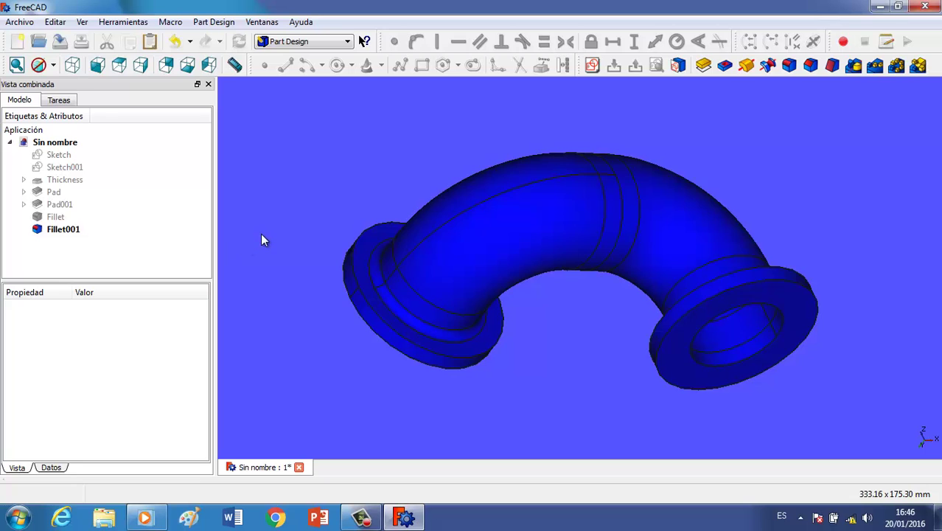
mouse_move(263, 238)
middle_mouse_down()
mouse_move(368, 183)
mouse_move(594, 210)
mouse_move(610, 183)
middle_mouse_up()
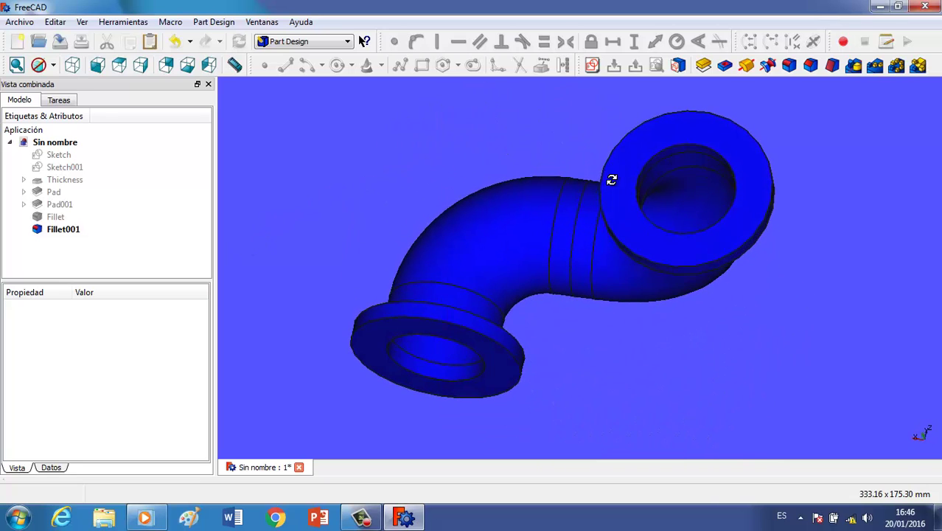
left_click(62, 233)
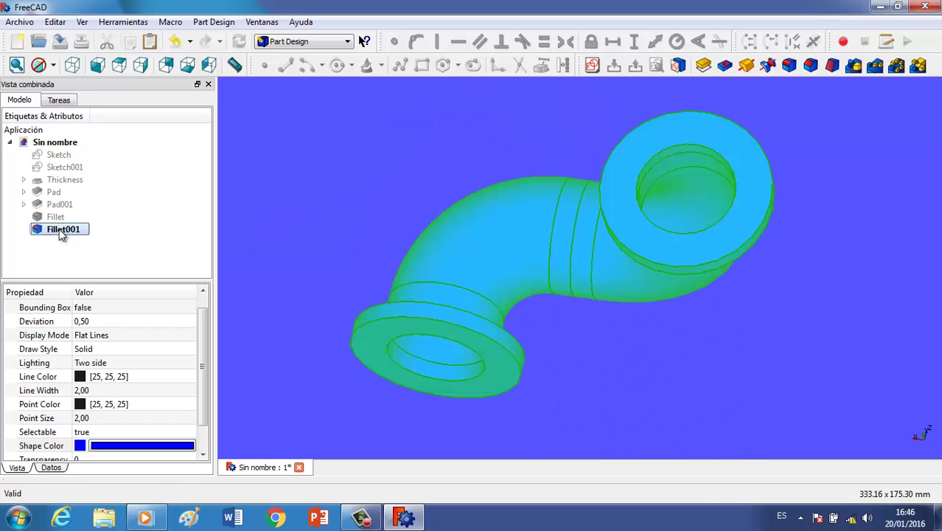